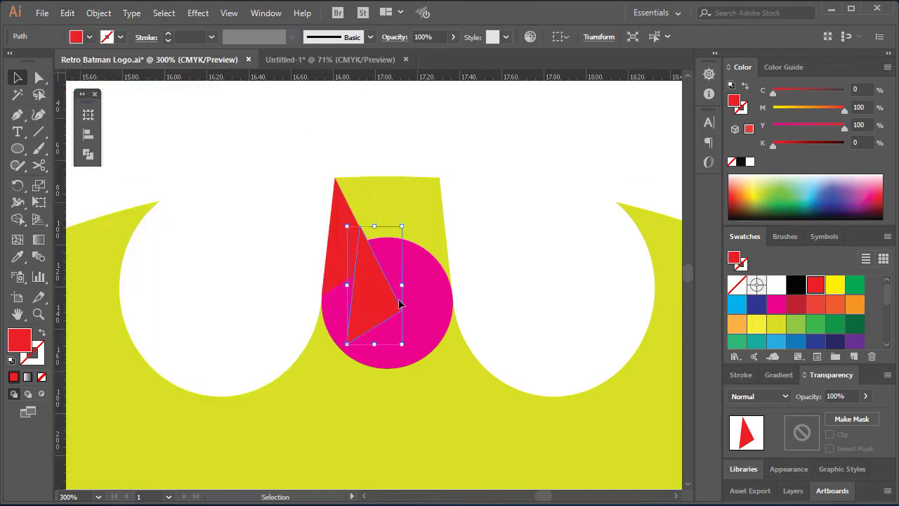
# Reflect the pasted red ear-notch copy so the two notches face each other
pyautogui.rightClick(445, 227)
pyautogui.click(611, 367)
pyautogui.click(446, 342)
# Review the finished logo in Outline view while zooming, then return to Preview
pyautogui.scroll(5, 488, 237)
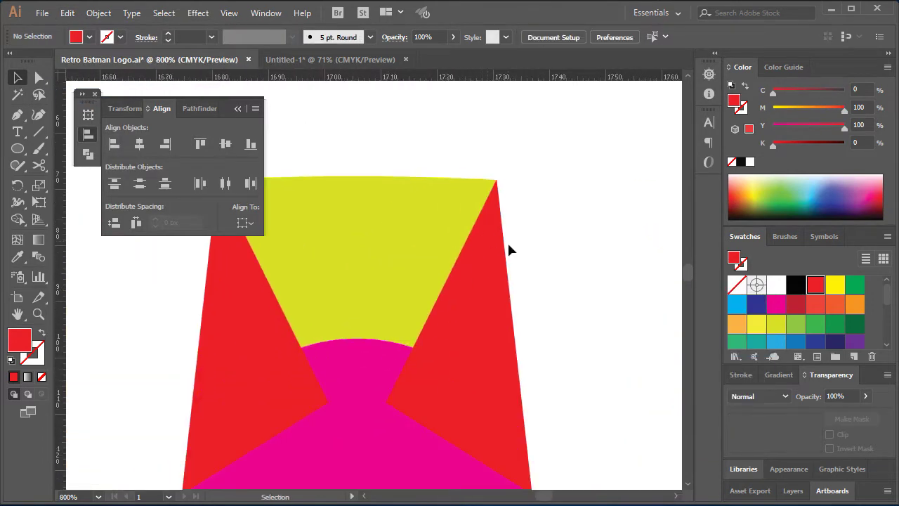
pyautogui.hotkey('ctrl', 'y')
pyautogui.scroll(5, 371, 271)
pyautogui.scroll(3, 331, 386)
pyautogui.scroll(-5, 421, 393)
pyautogui.scroll(2, 385, 315)
pyautogui.scroll(-5, 345, 315)
pyautogui.hotkey('ctrl', 'y')
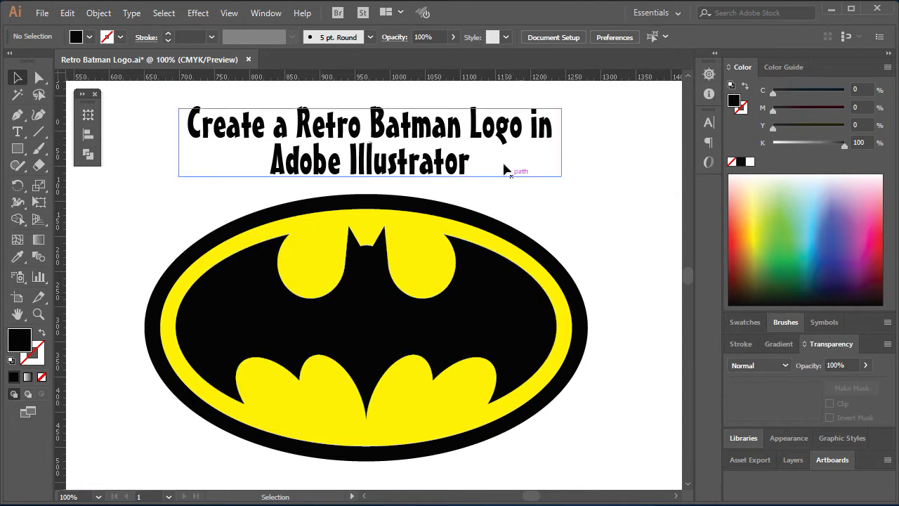
# Marquee-select the whole logo, then view it in Outline mode and back in Preview
pyautogui.moveTo(621, 442); pyautogui.dragTo(126, 200)
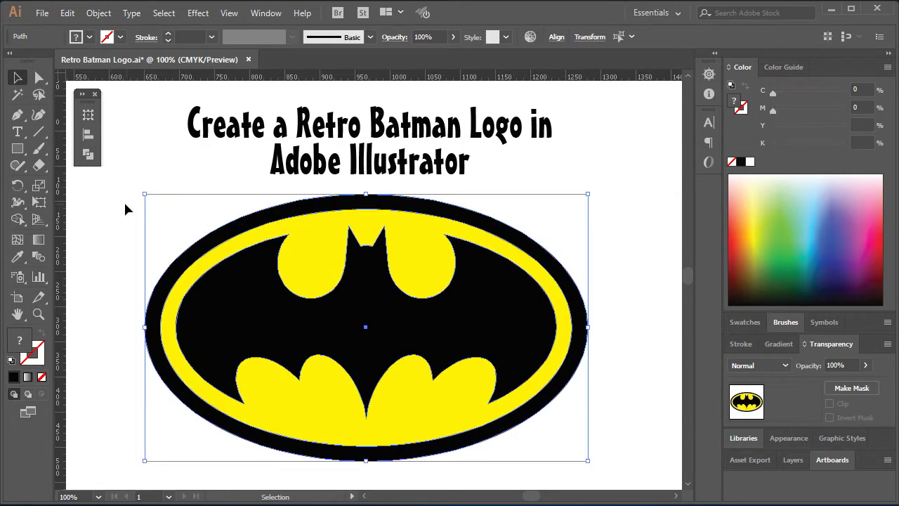
pyautogui.press('a')
pyautogui.press('v')
pyautogui.click(583, 179)
pyautogui.click(533, 165)
pyautogui.click(533, 195)
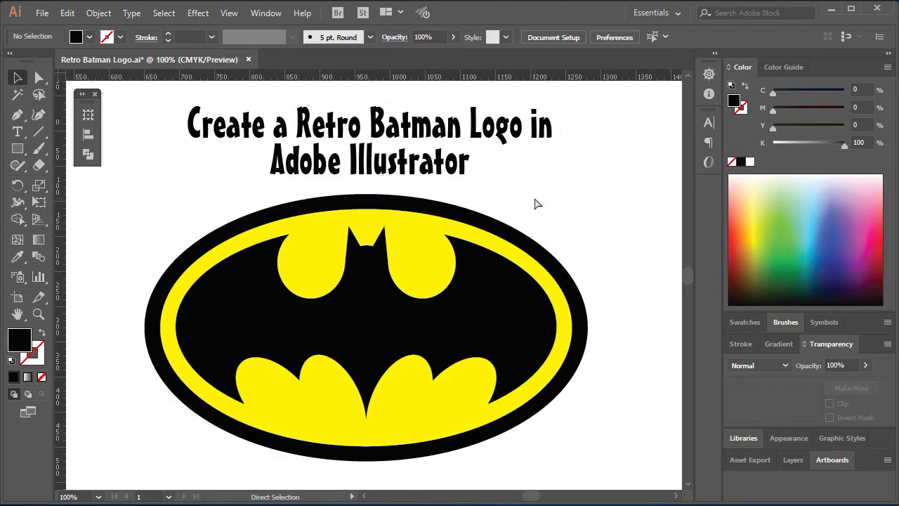
pyautogui.hotkey('ctrl', 'y')
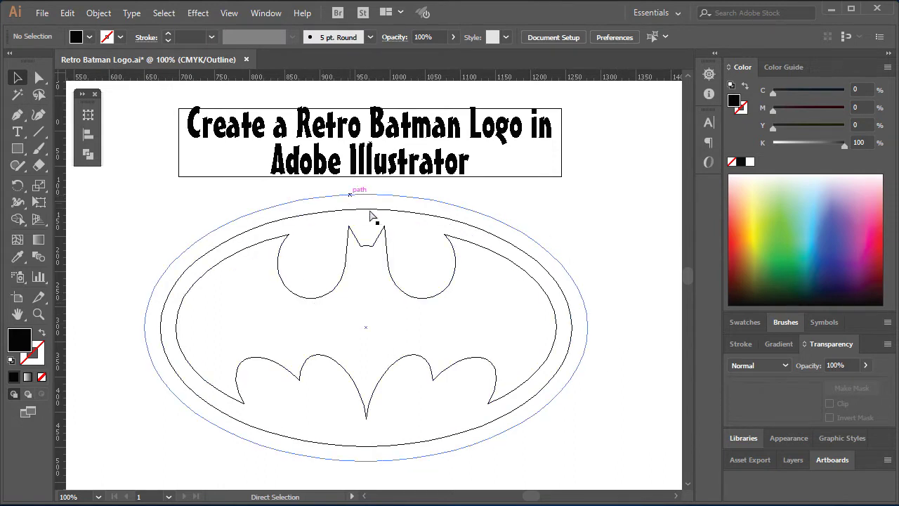
pyautogui.hotkey('ctrl', 'y')
pyautogui.press('v')
# Select the bat, yellow ellipse, outer ring and title in turn, then pan to blank artboard
pyautogui.click(436, 305)
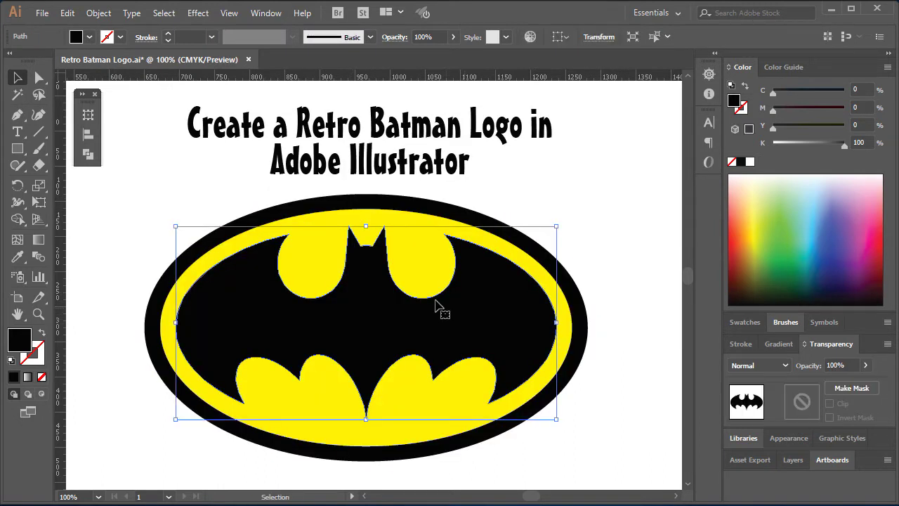
pyautogui.click(417, 231)
pyautogui.click(417, 201)
pyautogui.click(466, 352)
pyautogui.click(501, 133)
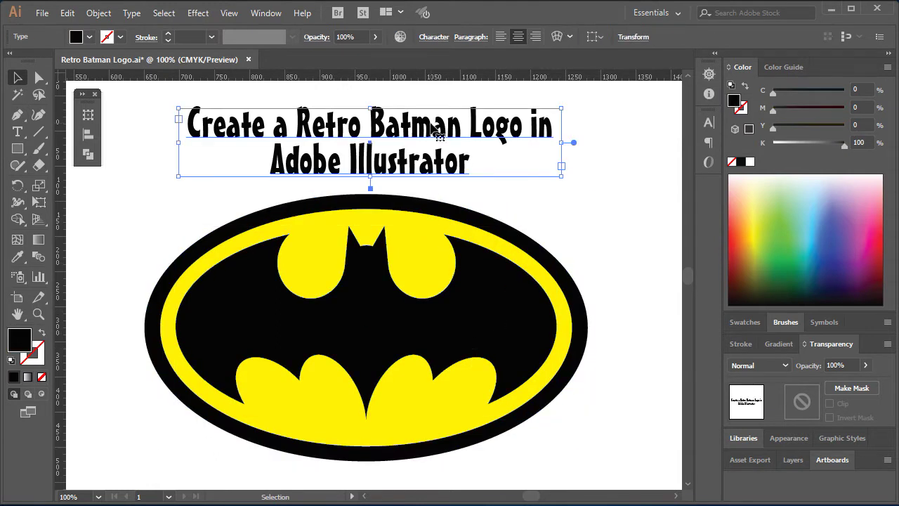
pyautogui.click(583, 209)
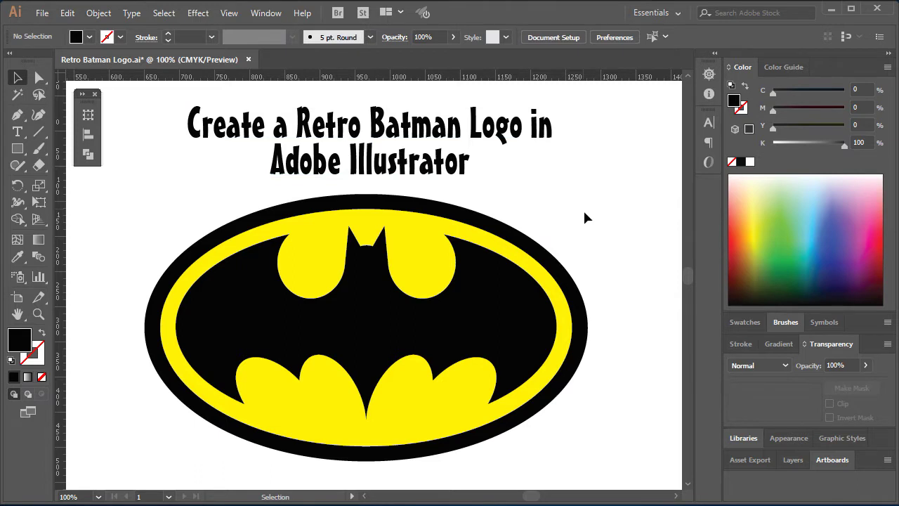
pyautogui.moveTo(597, 255); pyautogui.dragTo(292, 292)
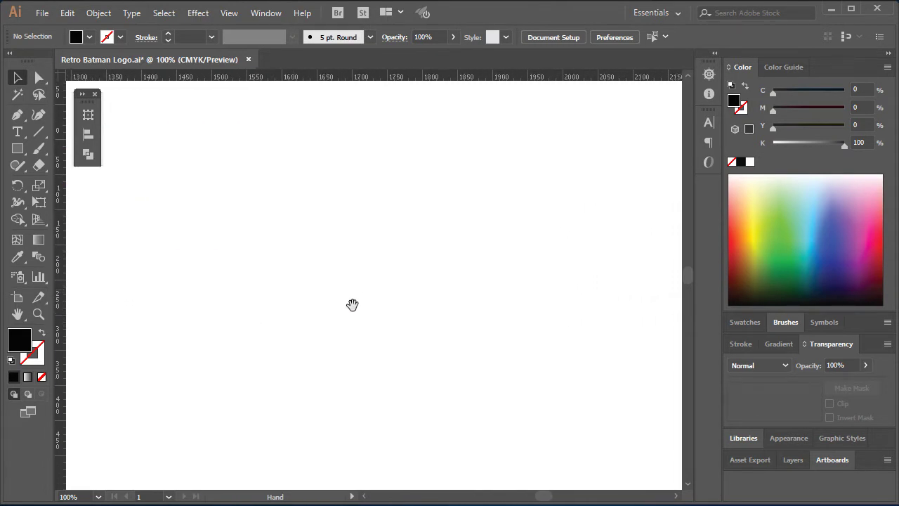
# Draw a black-filled ellipse about 506 × 306 px on the empty artboard and position it
pyautogui.moveTo(401, 305); pyautogui.dragTo(411, 305)
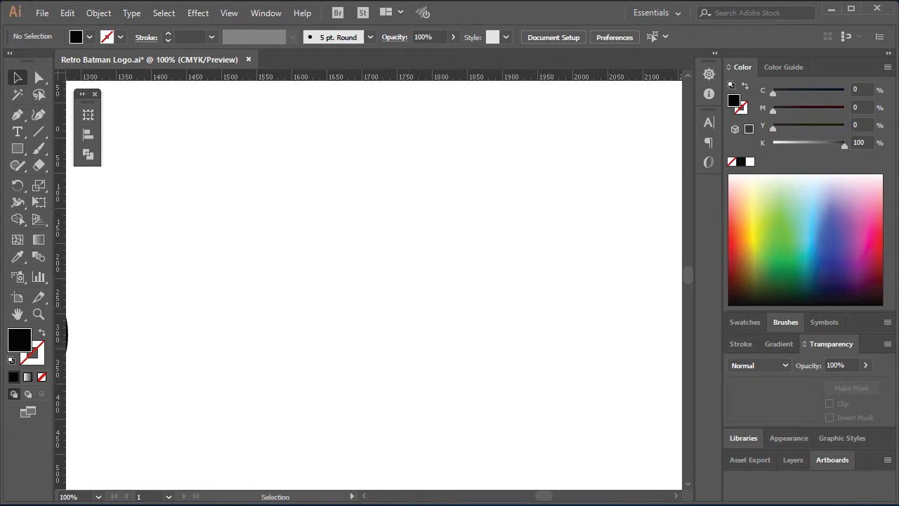
pyautogui.click(21, 149)
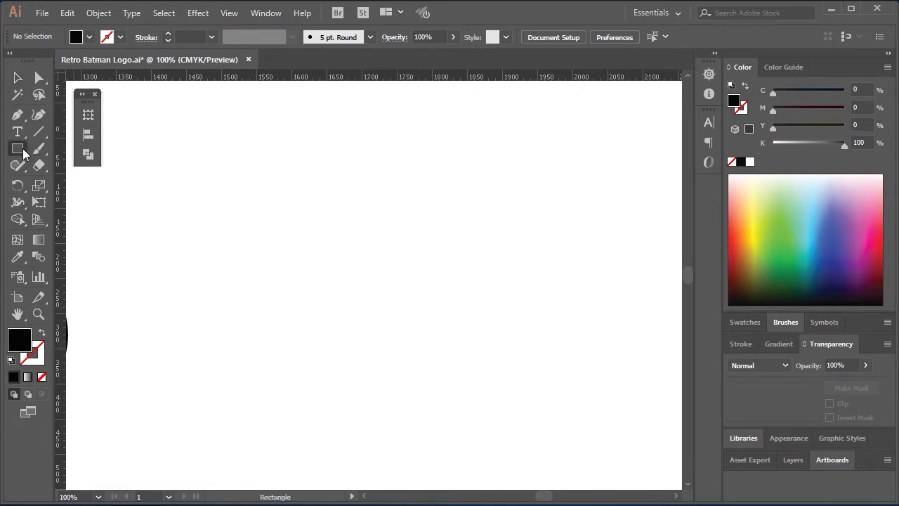
pyautogui.rightClick(23, 153)
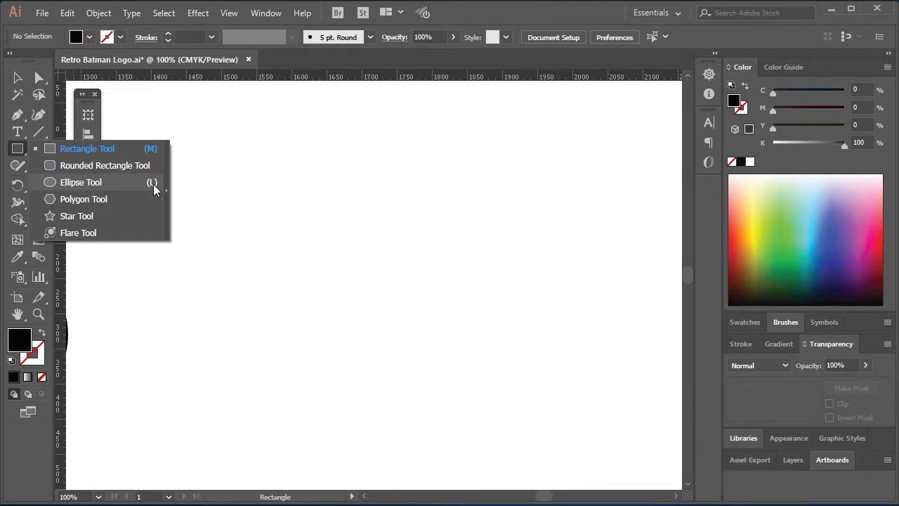
pyautogui.click(90, 183)
pyautogui.moveTo(230, 189); pyautogui.dragTo(586, 403)
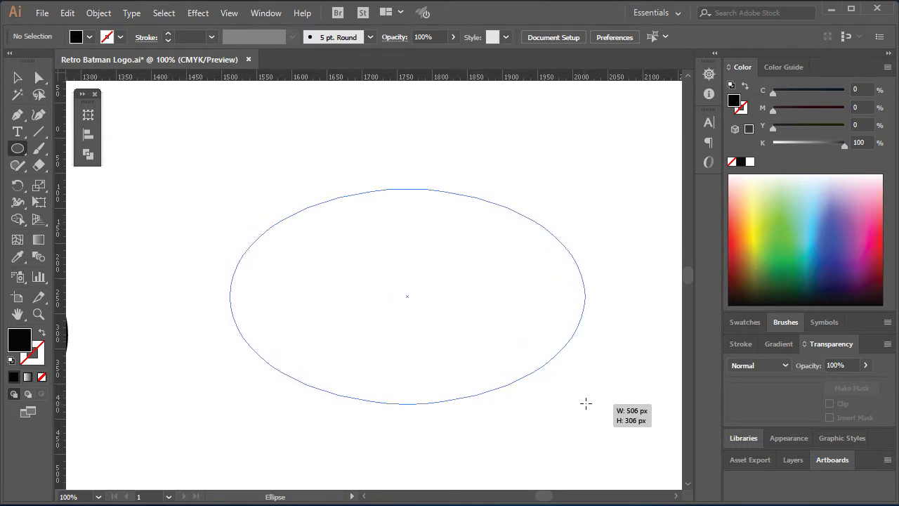
pyautogui.moveTo(585, 403); pyautogui.dragTo(582, 401)
pyautogui.press('v')
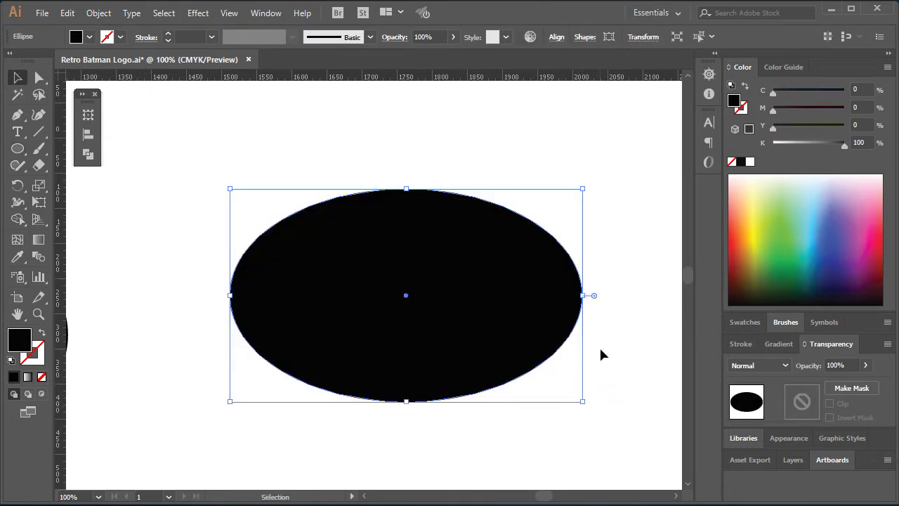
pyautogui.moveTo(496, 321); pyautogui.dragTo(456, 309)
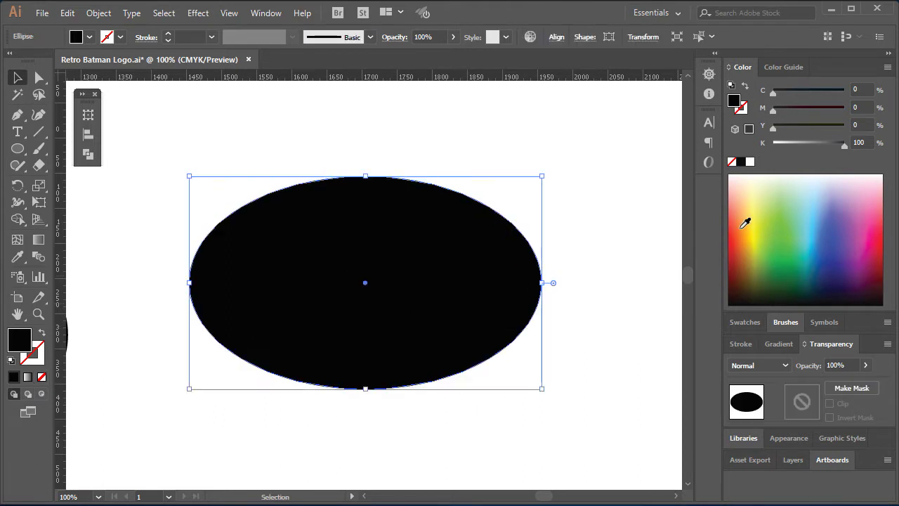
pyautogui.click(746, 323)
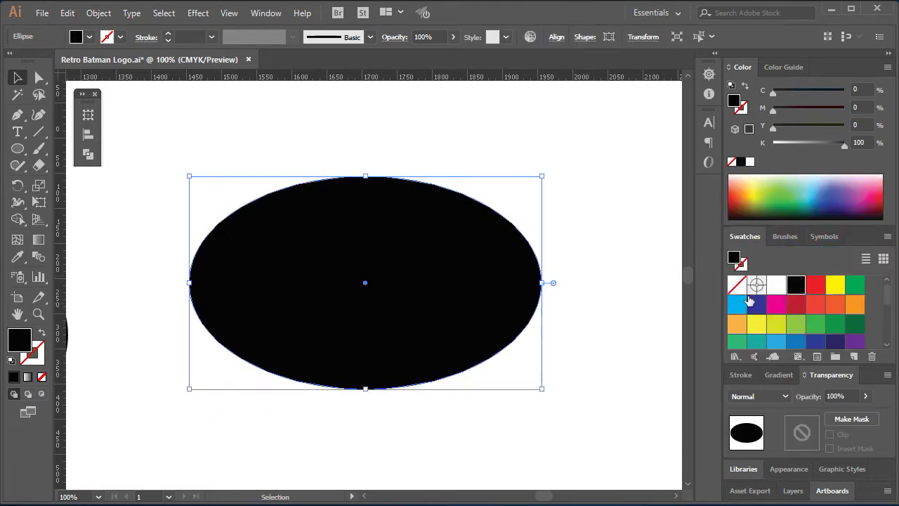
# Fill the large ellipse with the yellow C=20 M=0 Y=100 K=0 swatch and check it
pyautogui.click(777, 324)
pyautogui.click(629, 326)
pyautogui.click(492, 302)
pyautogui.click(654, 351)
pyautogui.moveTo(622, 359); pyautogui.dragTo(630, 359)
pyautogui.click(458, 318)
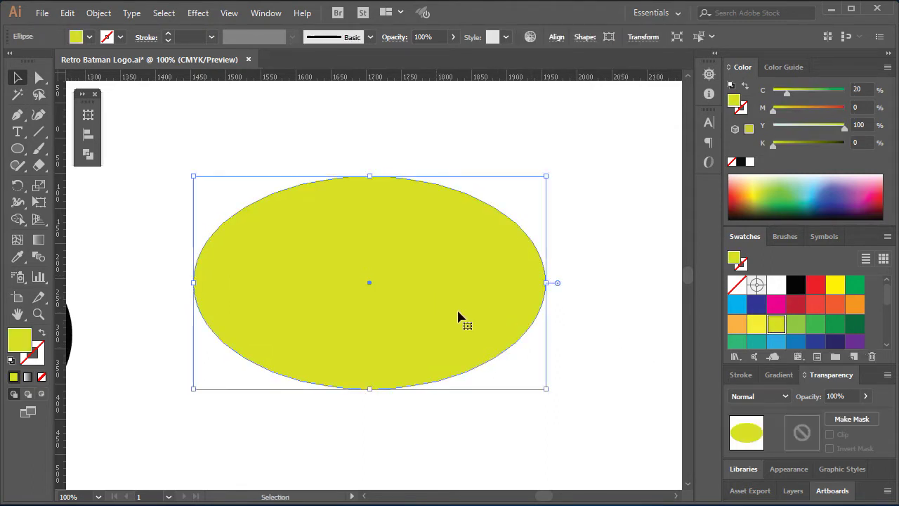
pyautogui.click(584, 379)
pyautogui.moveTo(576, 361); pyautogui.dragTo(564, 355)
pyautogui.click(502, 333)
pyautogui.click(590, 349)
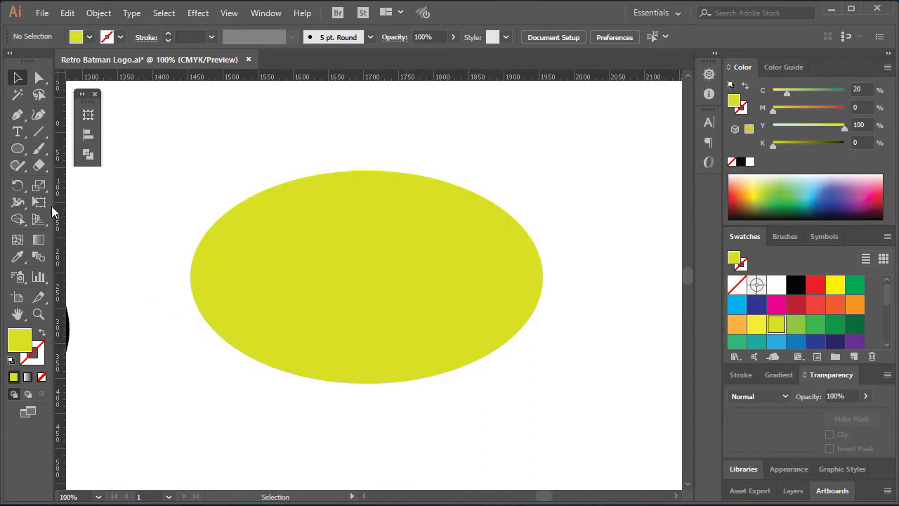
pyautogui.click(17, 149)
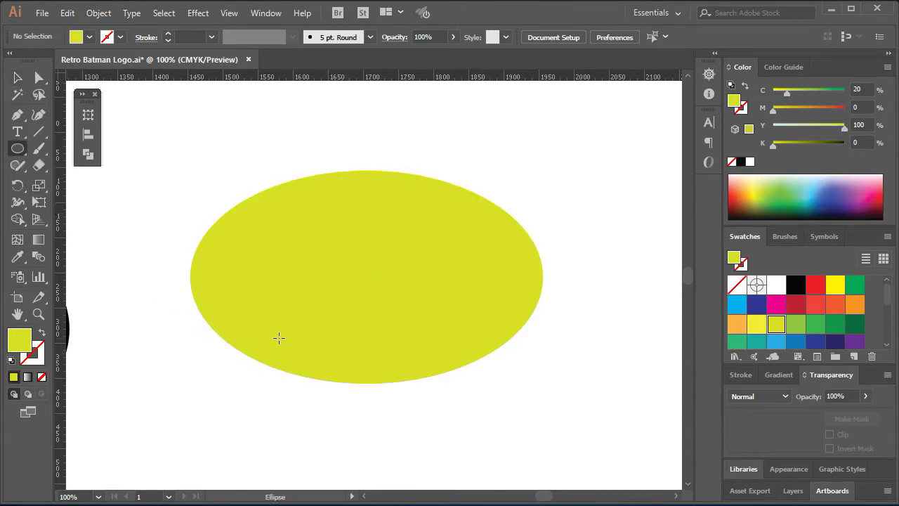
# Draw a small tall ellipse at the big oval's lower left and tilt it slightly
pyautogui.moveTo(274, 315); pyautogui.dragTo(335, 420)
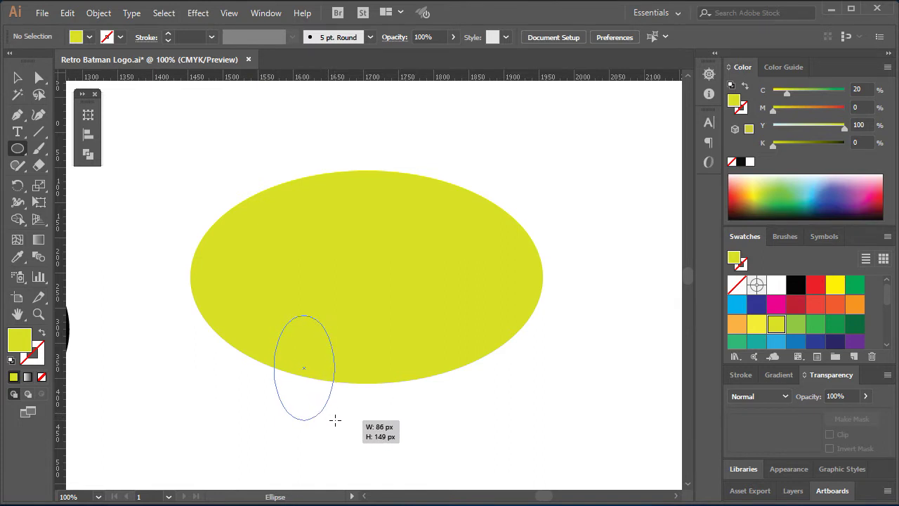
pyautogui.moveTo(335, 420); pyautogui.dragTo(334, 423)
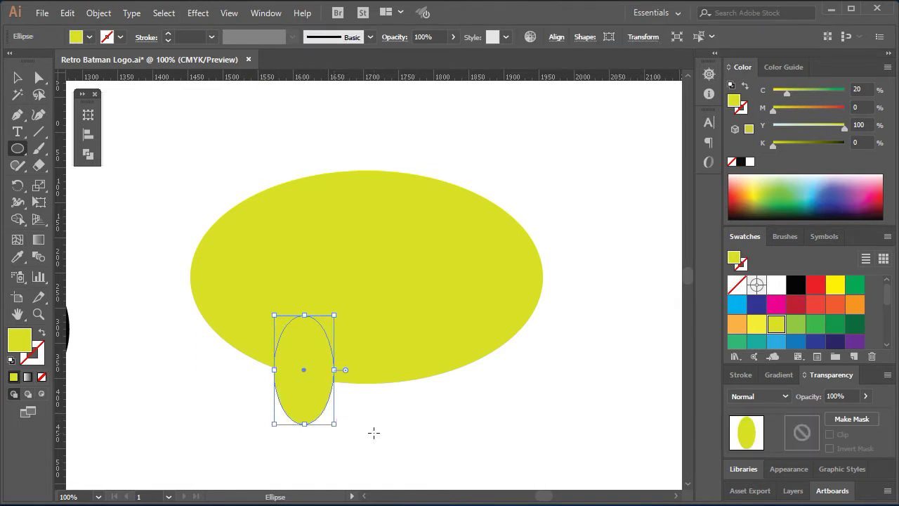
pyautogui.press('r')
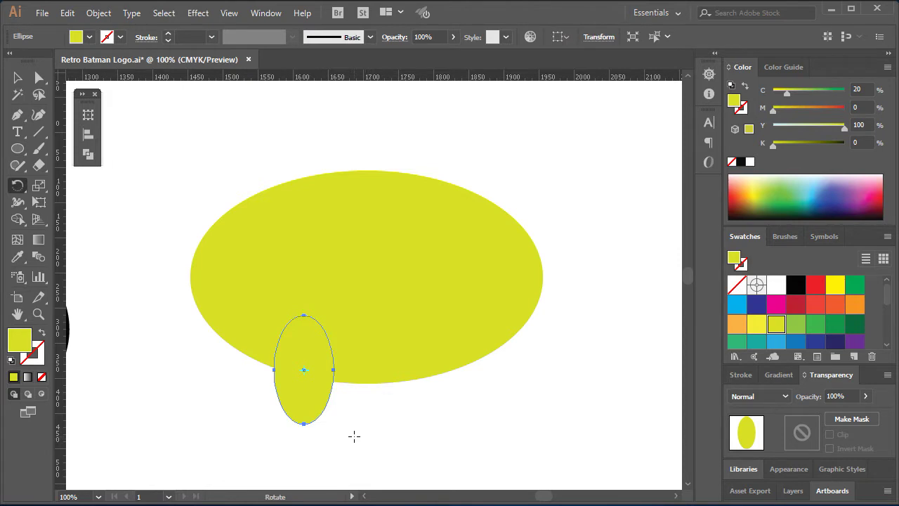
pyautogui.moveTo(348, 436); pyautogui.dragTo(377, 425)
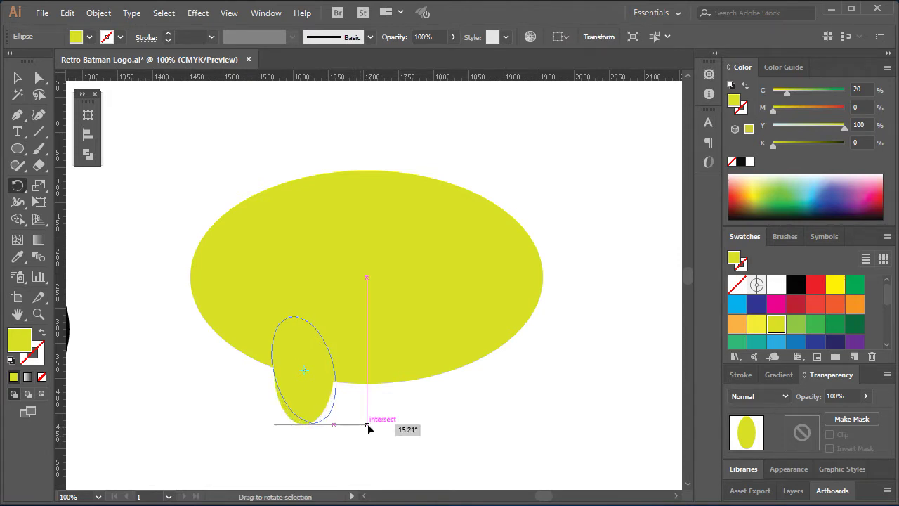
pyautogui.moveTo(376, 426); pyautogui.dragTo(378, 418)
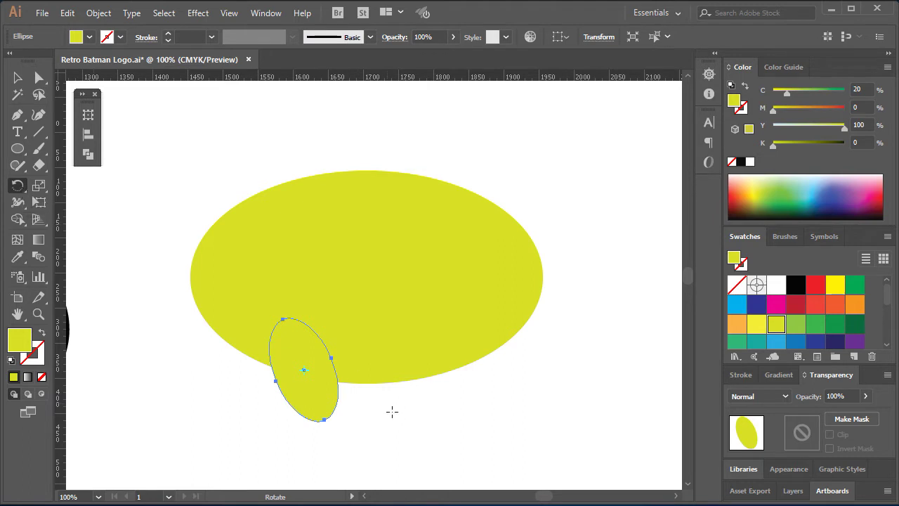
pyautogui.moveTo(363, 425); pyautogui.dragTo(374, 417)
# Move the tilted small ellipse onto the big ellipse's lower-left edge
pyautogui.press('v')
pyautogui.moveTo(309, 394)
pyautogui.mouseDown()
pyautogui.moveTo(283, 377)
pyautogui.moveTo(305, 401)
pyautogui.mouseUp()
pyautogui.click(388, 432)
pyautogui.click(363, 421)
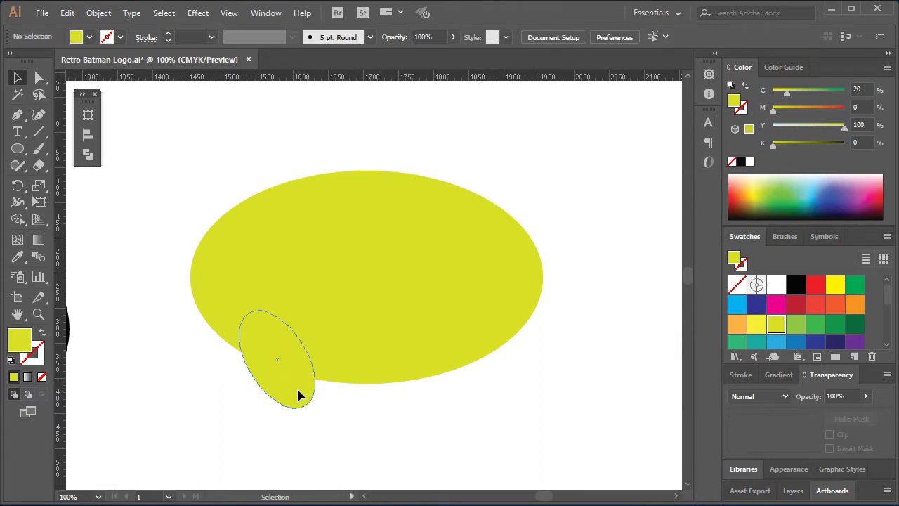
pyautogui.moveTo(298, 394); pyautogui.dragTo(300, 394)
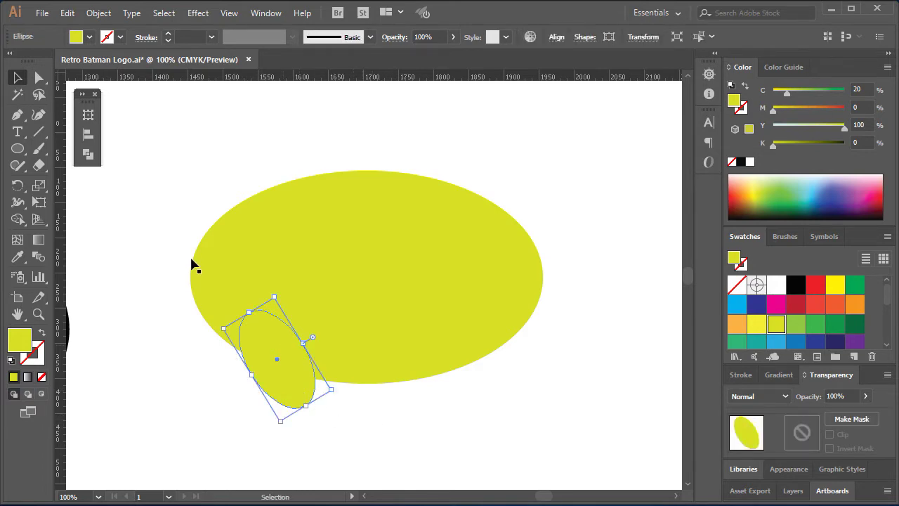
pyautogui.click(104, 14)
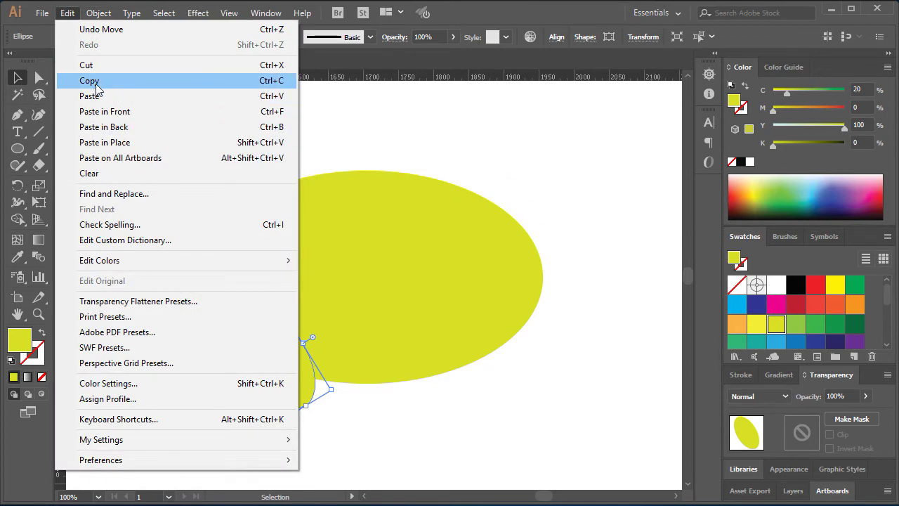
# Paste a copy of the tilted ellipse, rotate it upright, and shift it right and down
pyautogui.click(90, 80)
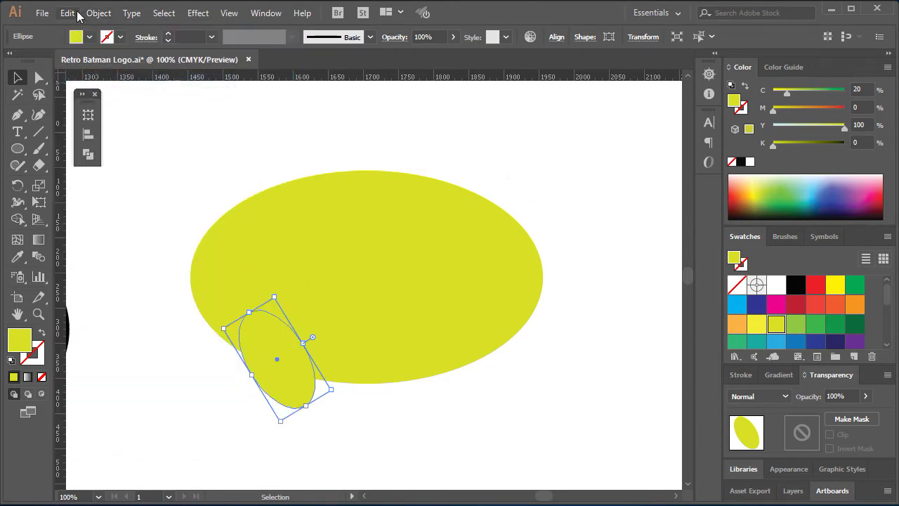
pyautogui.click(67, 13)
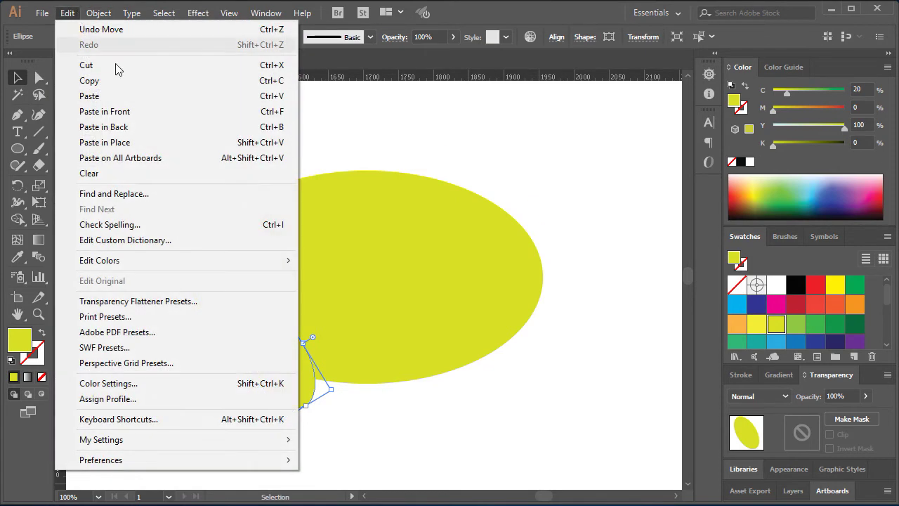
pyautogui.click(117, 114)
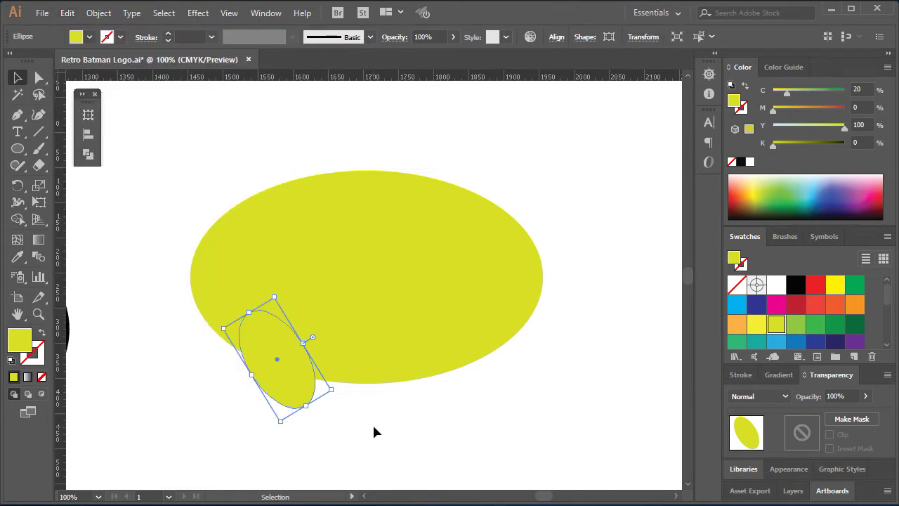
pyautogui.press('r')
pyautogui.moveTo(377, 426); pyautogui.dragTo(366, 409)
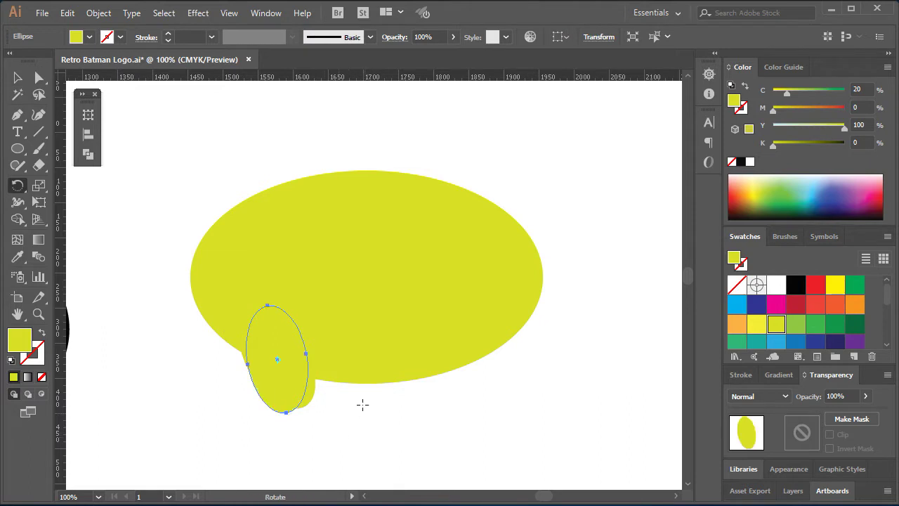
pyautogui.press('v')
pyautogui.moveTo(293, 386); pyautogui.dragTo(333, 397)
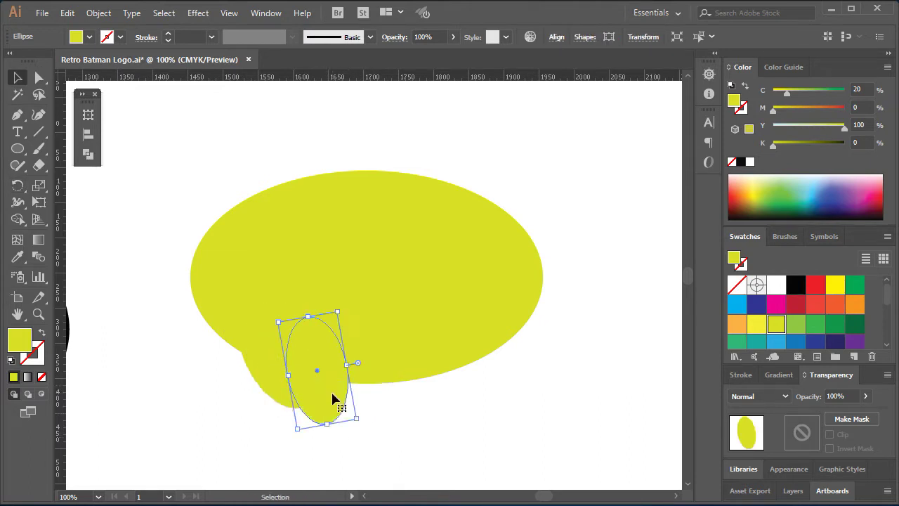
pyautogui.click(281, 391)
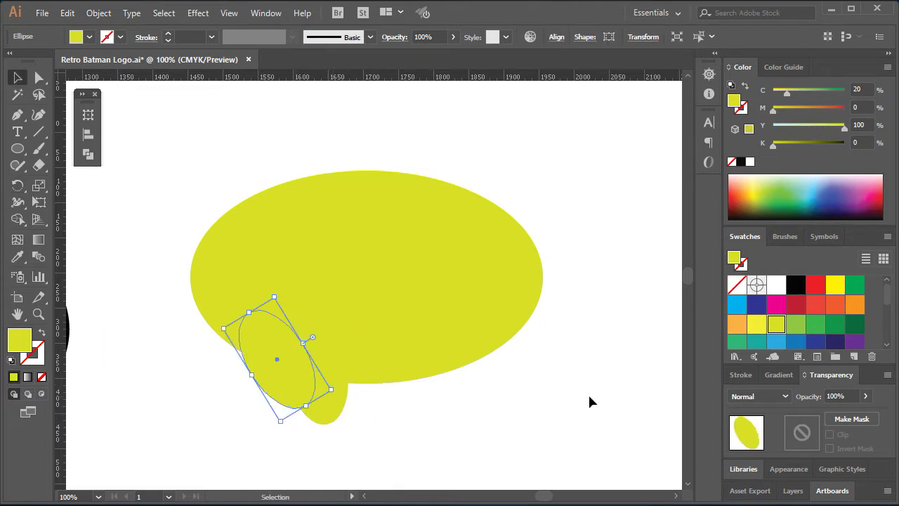
# Fill both small ellipses with the magenta C=0 M=100 Y=0 K=0 swatch
pyautogui.click(776, 304)
pyautogui.click(425, 409)
pyautogui.click(336, 396)
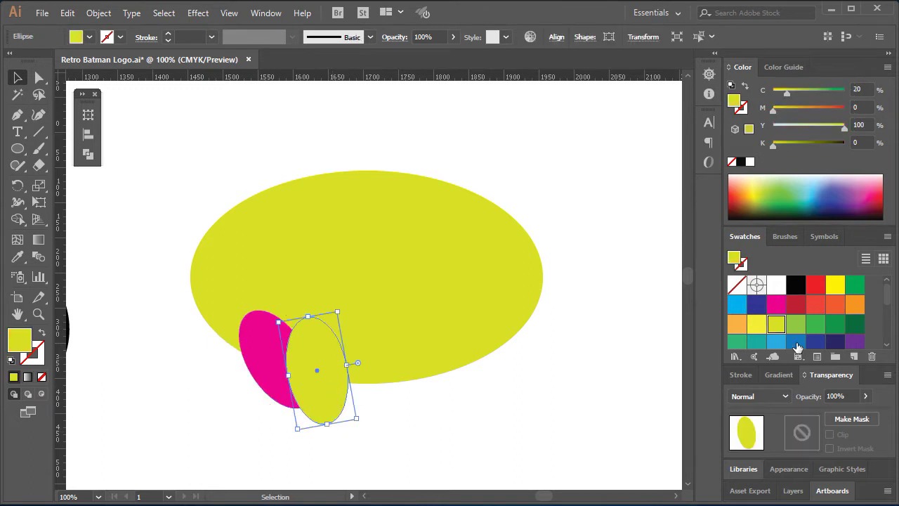
pyautogui.click(776, 304)
pyautogui.click(445, 417)
pyautogui.click(343, 402)
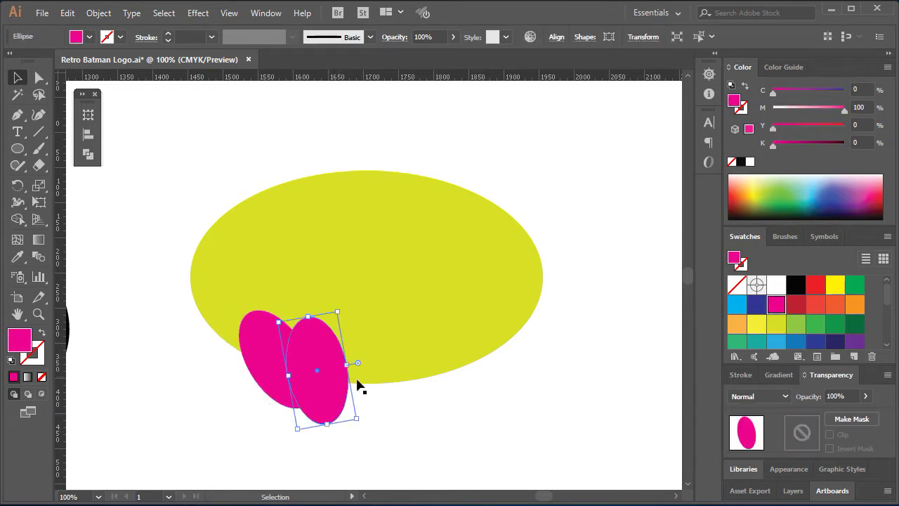
# Nudge the right magenta ellipse up, then down twice to adjust its height
pyautogui.hotkey('shift', 'Up')
pyautogui.hotkey('shift', 'Up')
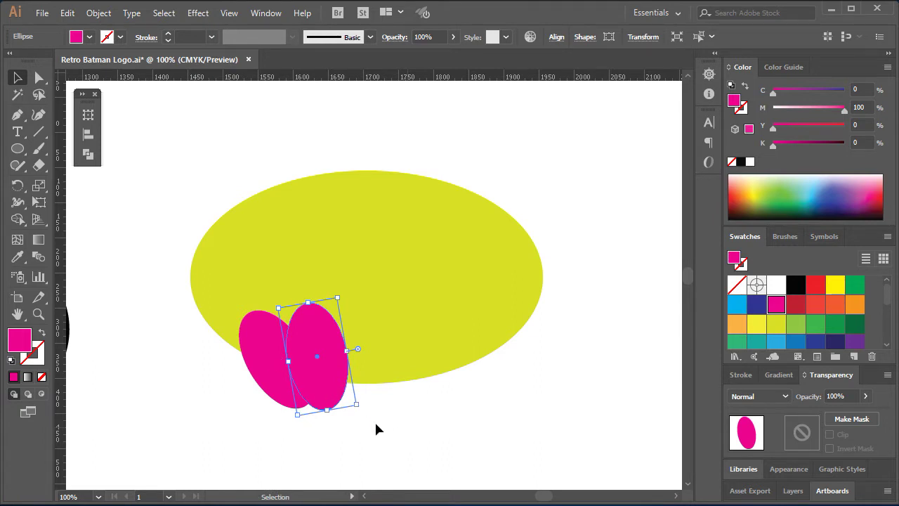
pyautogui.click(420, 425)
pyautogui.click(279, 387)
pyautogui.keyDown('shift'); pyautogui.click(341, 361); pyautogui.keyUp('shift')
pyautogui.click(382, 430)
pyautogui.keyDown('shift'); pyautogui.click(246, 341); pyautogui.keyUp('shift')
pyautogui.click(409, 406)
pyautogui.click(318, 353)
pyautogui.press('Down')
pyautogui.press('Down')
pyautogui.press('Down')
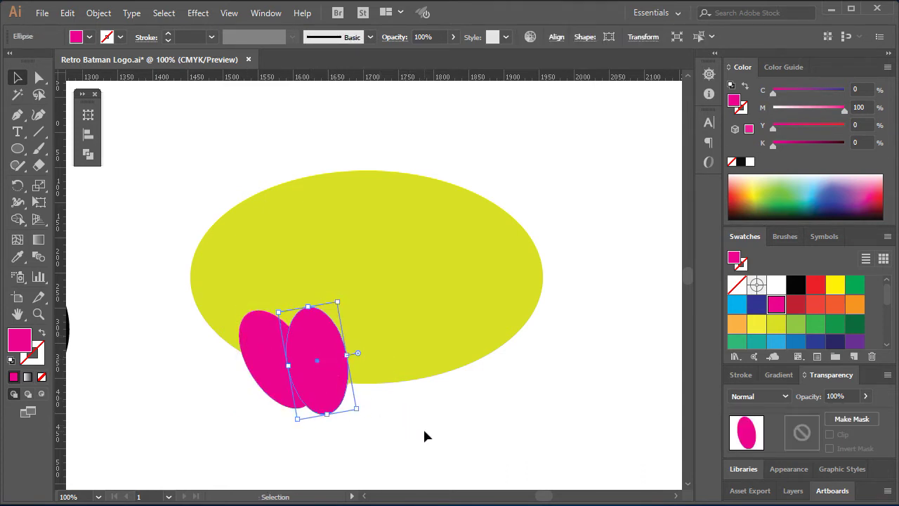
pyautogui.press('Down')
pyautogui.press('Down')
pyautogui.press('Down')
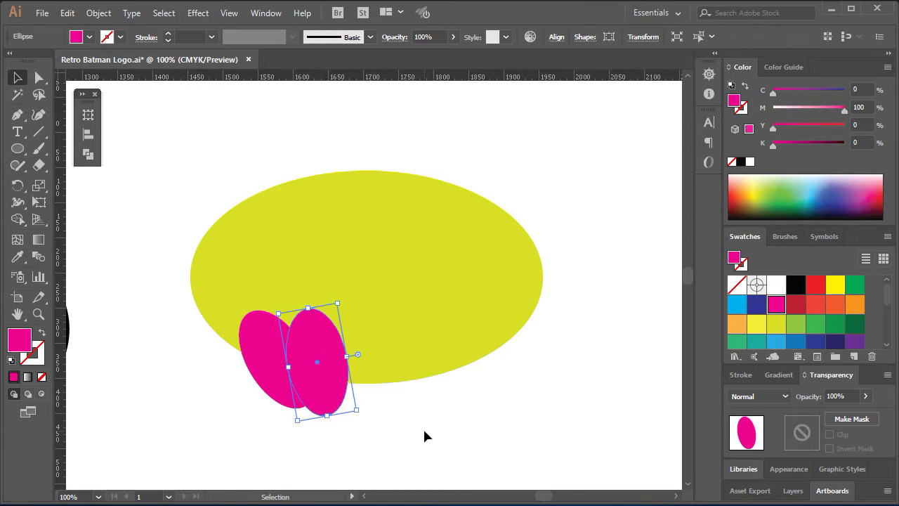
# Compare the two magenta ellipses, ending with both selected together
pyautogui.keyDown('shift'); pyautogui.click(251, 361); pyautogui.keyUp('shift')
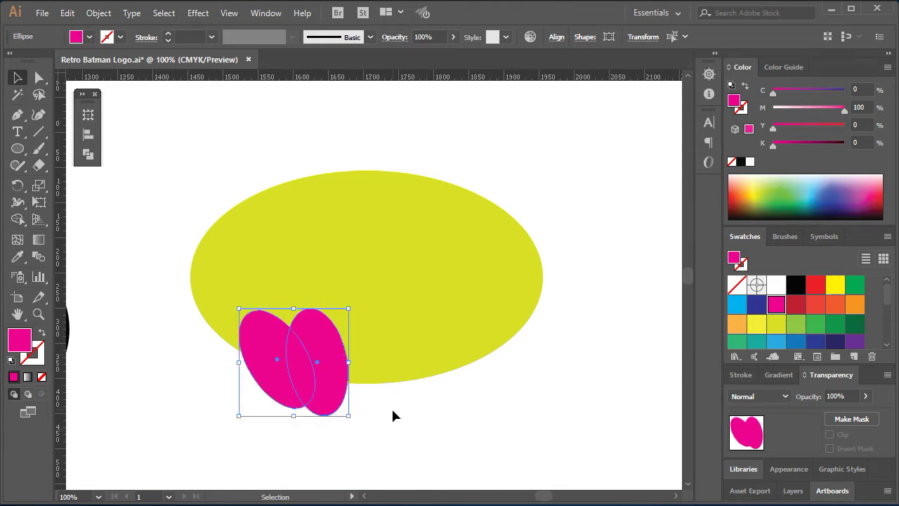
pyautogui.click(392, 411)
pyautogui.click(327, 373)
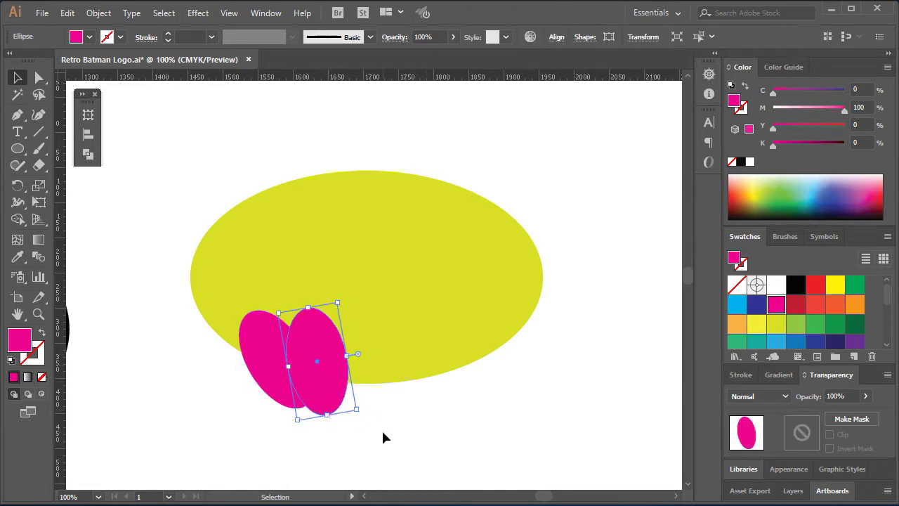
pyautogui.click(383, 436)
pyautogui.click(330, 391)
pyautogui.keyDown('shift'); pyautogui.click(264, 363); pyautogui.keyUp('shift')
pyautogui.click(388, 423)
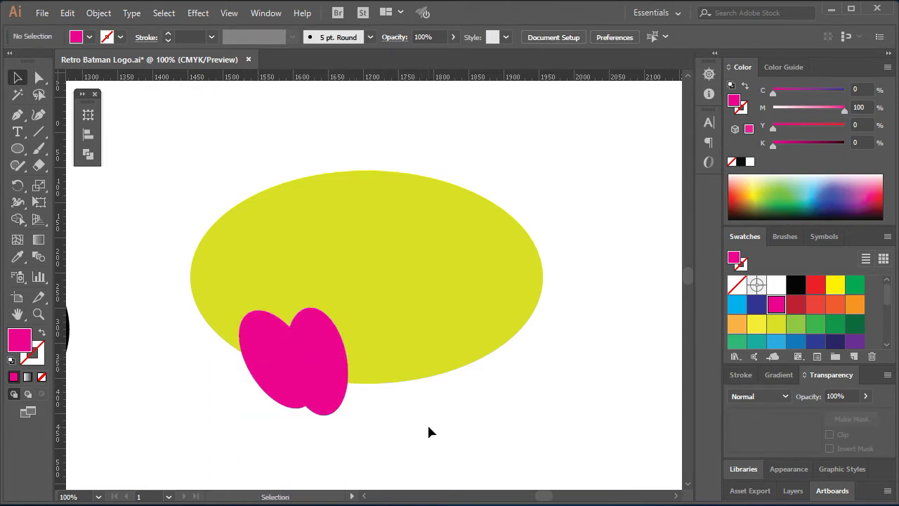
pyautogui.click(330, 369)
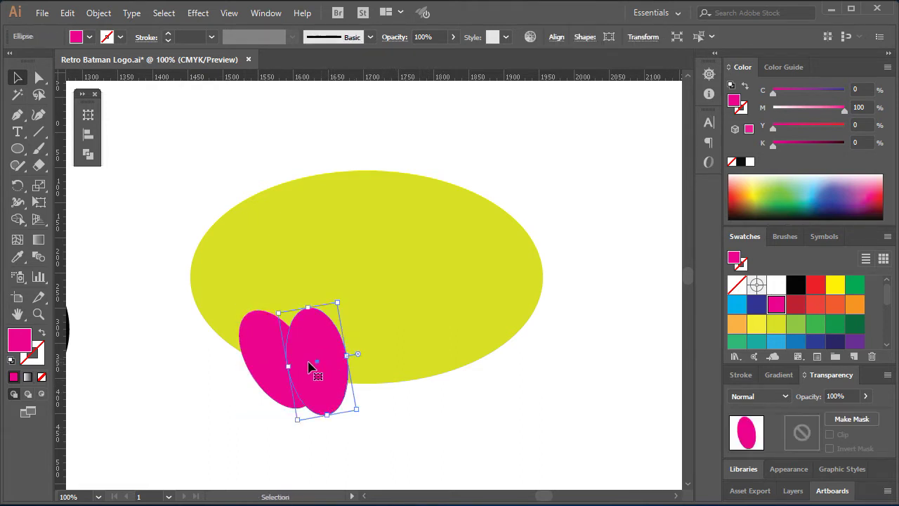
pyautogui.keyDown('shift'); pyautogui.click(270, 347); pyautogui.keyUp('shift')
pyautogui.click(68, 13)
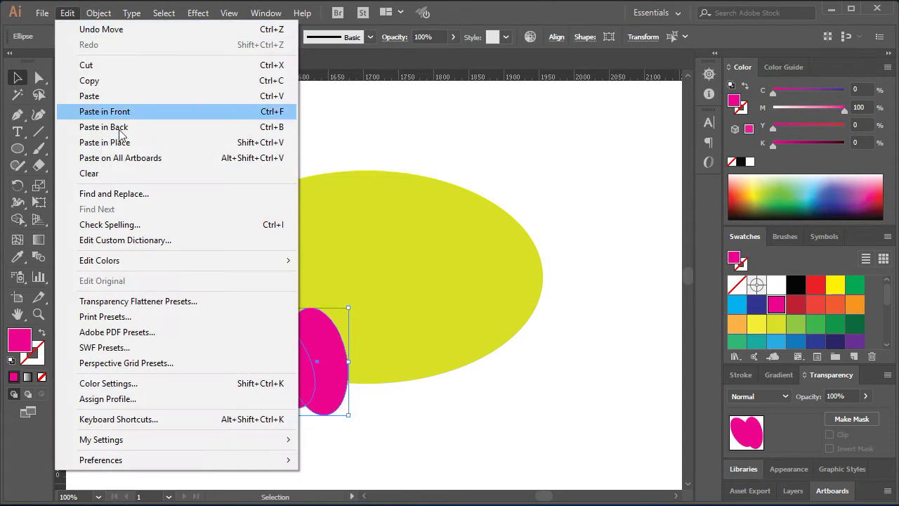
# Copy the magenta pair, paste it at the yellow ellipse's lower right, and group it
pyautogui.click(97, 82)
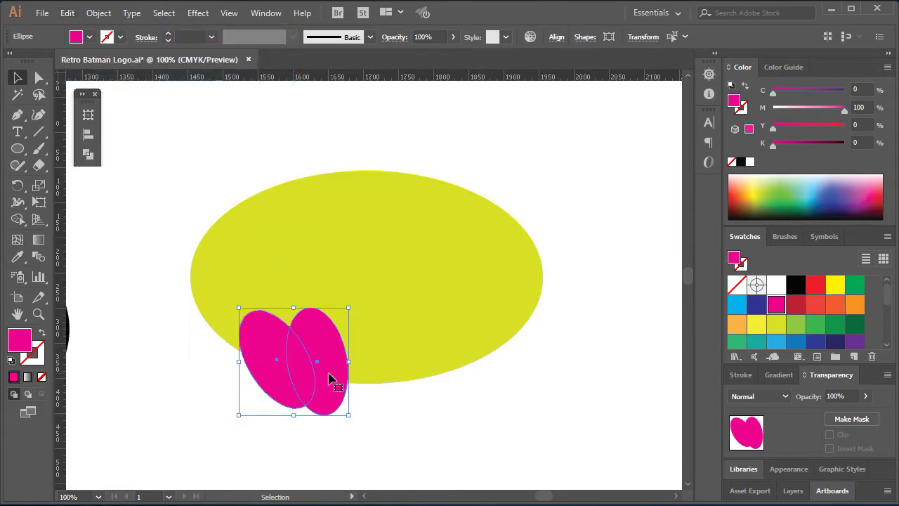
pyautogui.click(74, 14)
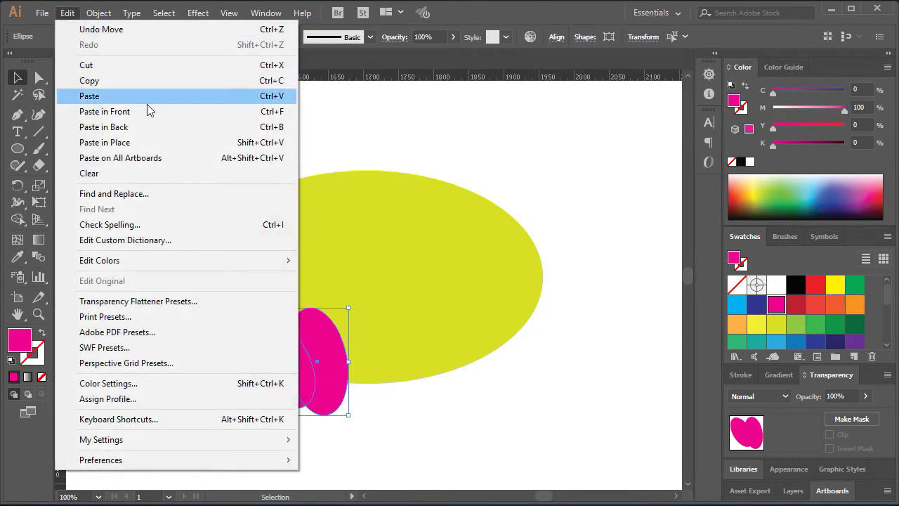
pyautogui.click(99, 104)
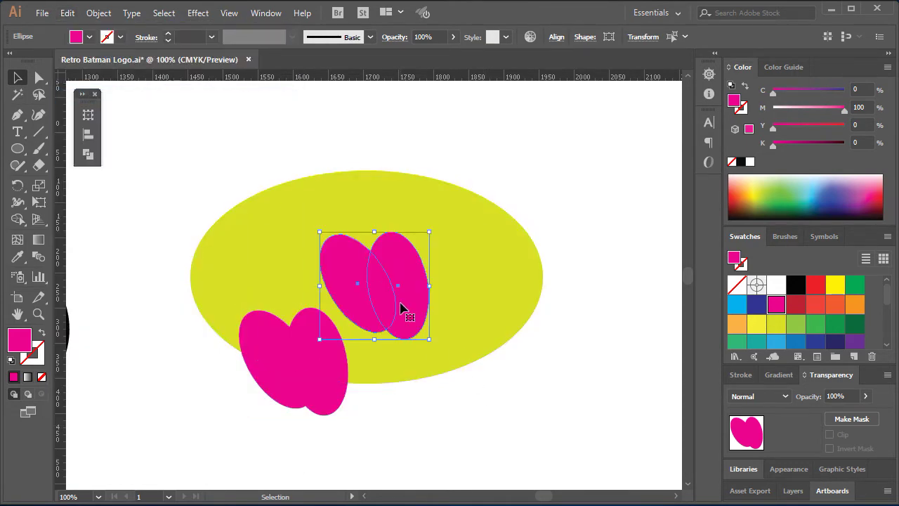
pyautogui.moveTo(406, 307); pyautogui.dragTo(463, 375)
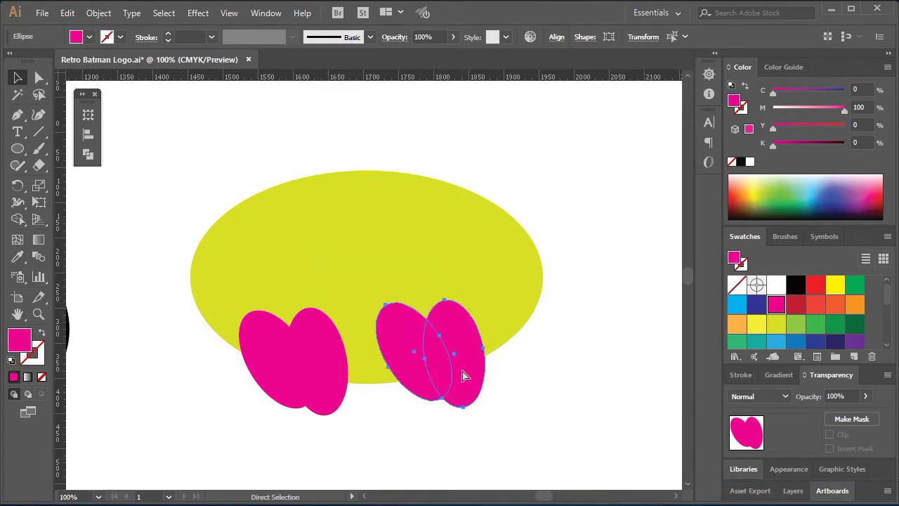
pyautogui.rightClick(462, 376)
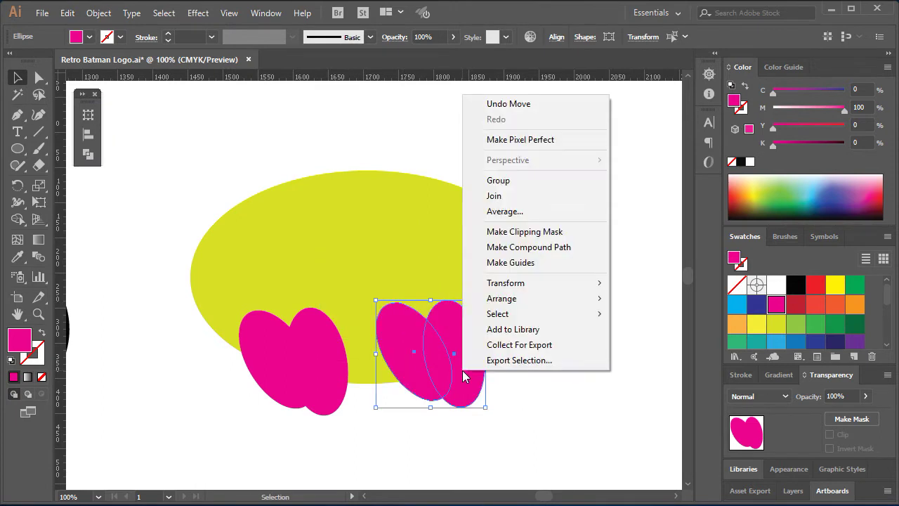
pyautogui.click(499, 180)
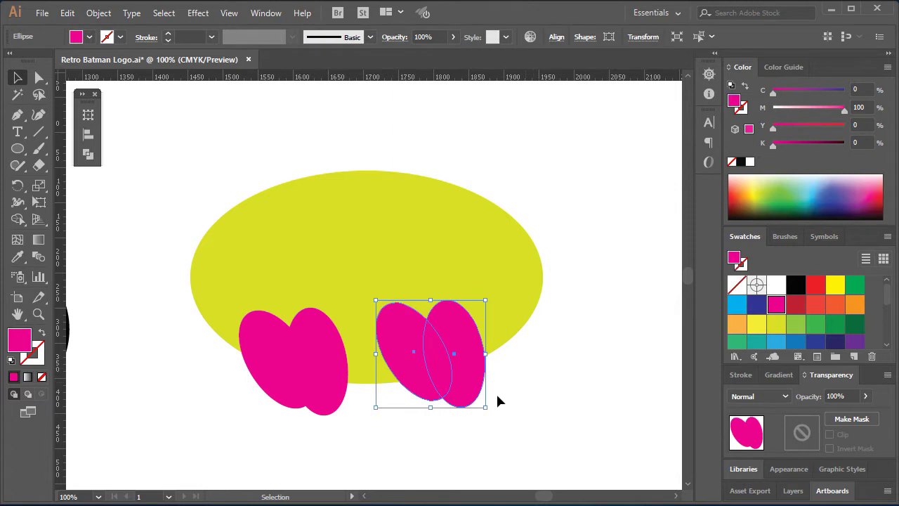
# Reflect the grouped copy across the vertical axis
pyautogui.rightClick(448, 376)
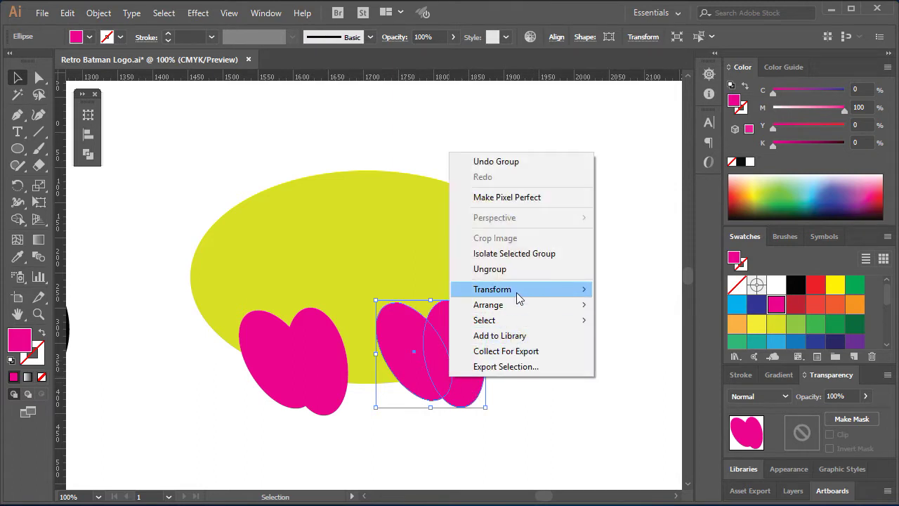
pyautogui.moveTo(492, 290)
pyautogui.click(629, 340)
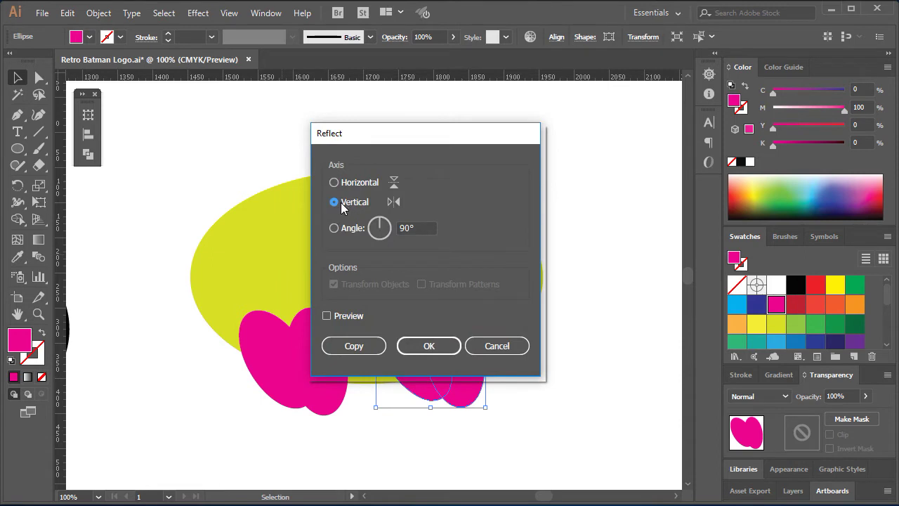
pyautogui.click(427, 345)
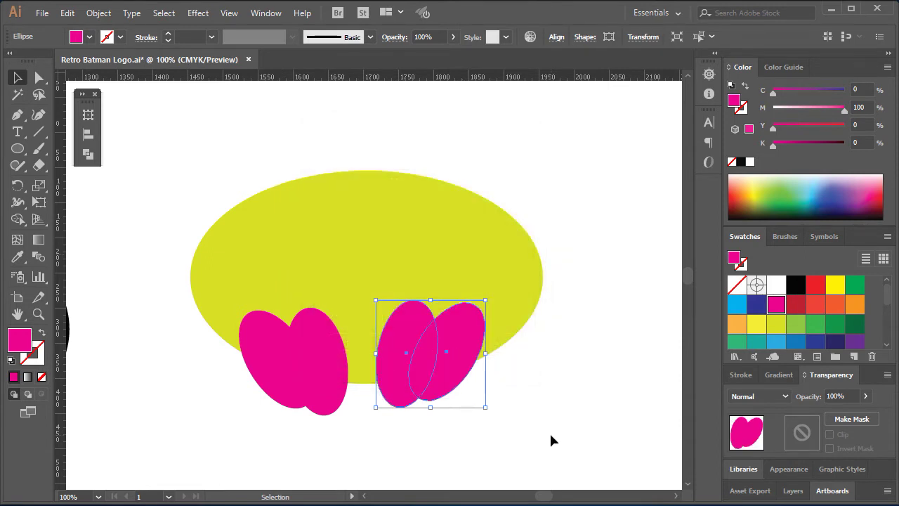
pyautogui.keyDown('shift'); pyautogui.click(322, 340); pyautogui.keyUp('shift')
pyautogui.click(325, 343)
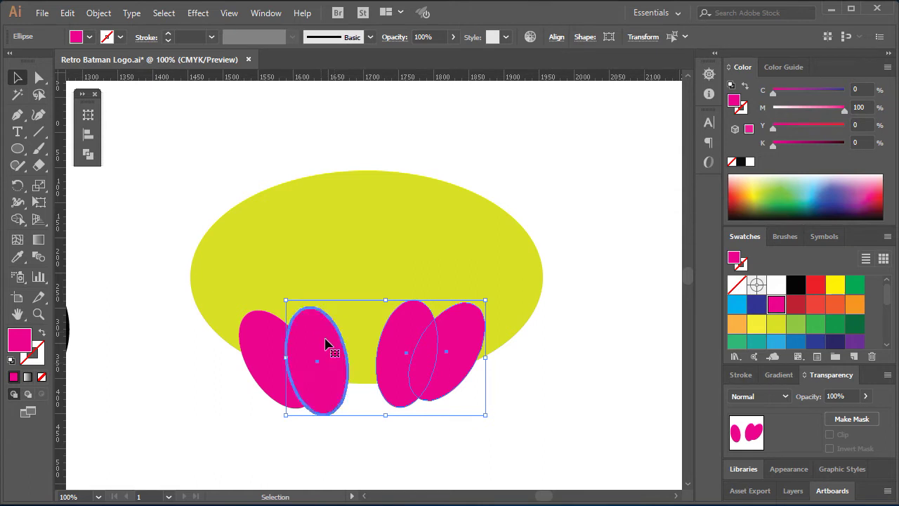
# Top-align the right pair with the left pair's ellipse, then nudge it left
pyautogui.click(88, 134)
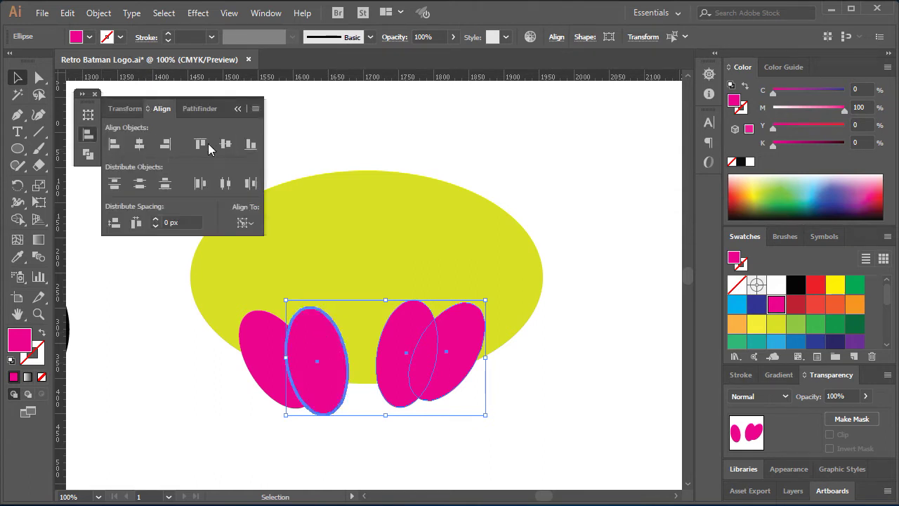
pyautogui.click(201, 144)
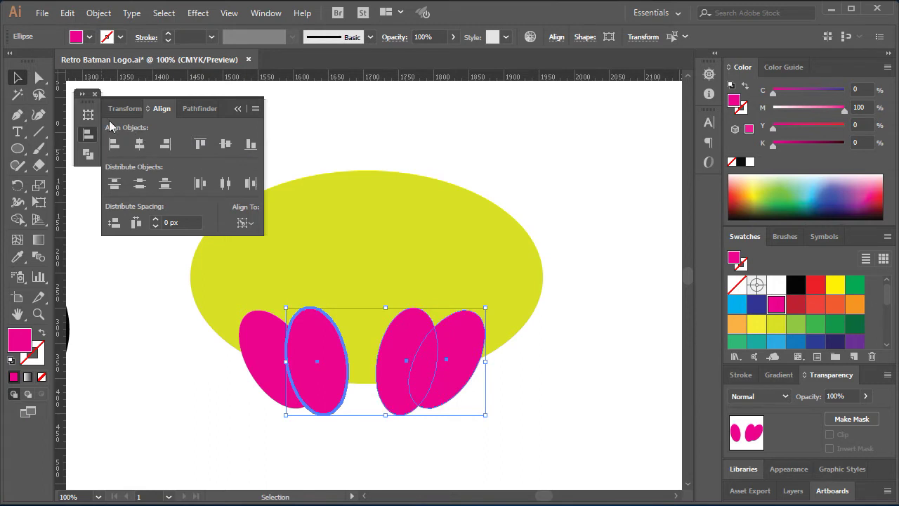
pyautogui.click(92, 139)
pyautogui.click(534, 390)
pyautogui.click(445, 395)
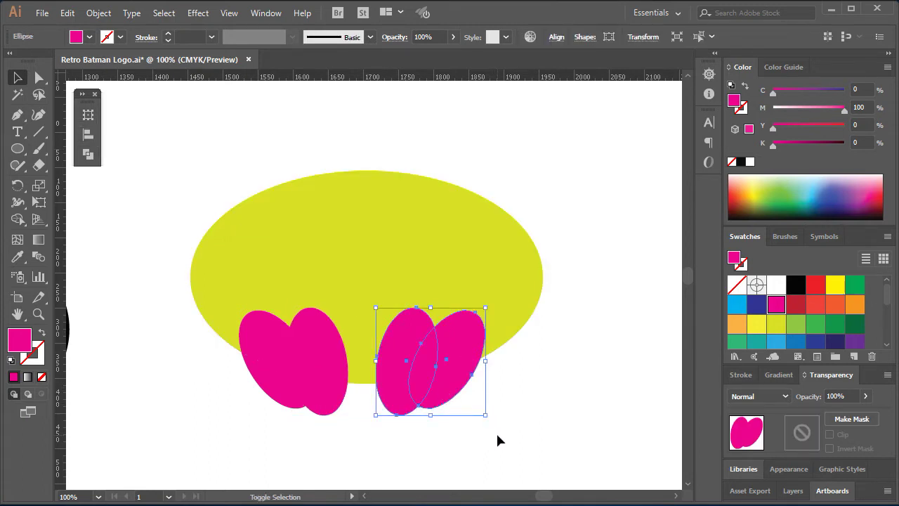
pyautogui.hotkey('shift', 'Left')
pyautogui.press('Left')
pyautogui.press('Left')
# Nudge the left pair right, then group all four magenta ellipses
pyautogui.click(337, 390)
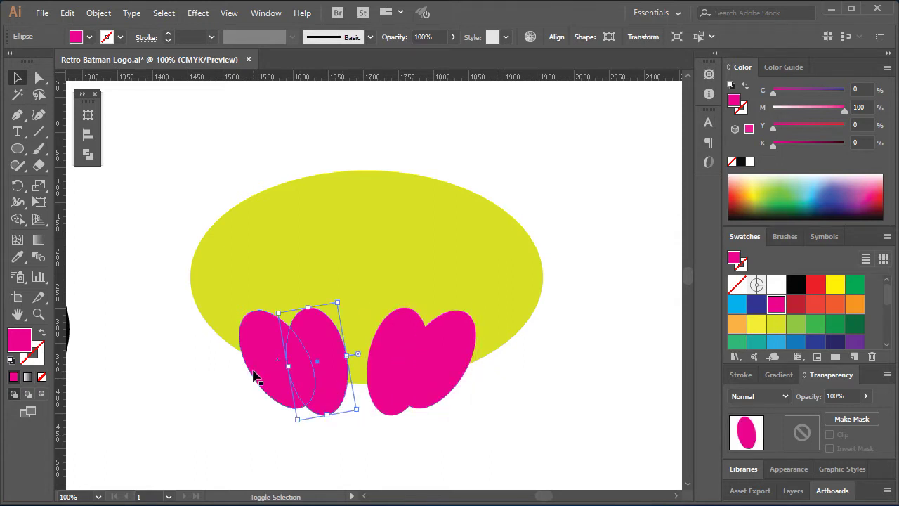
pyautogui.keyDown('shift'); pyautogui.click(257, 371); pyautogui.keyUp('shift')
pyautogui.hotkey('shift', 'Right')
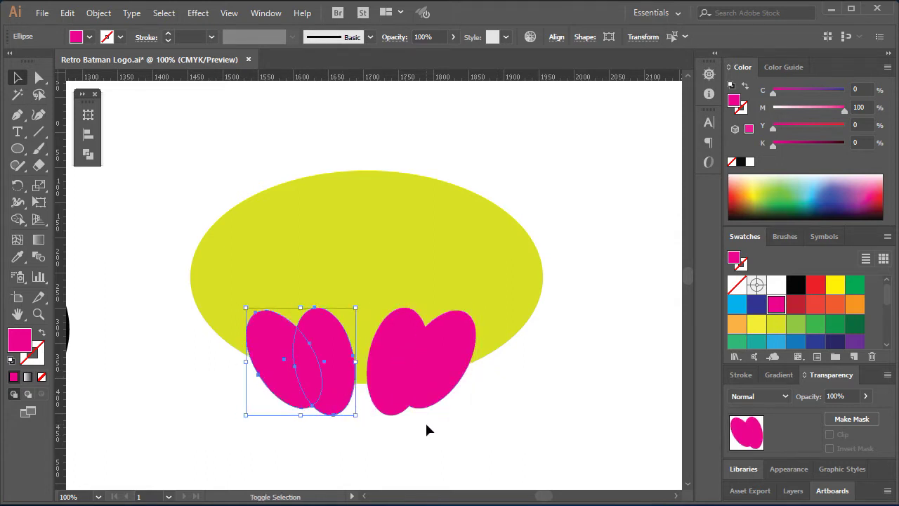
pyautogui.hotkey('shift', 'Right')
pyautogui.press('Right')
pyautogui.press('Right')
pyautogui.press('Right')
pyautogui.press('Right')
pyautogui.press('Right')
pyautogui.press('Right')
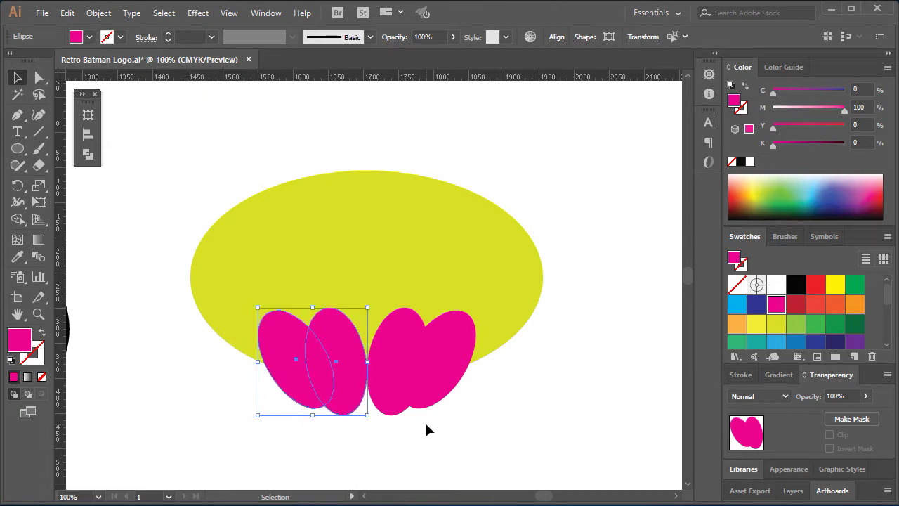
pyautogui.keyDown('shift'); pyautogui.click(396, 355); pyautogui.keyUp('shift')
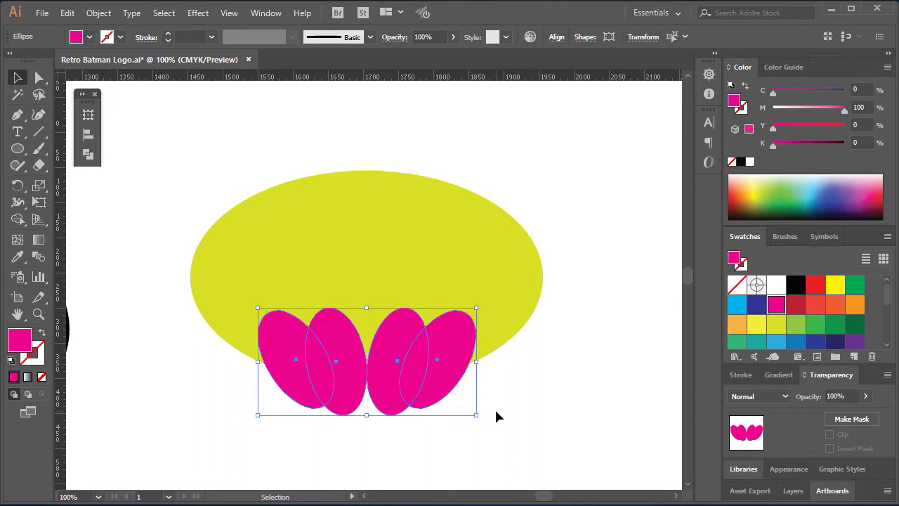
pyautogui.rightClick(392, 351)
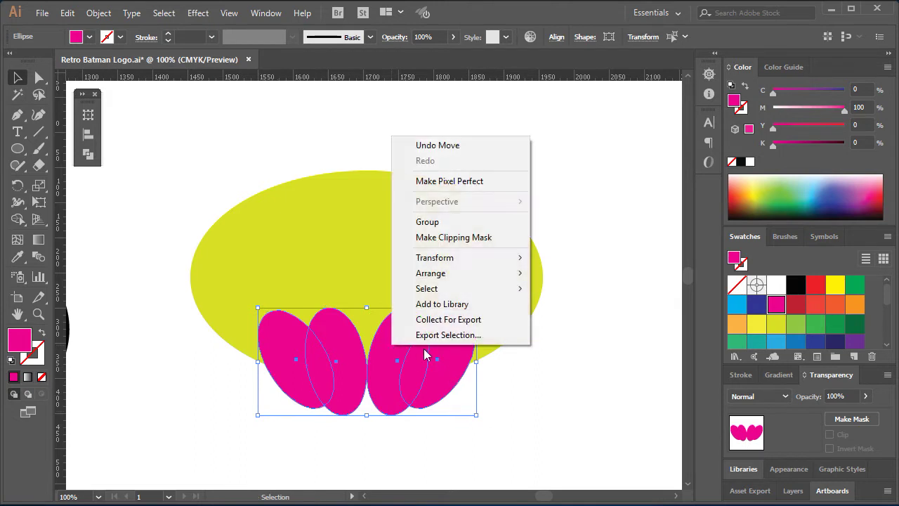
pyautogui.click(445, 222)
# Horizontally centre the four-oval group on the yellow ellipse as key object
pyautogui.keyDown('shift'); pyautogui.click(406, 232); pyautogui.keyUp('shift')
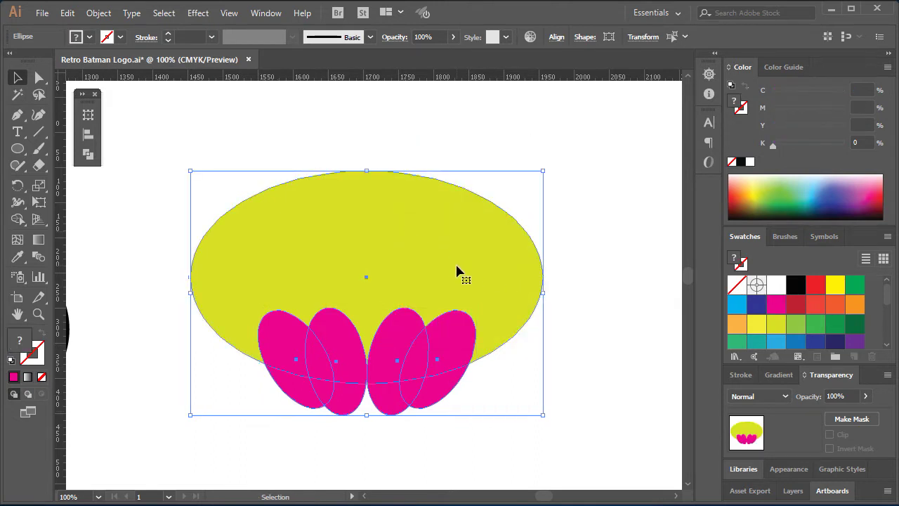
pyautogui.click(402, 235)
pyautogui.click(88, 135)
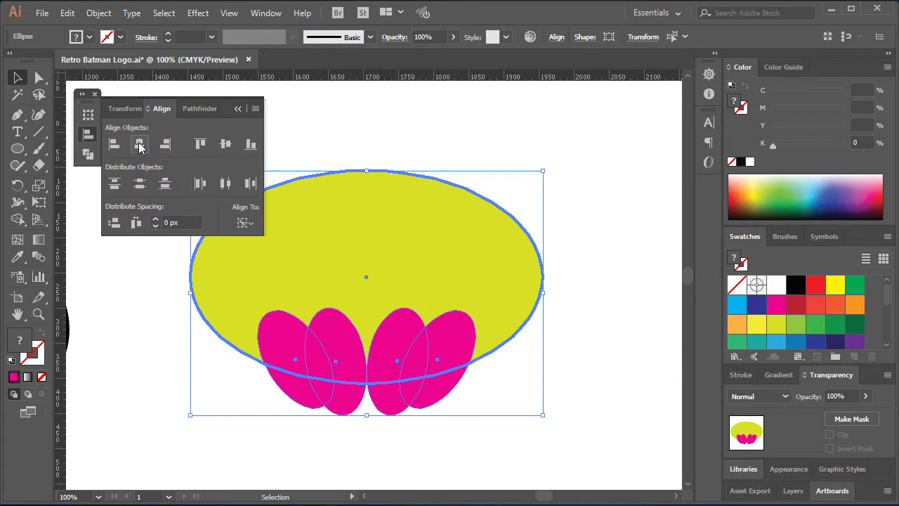
pyautogui.click(91, 140)
pyautogui.keyDown('shift'); pyautogui.click(536, 307); pyautogui.keyUp('shift')
pyautogui.click(427, 371)
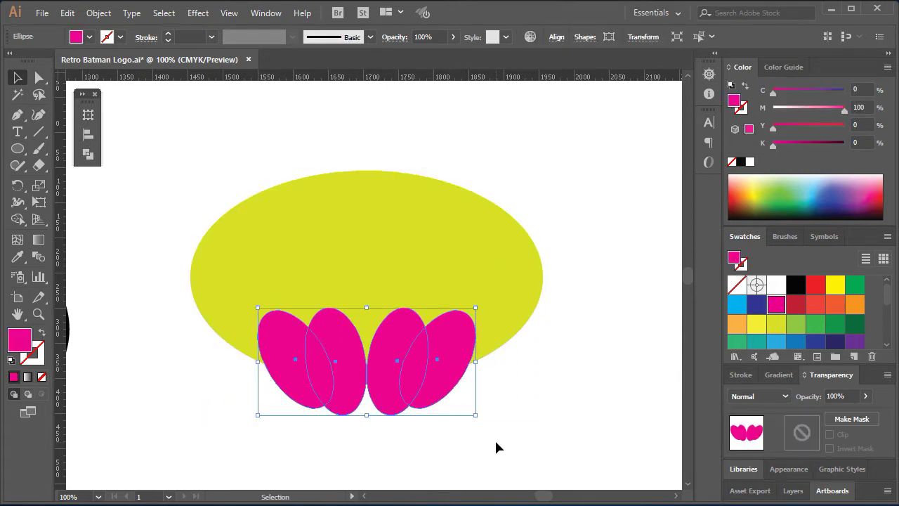
pyautogui.click(478, 442)
pyautogui.hscroll(-1, 454, 396)
pyautogui.click(386, 406)
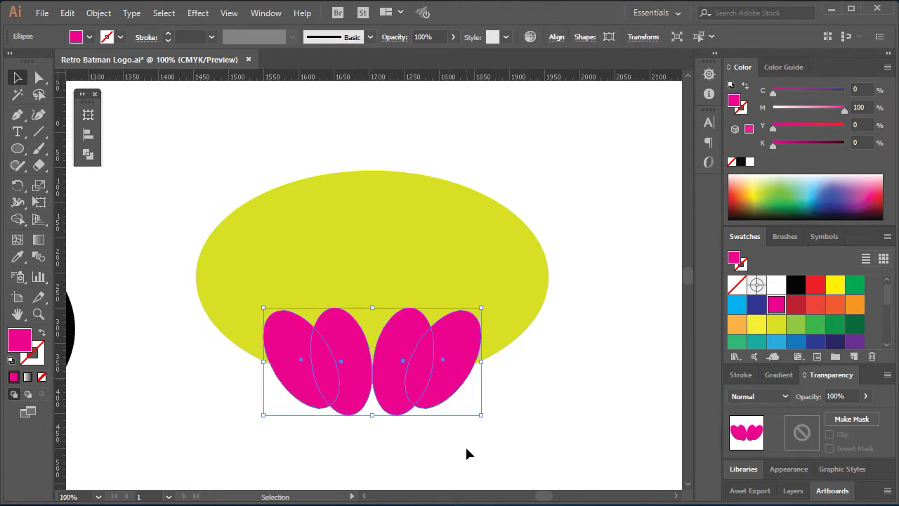
pyautogui.click(491, 393)
pyautogui.click(411, 397)
pyautogui.click(88, 153)
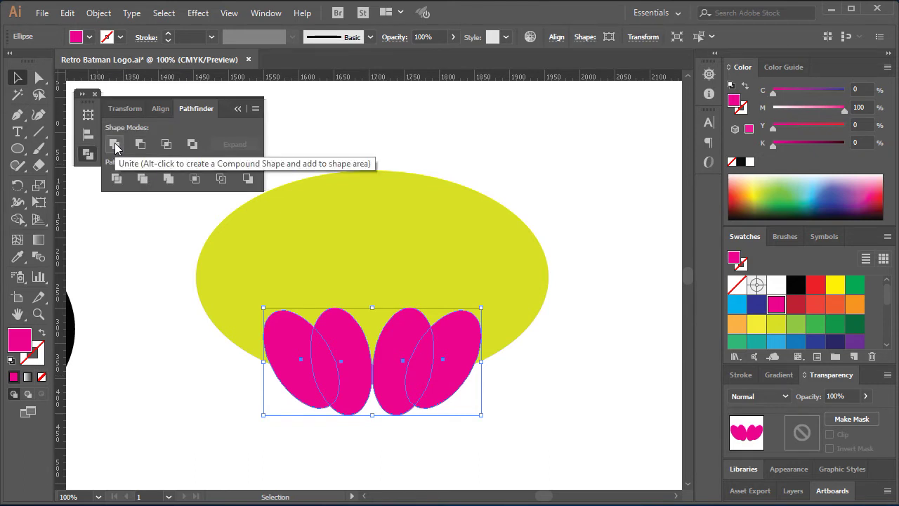
# Unite the four pink ovals with Pathfinder into a single lobed shape
pyautogui.click(114, 145)
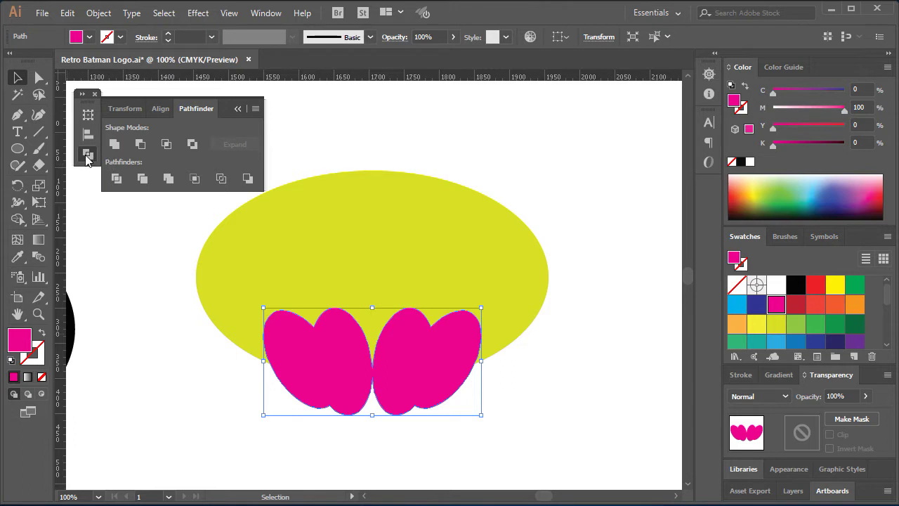
pyautogui.click(163, 354)
pyautogui.click(175, 377)
pyautogui.click(442, 384)
# Toggle Outline mode to inspect the pink and yellow paths
pyautogui.click(461, 469)
pyautogui.press('a')
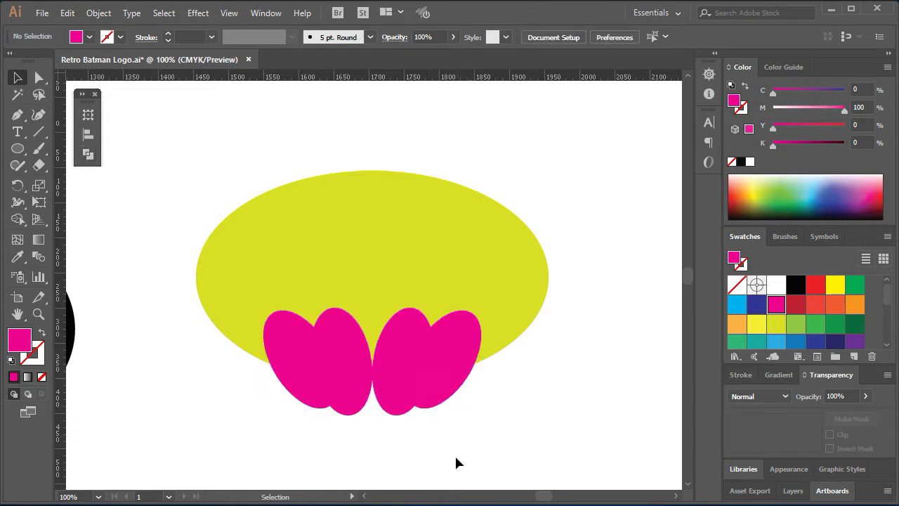
pyautogui.hotkey('ctrl', 'y')
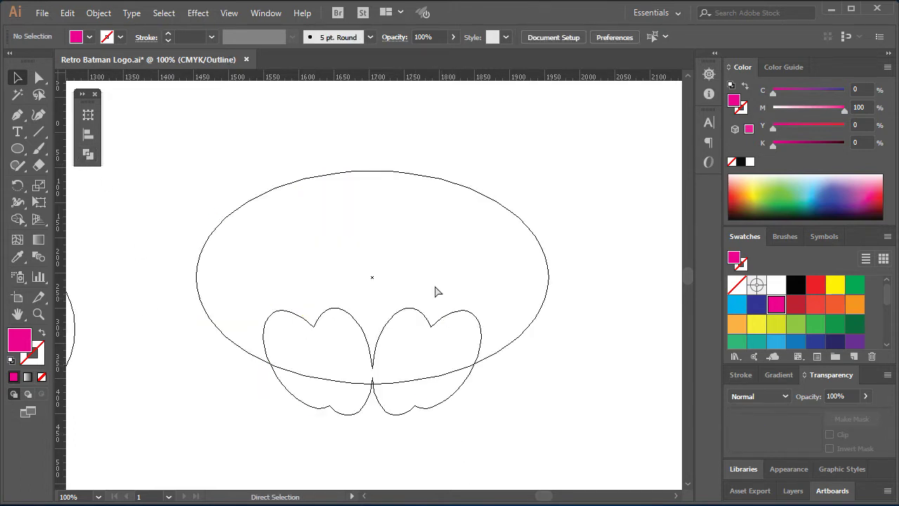
pyautogui.hotkey('ctrl', 'y')
pyautogui.press('v')
pyautogui.hotkey('ctrl', 'a')
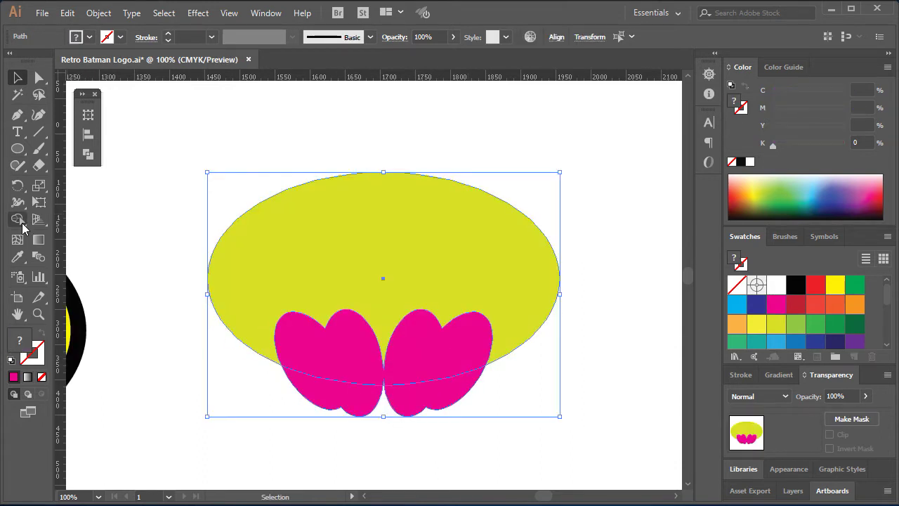
# Try splitting off and deleting the pink pieces below the ellipse with Shape Builder
pyautogui.click(19, 219)
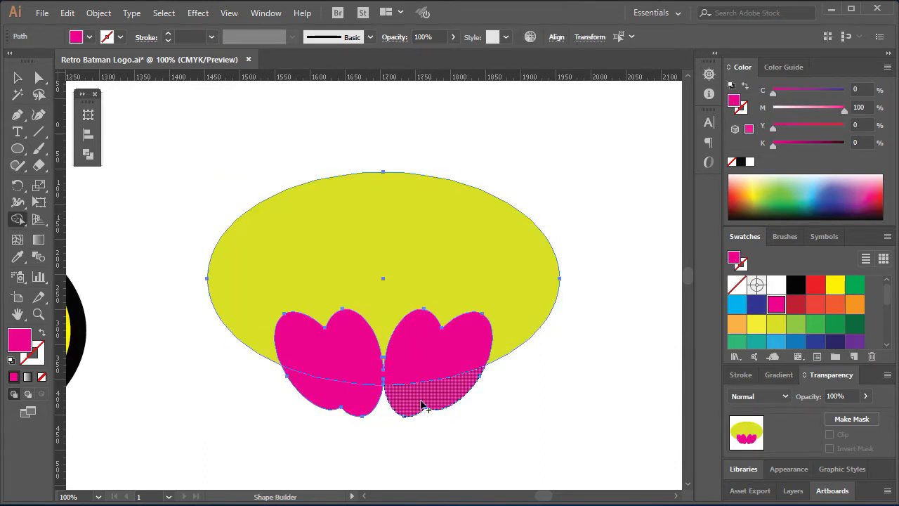
pyautogui.moveTo(423, 404); pyautogui.dragTo(356, 401)
pyautogui.press('v')
pyautogui.click(458, 451)
pyautogui.click(437, 402)
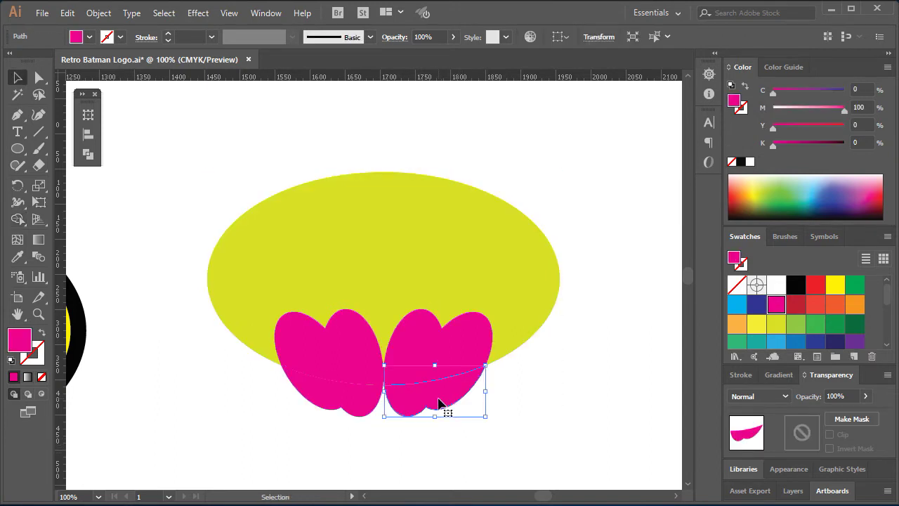
pyautogui.keyDown('shift'); pyautogui.click(364, 409); pyautogui.keyUp('shift')
pyautogui.press('Delete')
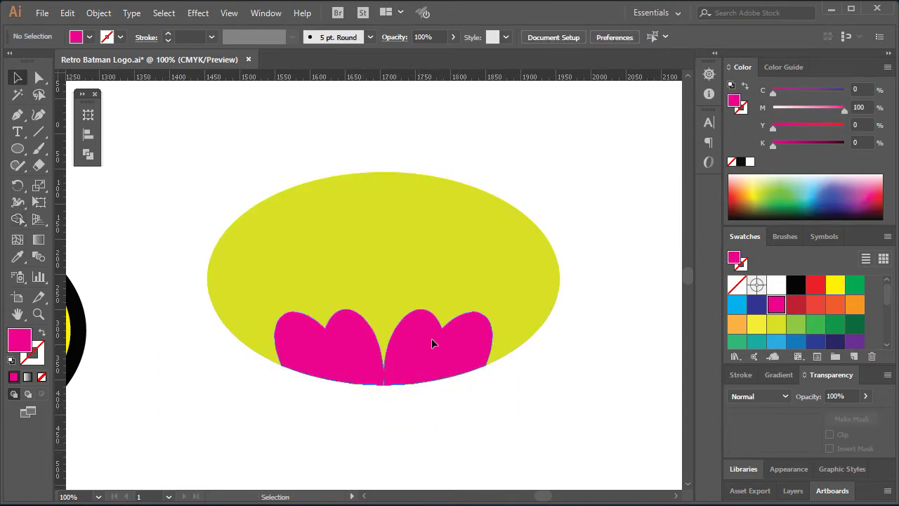
pyautogui.moveTo(431, 337); pyautogui.dragTo(515, 291)
pyautogui.hotkey('ctrl', 'z')
# Undo the Shape Builder split to restore the full pink shape
pyautogui.click(523, 423)
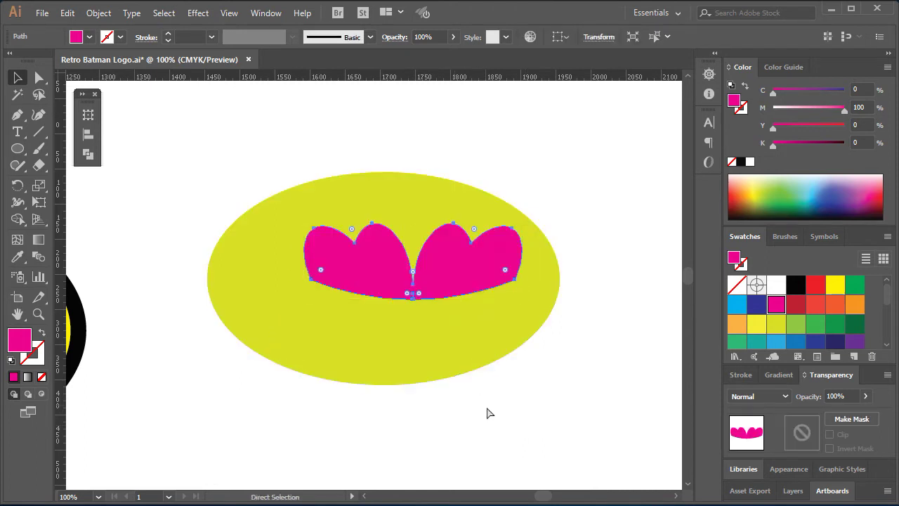
pyautogui.press('a')
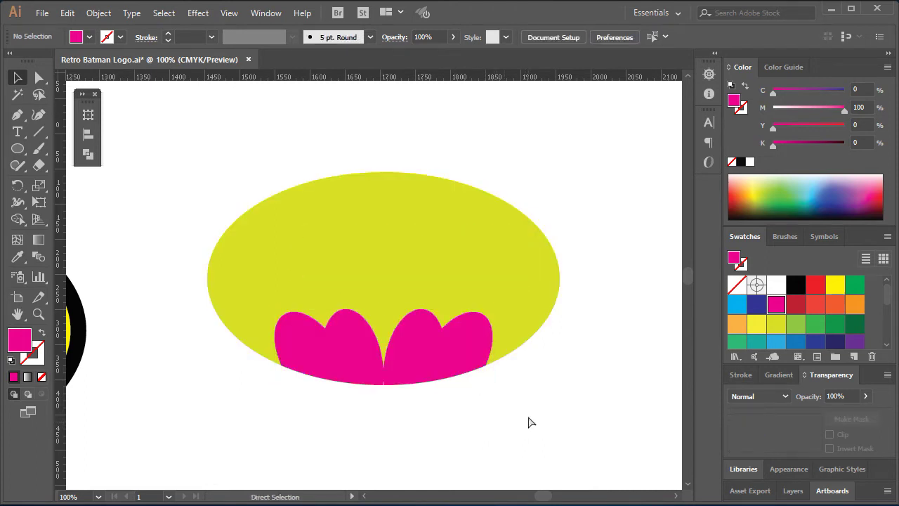
pyautogui.hotkey('ctrl', 'z')
pyautogui.press('v')
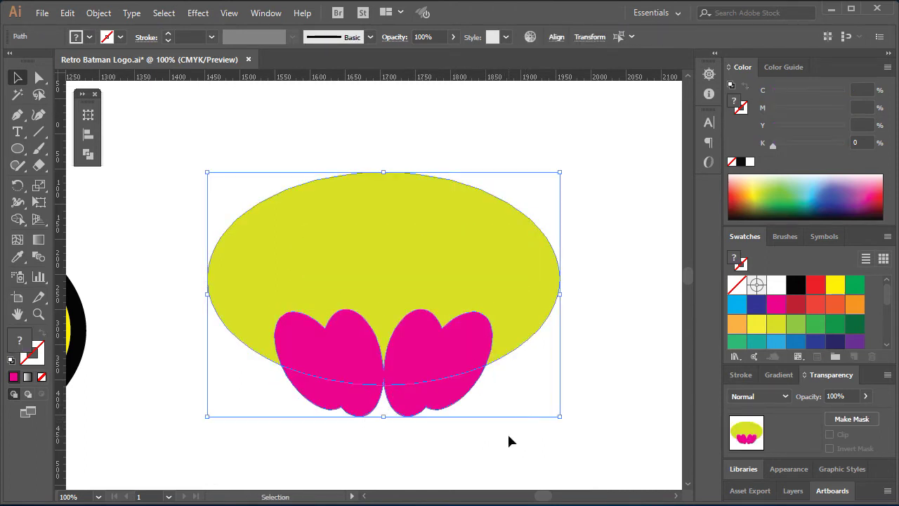
pyautogui.click(508, 437)
pyautogui.click(446, 407)
pyautogui.hotkey('ctrl', 'a')
pyautogui.click(512, 436)
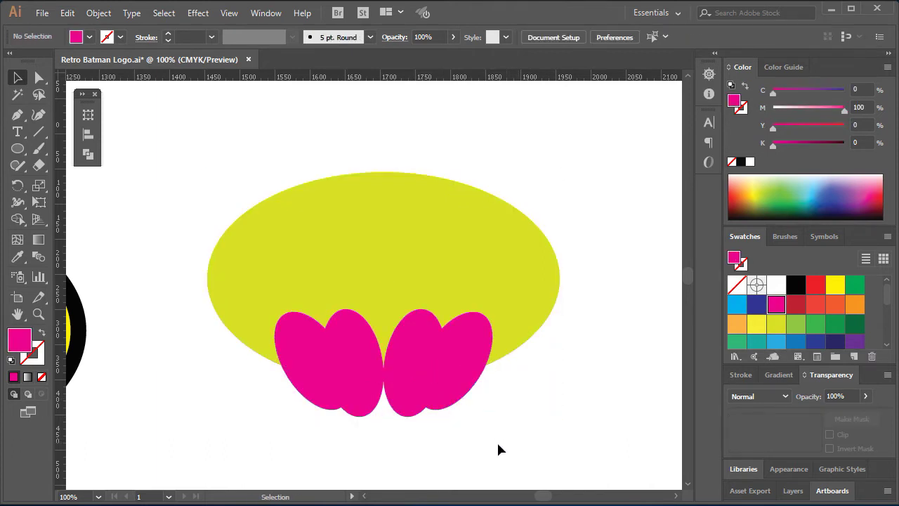
# Nudge the pink shape down in Outline view, then select it with the yellow ellipse
pyautogui.click(422, 401)
pyautogui.press('a')
pyautogui.hotkey('ctrl', 'y')
pyautogui.press('v')
pyautogui.press('Down')
pyautogui.press('Down')
pyautogui.press('Down')
pyautogui.press('Down')
pyautogui.press('Down')
pyautogui.press('Down')
pyautogui.press('Down')
pyautogui.press('Down')
pyautogui.press('Down')
pyautogui.press('Down')
pyautogui.press('Down')
pyautogui.press('Down')
pyautogui.press('Down')
pyautogui.press('Down')
pyautogui.press('Down')
pyautogui.press('Down')
pyautogui.press('Down')
pyautogui.press('Down')
pyautogui.press('Down')
pyautogui.press('Down')
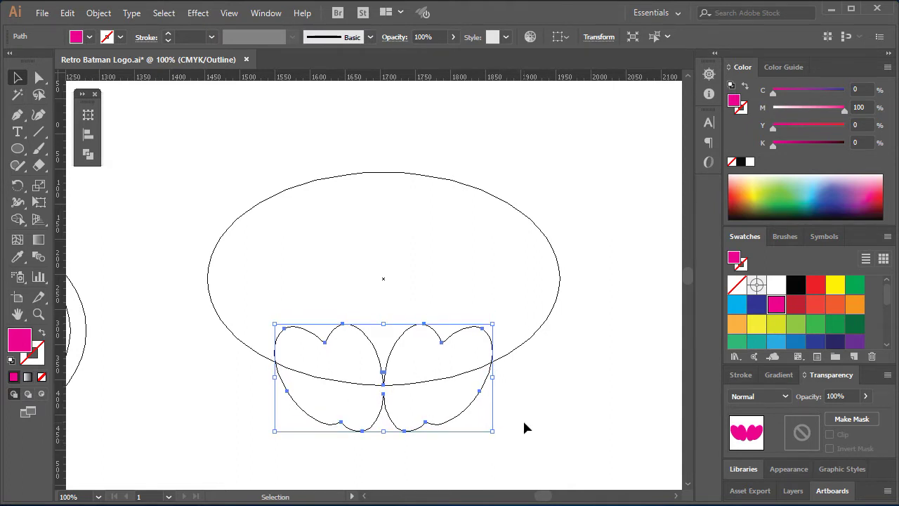
pyautogui.hotkey('ctrl', 'y')
pyautogui.click(487, 422)
pyautogui.click(422, 322)
pyautogui.keyDown('shift'); pyautogui.click(424, 225); pyautogui.keyUp('shift')
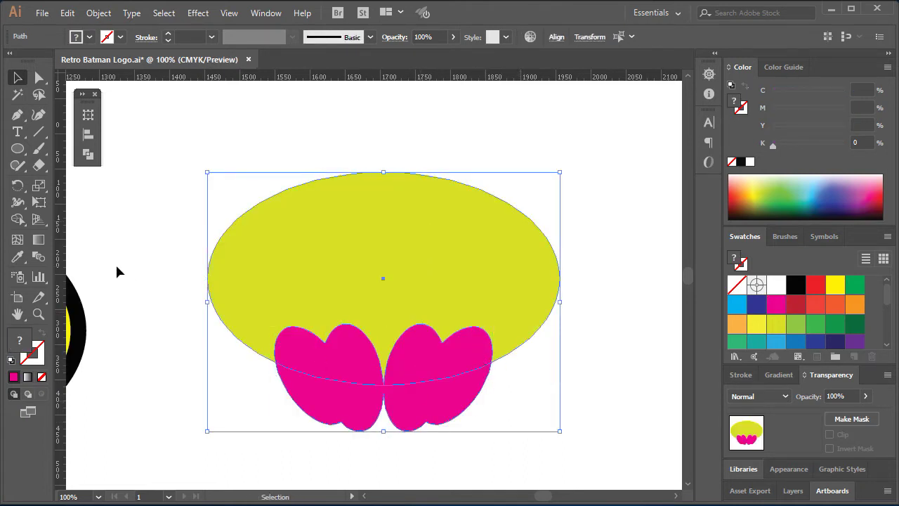
# Select the pink shape together with the yellow ellipse
pyautogui.click(18, 219)
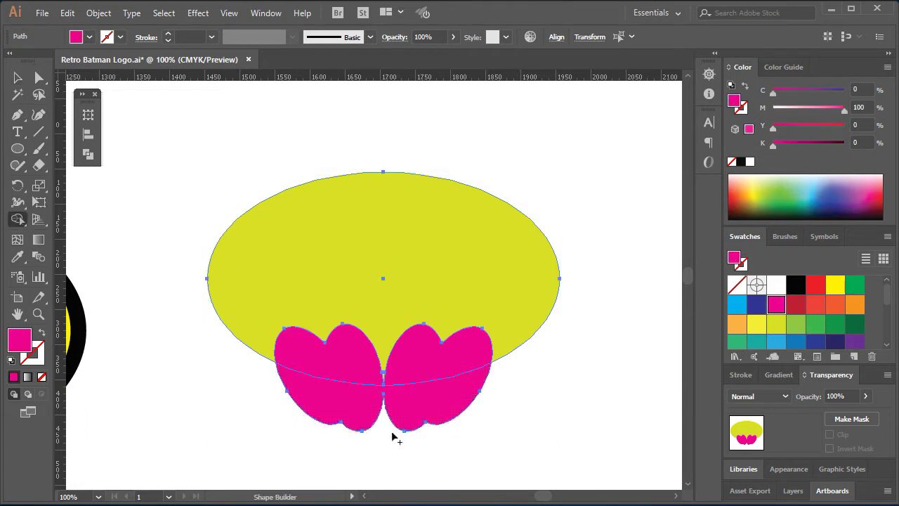
pyautogui.press('v')
pyautogui.click(552, 431)
pyautogui.click(454, 406)
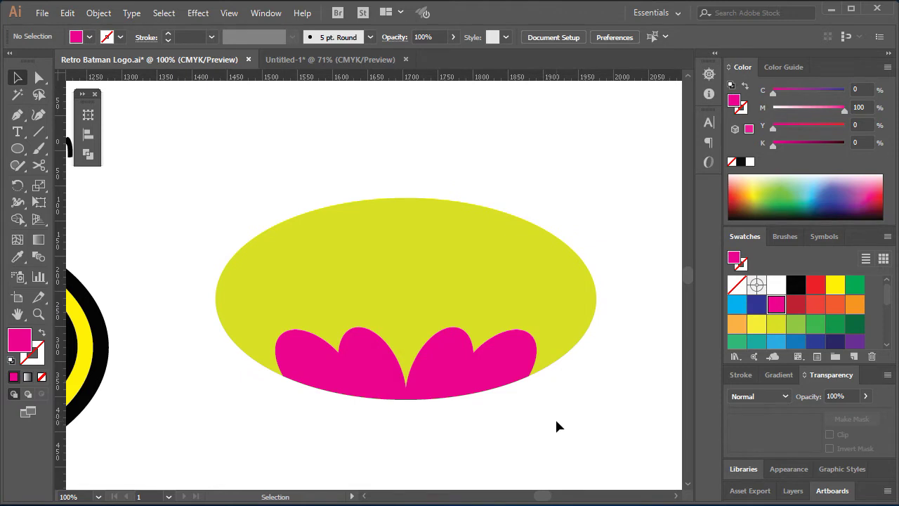
pyautogui.click(482, 363)
pyautogui.click(537, 437)
pyautogui.press('space')
pyautogui.moveTo(513, 423); pyautogui.dragTo(521, 411)
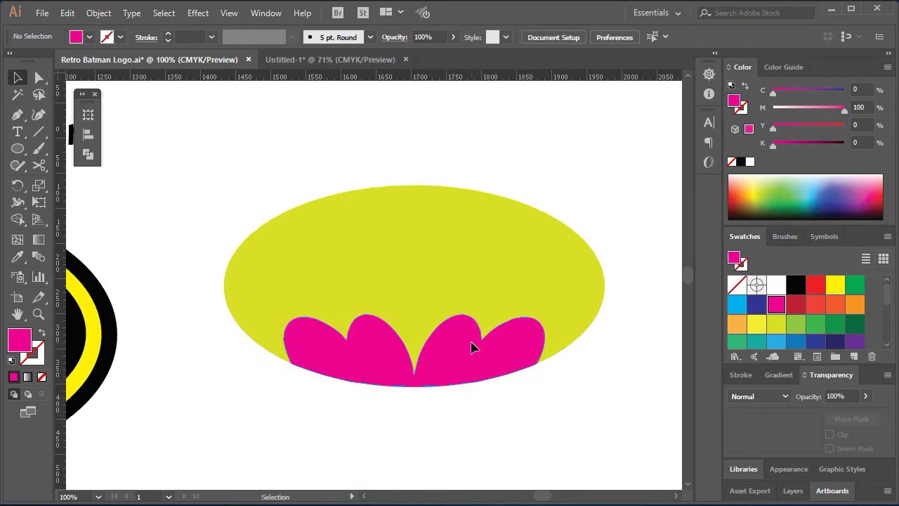
pyautogui.click(482, 377)
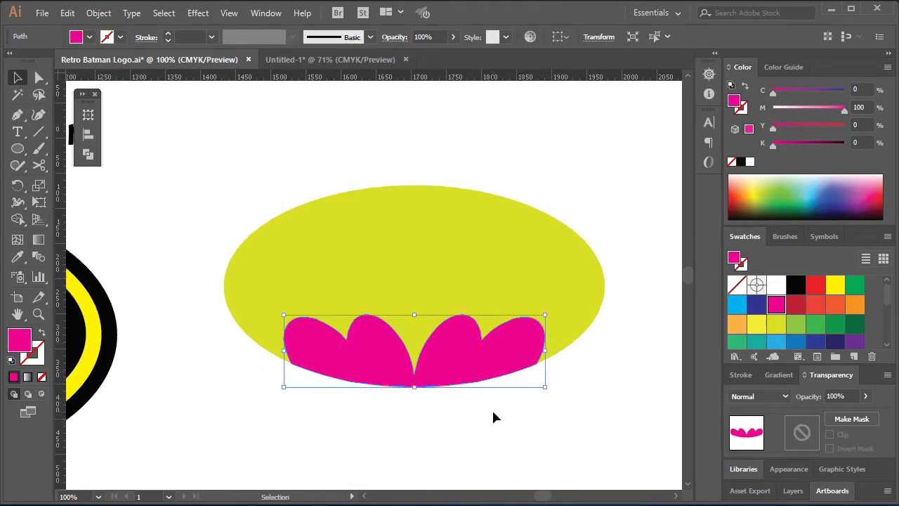
pyautogui.keyDown('shift'); pyautogui.click(425, 233); pyautogui.keyUp('shift')
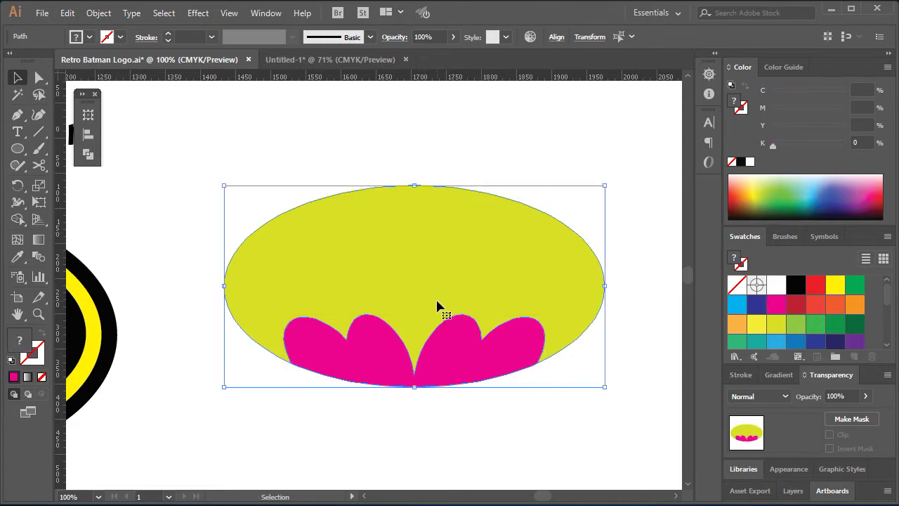
# Subtract the pink shape from the ellipse with Pathfinder Minus Front
pyautogui.click(88, 154)
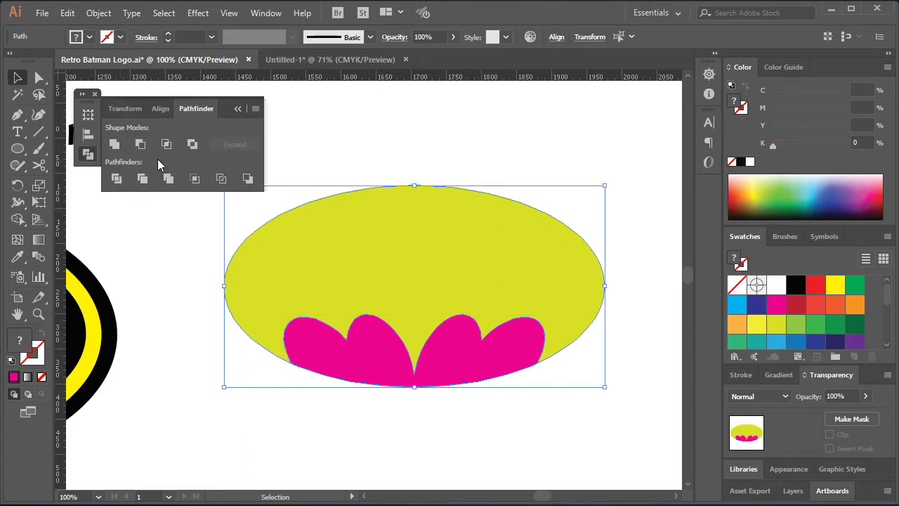
pyautogui.click(141, 144)
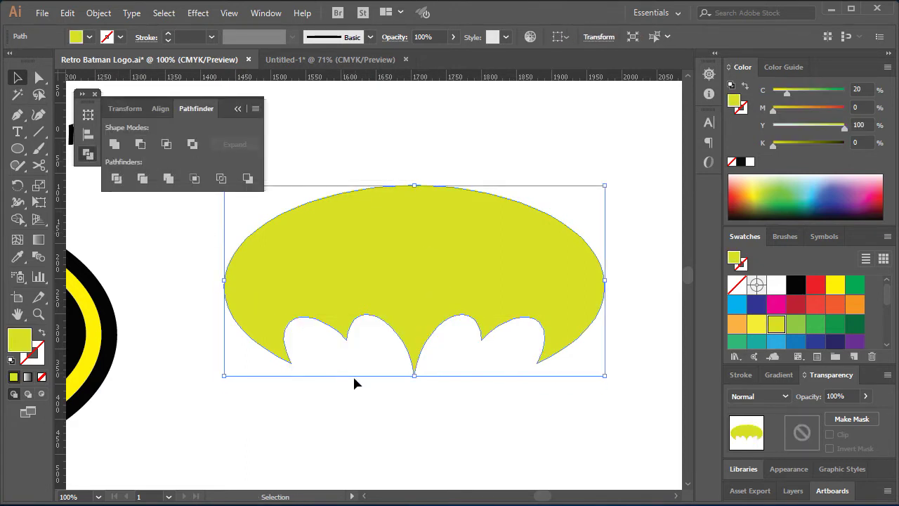
pyautogui.click(427, 406)
pyautogui.click(440, 263)
pyautogui.click(445, 419)
pyautogui.moveTo(446, 424); pyautogui.dragTo(473, 427)
# Undo and reapply Minus Front, then check the resulting scalloped bat shape
pyautogui.hotkey('ctrl', 'z')
pyautogui.hotkey('ctrl', 'z')
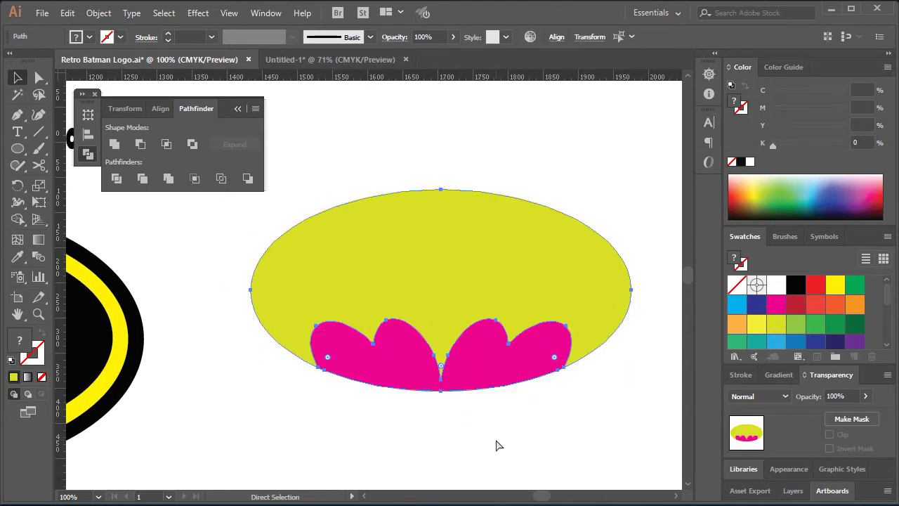
pyautogui.keyDown('shift'); pyautogui.click(470, 281); pyautogui.keyUp('shift')
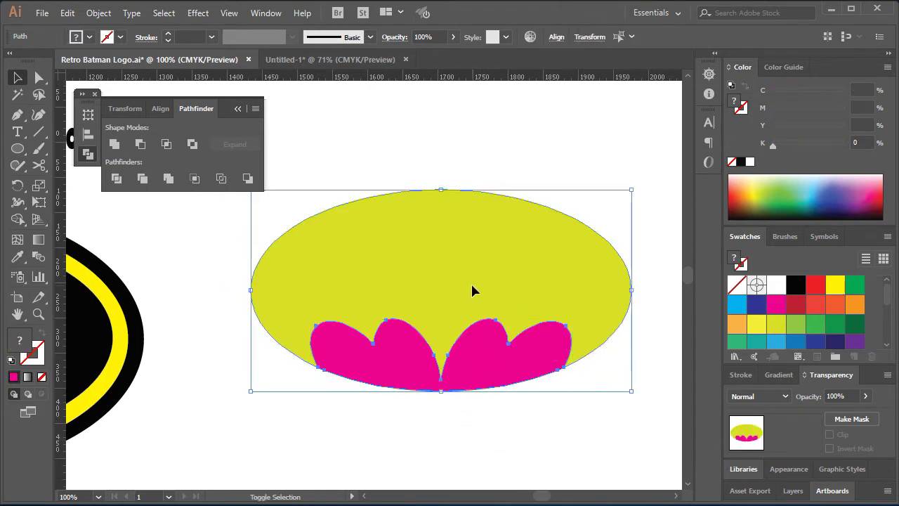
pyautogui.click(140, 144)
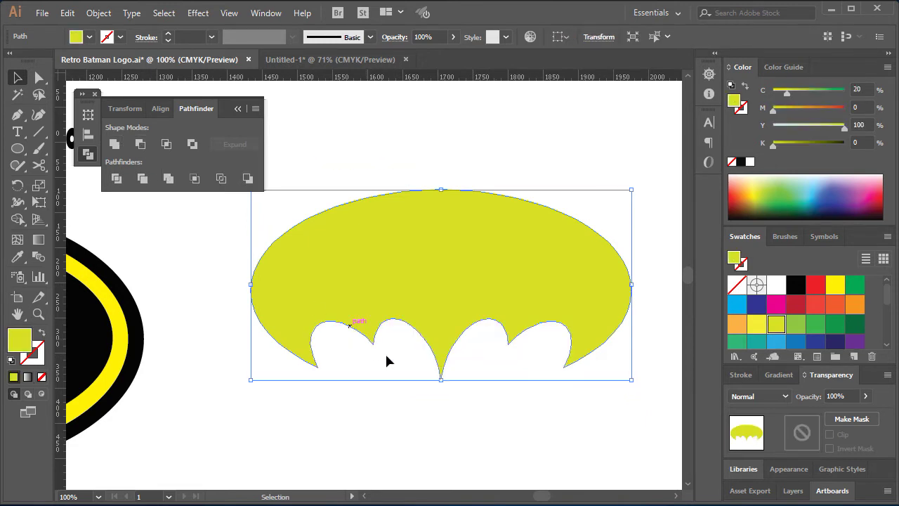
pyautogui.click(443, 424)
pyautogui.click(488, 285)
pyautogui.click(496, 457)
pyautogui.moveTo(537, 431); pyautogui.dragTo(517, 432)
pyautogui.click(479, 273)
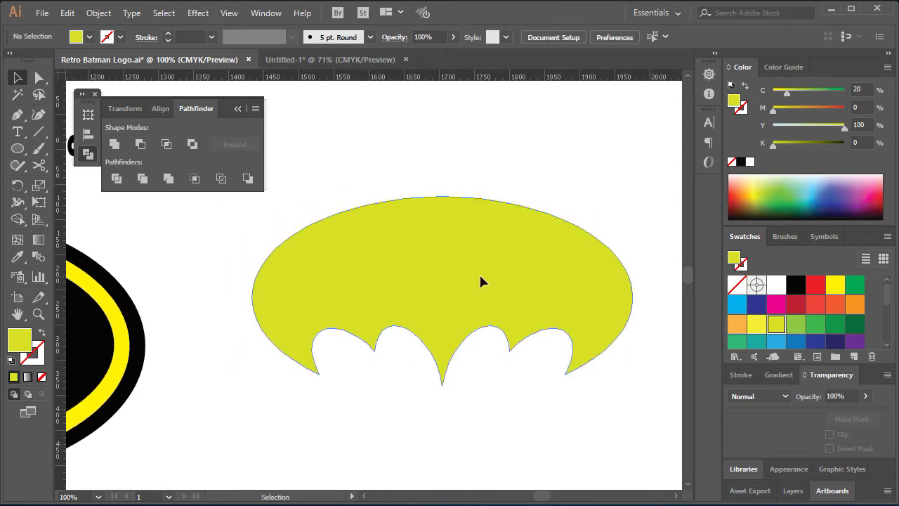
pyautogui.click(487, 429)
pyautogui.click(476, 318)
pyautogui.click(503, 452)
# Draw a small circle near the bat's top and fill it magenta
pyautogui.moveTo(511, 437); pyautogui.dragTo(512, 447)
pyautogui.press('l')
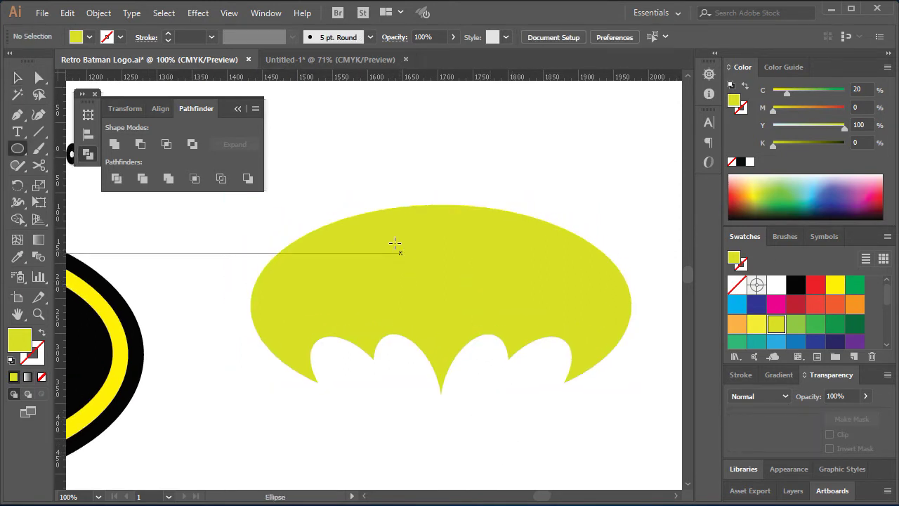
pyautogui.moveTo(409, 236); pyautogui.dragTo(434, 245)
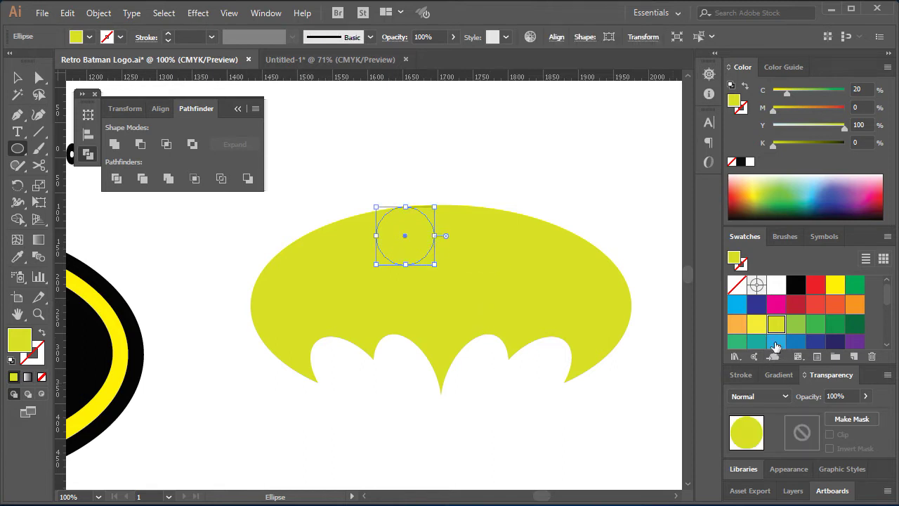
pyautogui.press('v')
pyautogui.click(777, 307)
pyautogui.click(502, 420)
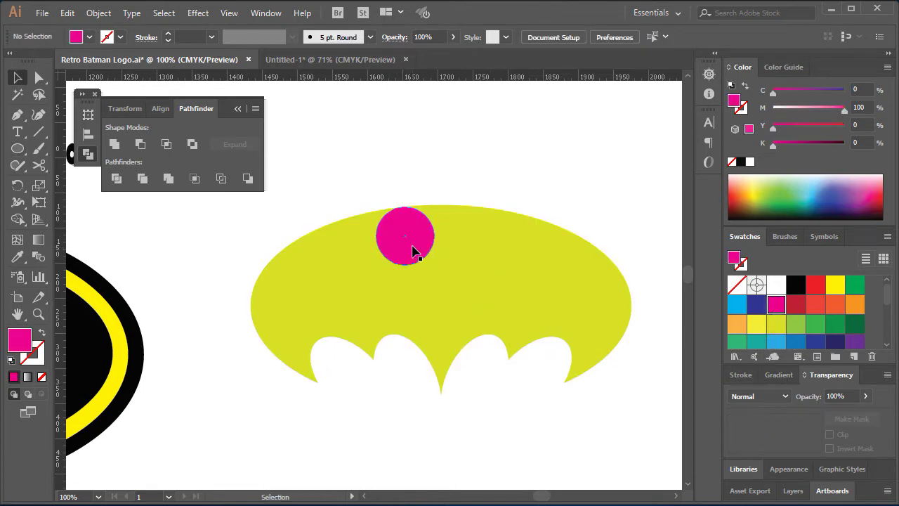
# Resize the magenta circle to about 82.8 px and drag a copy to the right
pyautogui.click(413, 251)
pyautogui.moveTo(434, 264); pyautogui.dragTo(435, 265)
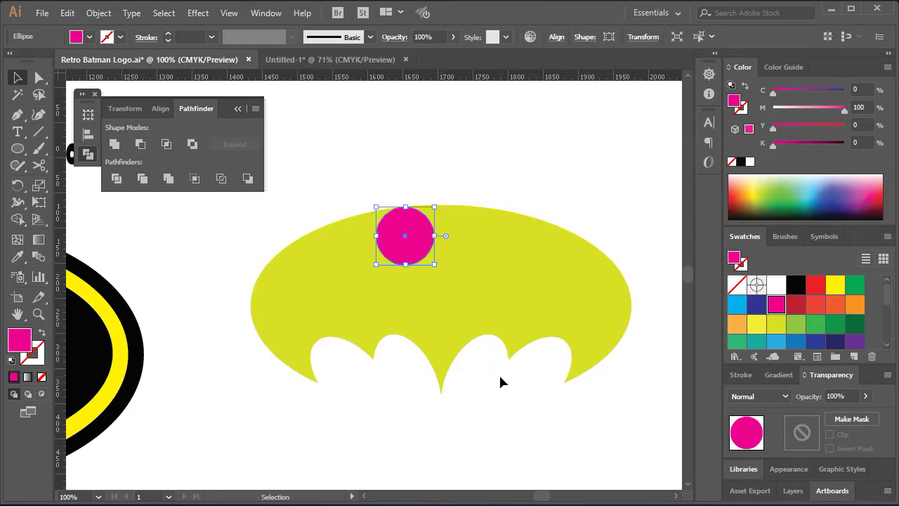
pyautogui.click(501, 383)
pyautogui.moveTo(420, 248)
pyautogui.mouseDown()
pyautogui.moveTo(512, 248)
pyautogui.moveTo(495, 246)
pyautogui.mouseUp()
# Position the two magenta circles side by side, nudging the right one level
pyautogui.moveTo(432, 210); pyautogui.dragTo(410, 212)
pyautogui.moveTo(520, 212)
pyautogui.mouseDown()
pyautogui.moveTo(545, 219)
pyautogui.moveTo(532, 215)
pyautogui.mouseUp()
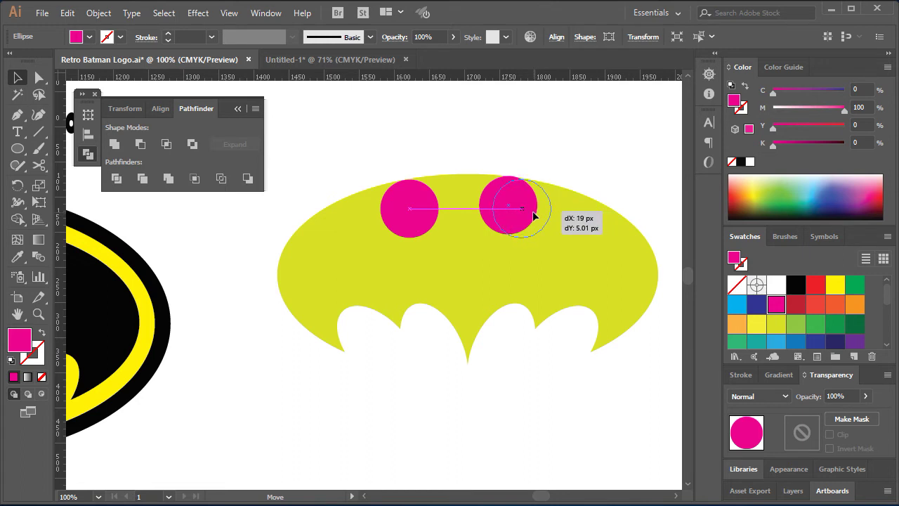
pyautogui.moveTo(532, 215); pyautogui.dragTo(511, 219)
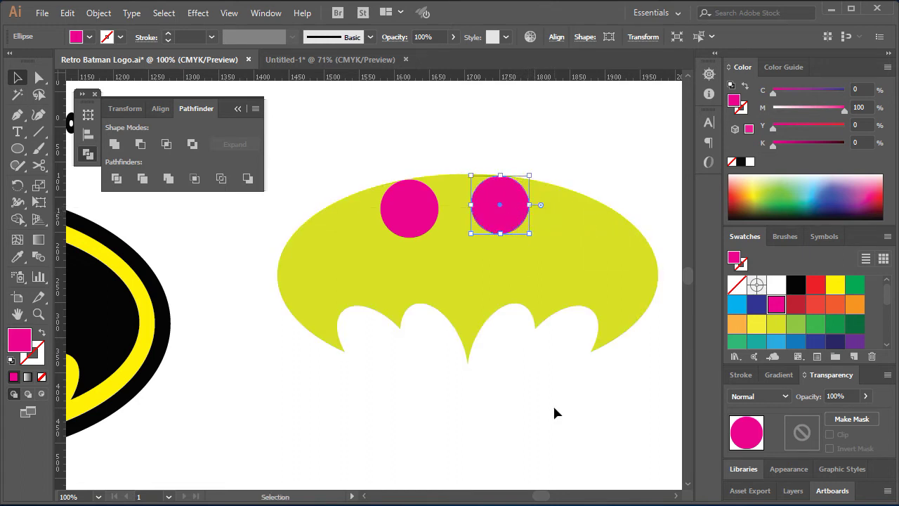
pyautogui.press('Right')
pyautogui.press('Right')
pyautogui.press('Right')
pyautogui.press('Right')
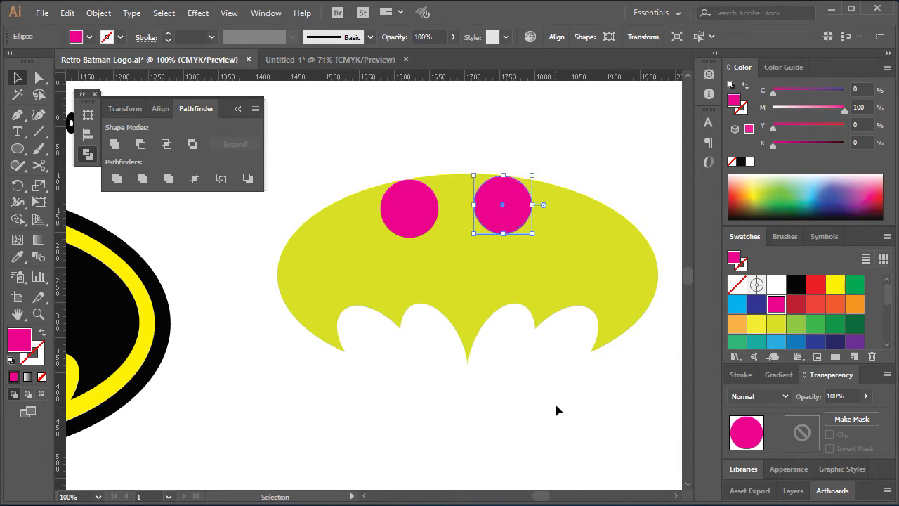
pyautogui.press('Left')
pyautogui.press('Left')
pyautogui.press('Up')
pyautogui.press('Down')
# Group the two circles and center them horizontally on the bat as key object
pyautogui.keyDown('shift'); pyautogui.click(409, 208); pyautogui.keyUp('shift')
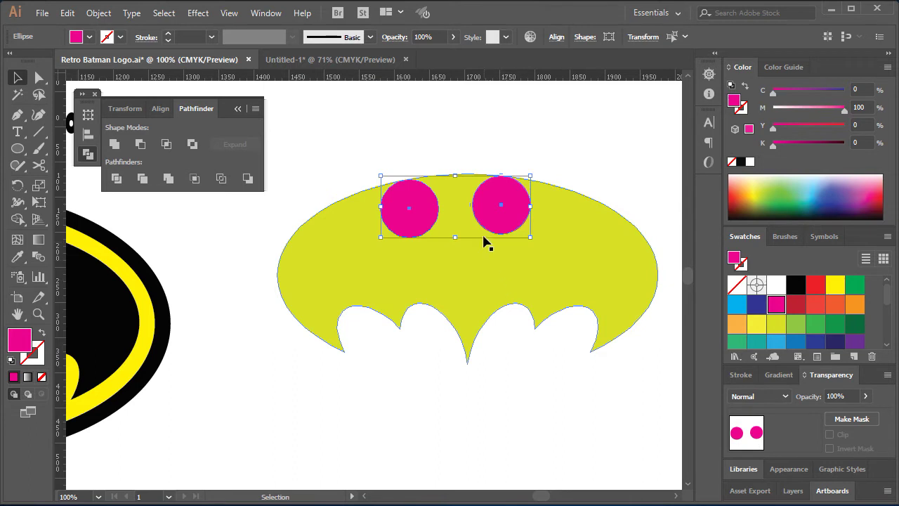
pyautogui.rightClick(486, 244)
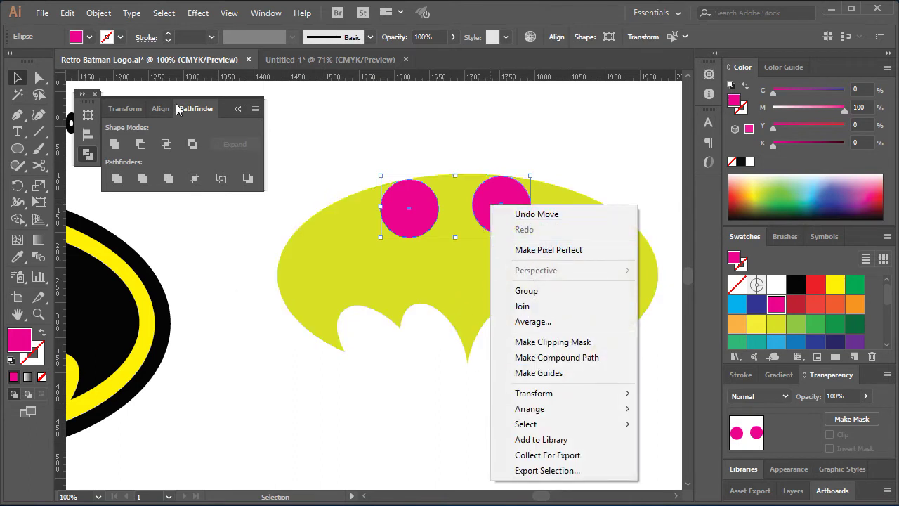
pyautogui.click(161, 108)
pyautogui.rightClick(486, 205)
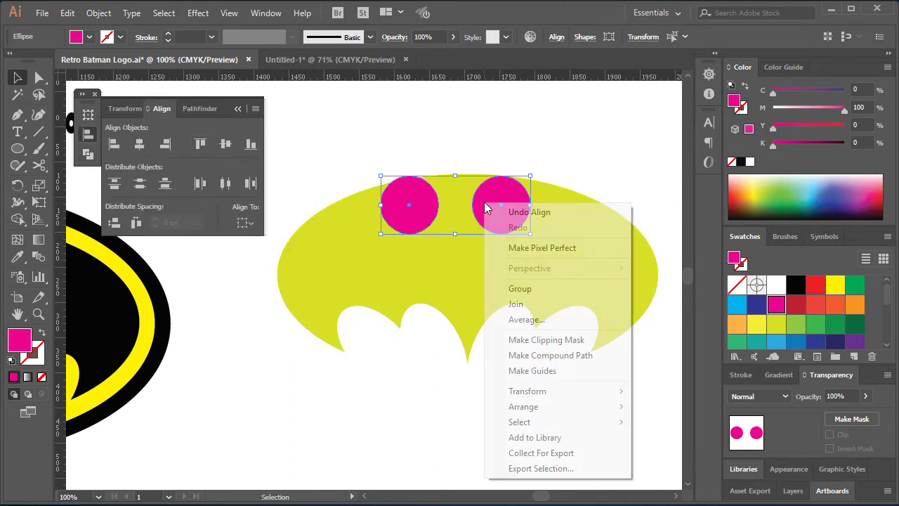
pyautogui.click(533, 291)
pyautogui.keyDown('shift'); pyautogui.click(500, 278); pyautogui.keyUp('shift')
pyautogui.click(499, 277)
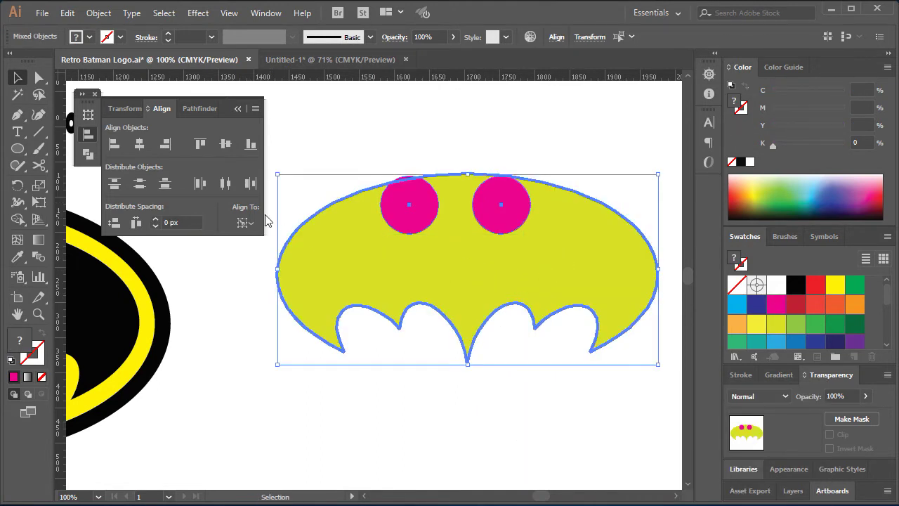
pyautogui.click(139, 143)
pyautogui.click(517, 407)
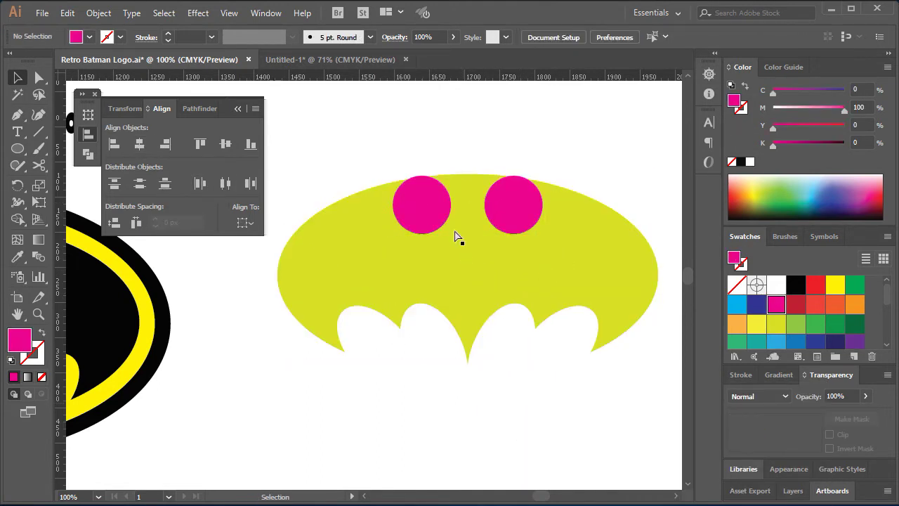
# Lower the left circle a few pixels in Outline view so its top meets the bat edge
pyautogui.hotkey('ctrl', '+')
pyautogui.hotkey('ctrl', '+')
pyautogui.hotkey('ctrl', '+')
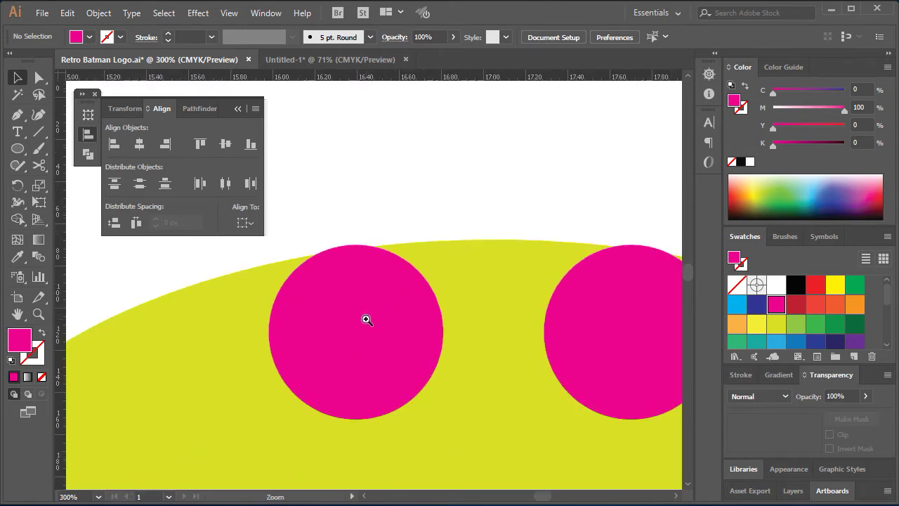
pyautogui.hotkey('ctrl', 'y')
pyautogui.hotkey('ctrl', '+')
pyautogui.hotkey('ctrl', '+')
pyautogui.hotkey('ctrl', '+')
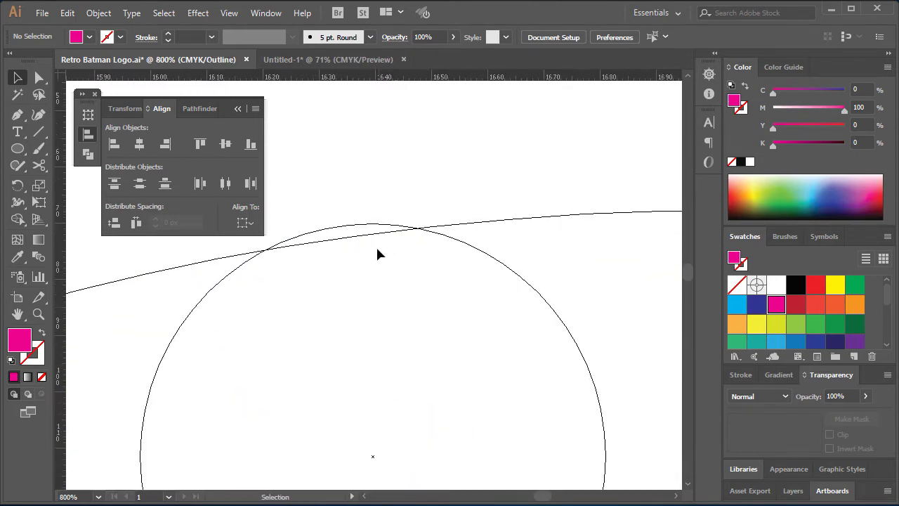
pyautogui.moveTo(358, 232); pyautogui.dragTo(357, 240)
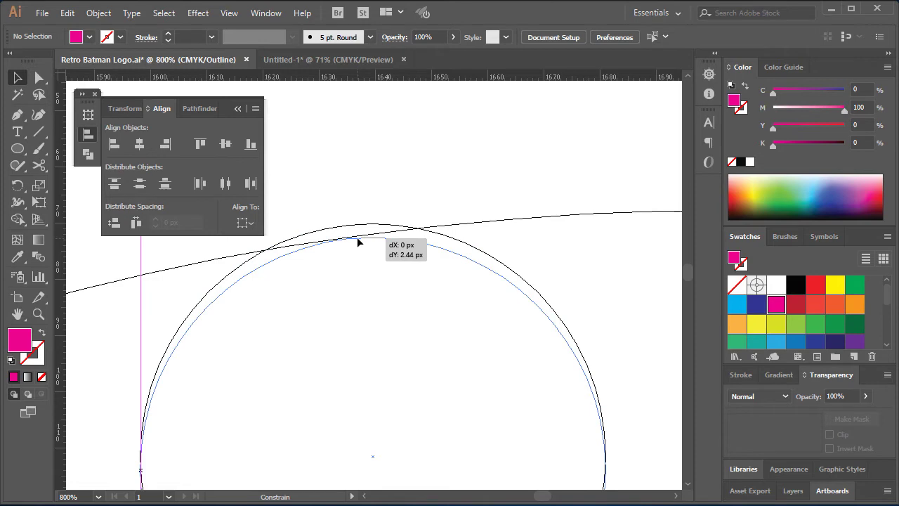
pyautogui.moveTo(357, 239); pyautogui.dragTo(357, 238)
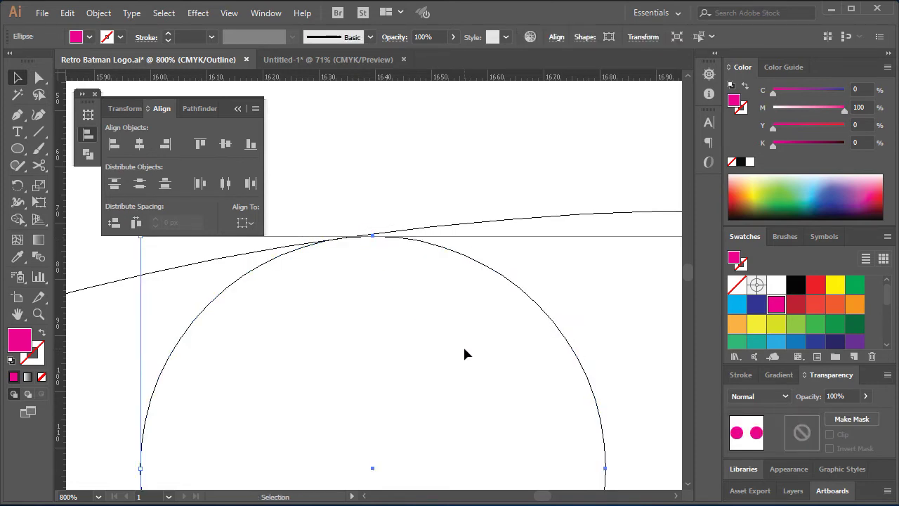
pyautogui.hotkey('ctrl', '-')
pyautogui.hotkey('ctrl', '-')
pyautogui.hotkey('ctrl', '-')
pyautogui.hotkey('ctrl', '-')
pyautogui.hotkey('ctrl', '-')
pyautogui.hotkey('ctrl', '-')
pyautogui.hotkey('ctrl', 'y')
pyautogui.moveTo(456, 384)
pyautogui.mouseDown()
pyautogui.moveTo(566, 314)
pyautogui.moveTo(504, 337)
pyautogui.mouseUp()
# Ungroup the two magenta circles and select the left one
pyautogui.rightClick(476, 233)
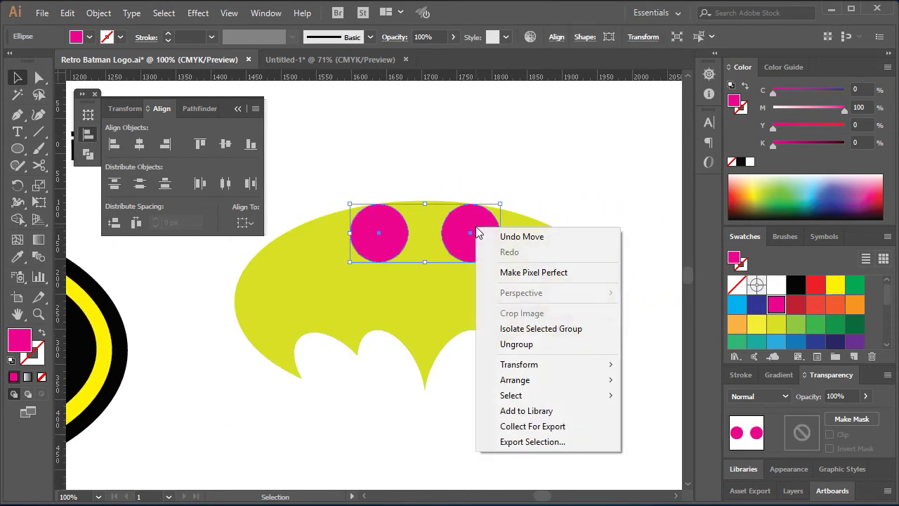
pyautogui.click(516, 345)
pyautogui.click(499, 444)
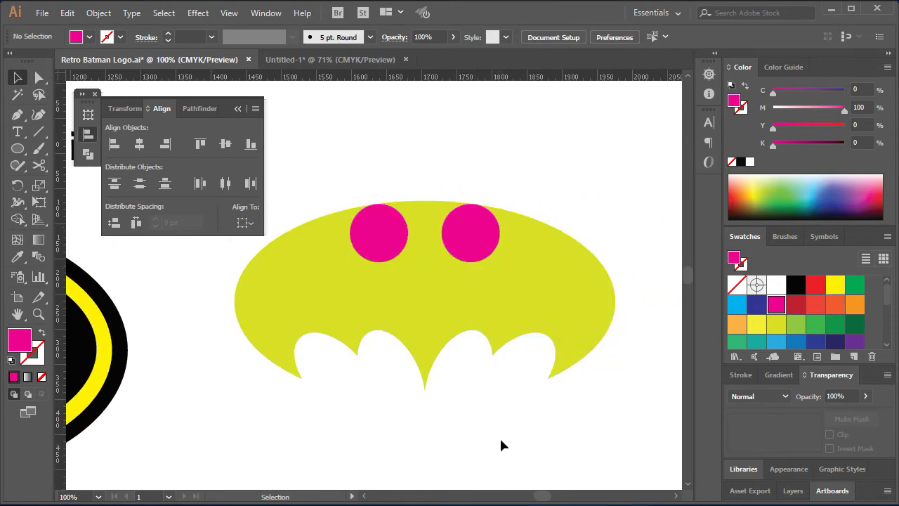
pyautogui.click(471, 235)
pyautogui.hotkey('ctrl', '+')
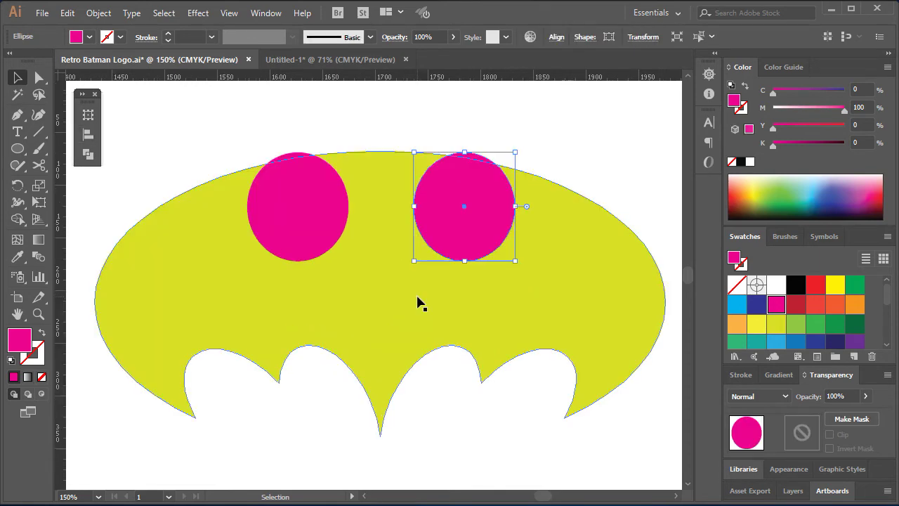
pyautogui.click(281, 225)
pyautogui.click(435, 224)
pyautogui.click(375, 259)
pyautogui.click(342, 217)
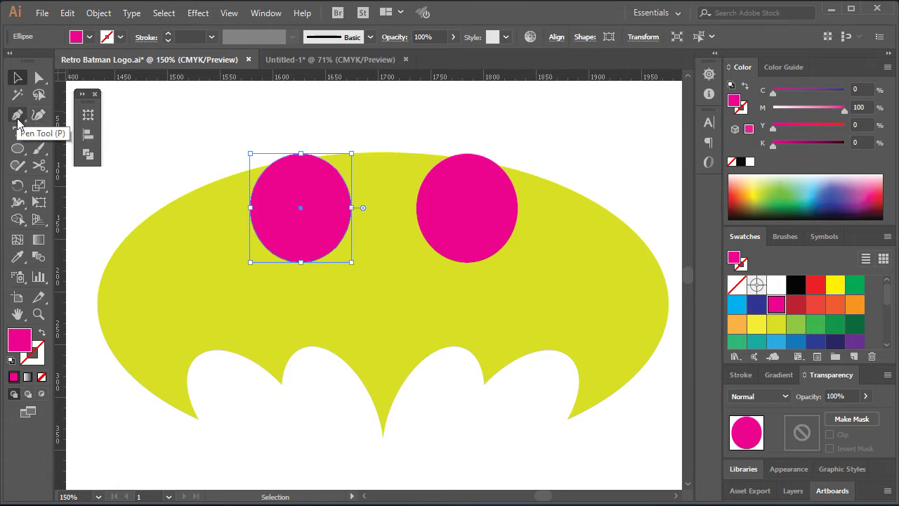
pyautogui.click(18, 116)
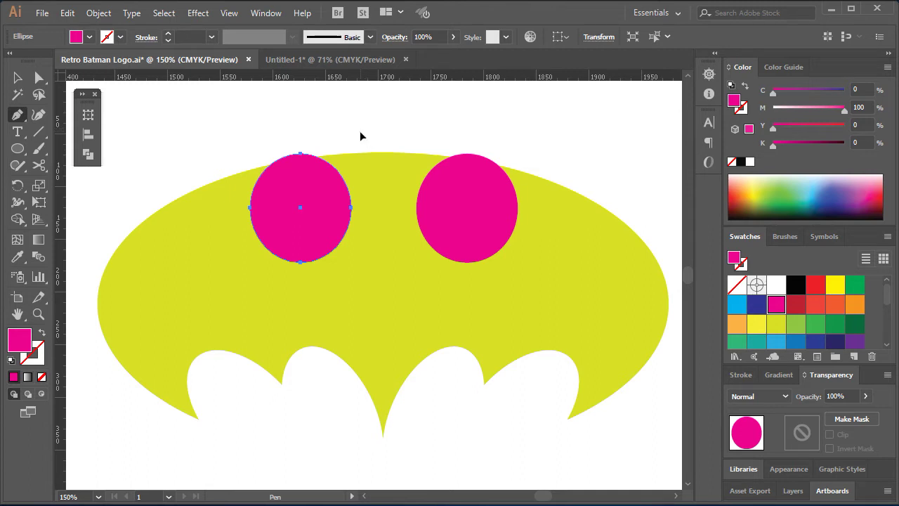
# Draw a triangular ear over the left circle and pull its left corner outward
pyautogui.moveTo(360, 132); pyautogui.dragTo(353, 216)
pyautogui.click(351, 214)
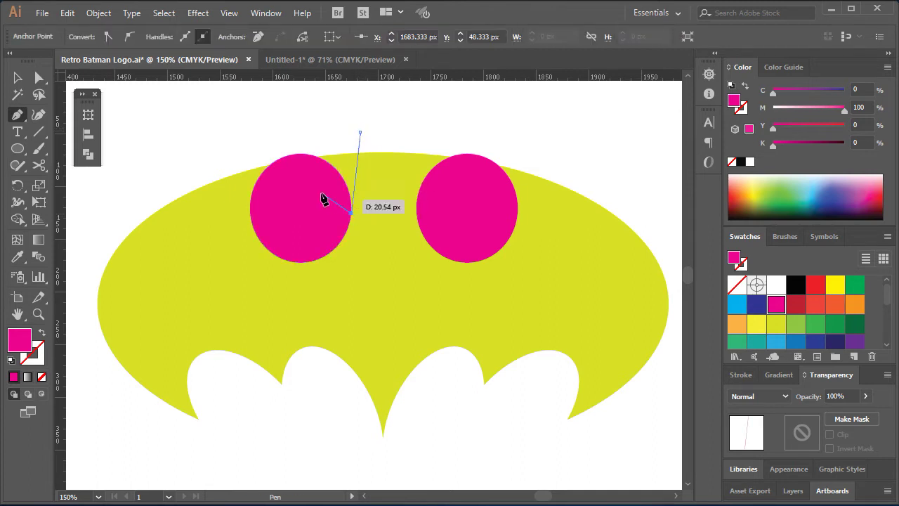
pyautogui.click(297, 172)
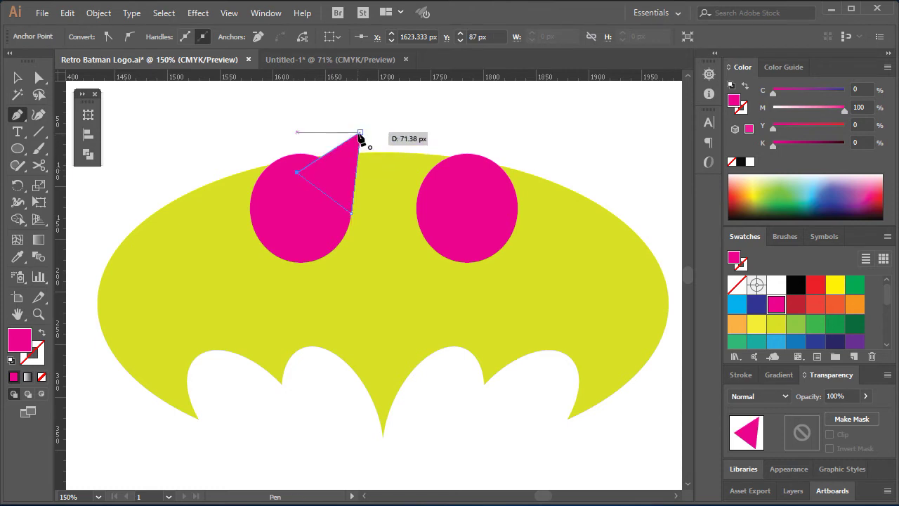
pyautogui.click(361, 133)
pyautogui.press('v')
pyautogui.click(406, 132)
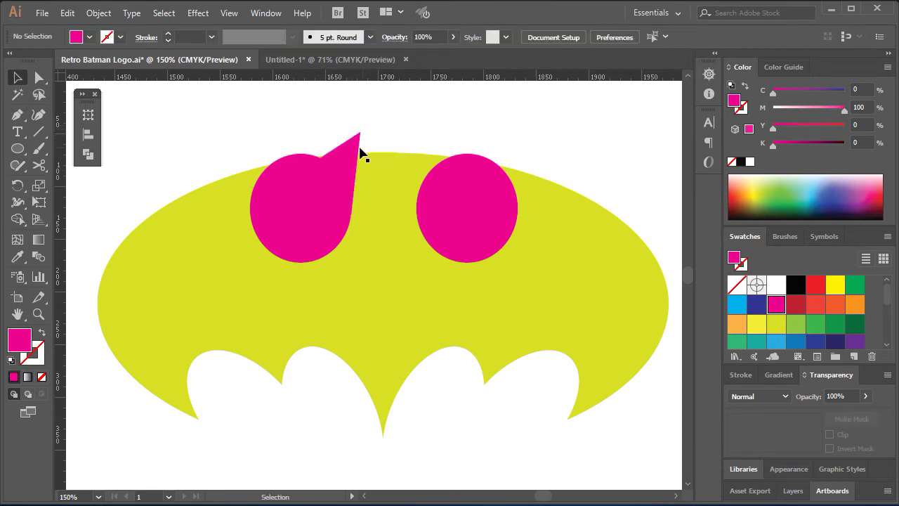
pyautogui.press('a')
pyautogui.moveTo(297, 173); pyautogui.dragTo(288, 166)
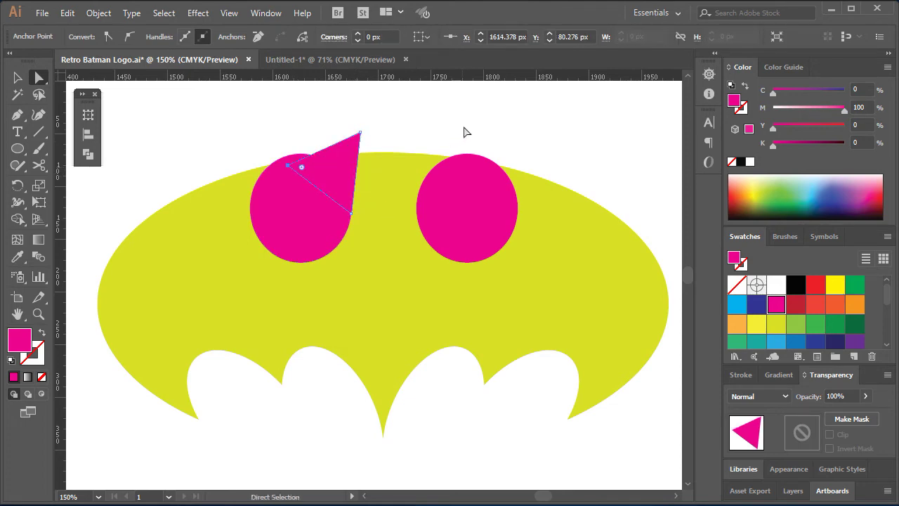
pyautogui.click(413, 139)
pyautogui.press('v')
# Copy the ear triangle and move the pasted copy above the right circle
pyautogui.click(343, 161)
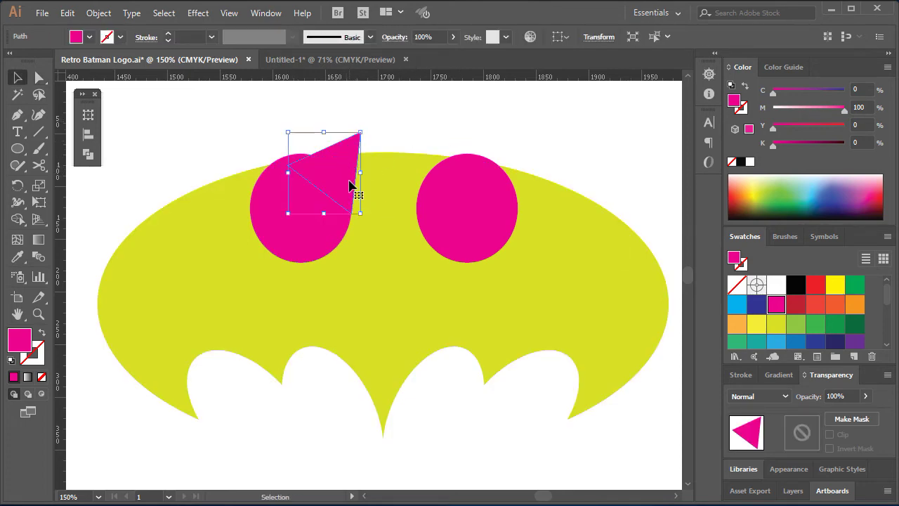
pyautogui.click(67, 13)
pyautogui.click(98, 109)
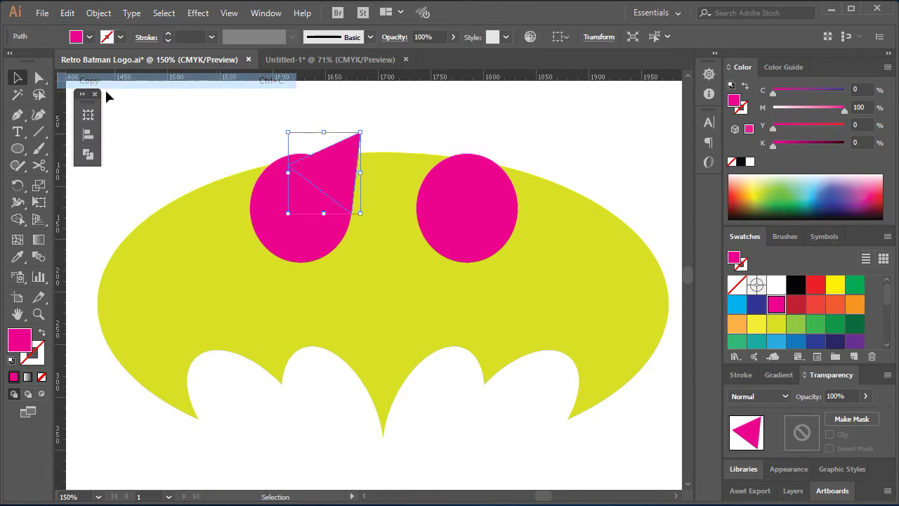
pyautogui.click(69, 14)
pyautogui.click(104, 99)
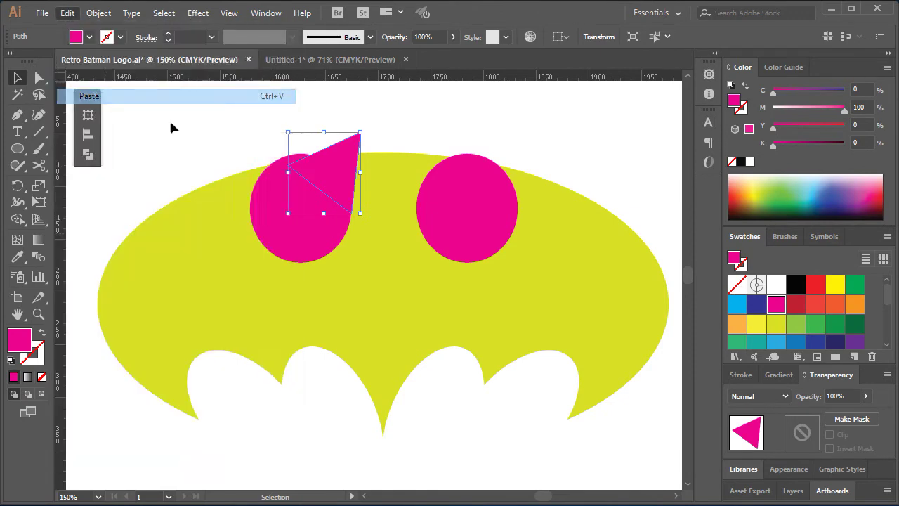
pyautogui.moveTo(386, 284); pyautogui.dragTo(430, 144)
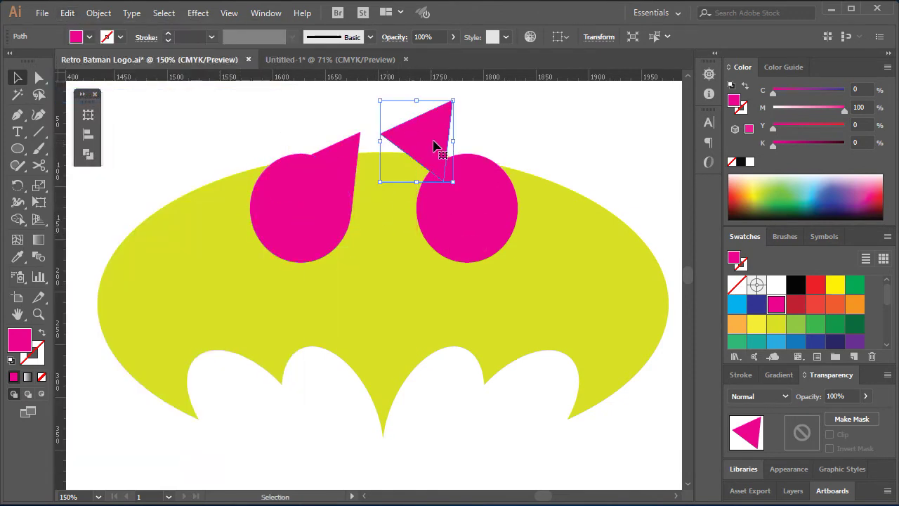
# Top-align the two ear triangles using the left one as key object
pyautogui.keyDown('shift'); pyautogui.click(348, 149); pyautogui.keyUp('shift')
pyautogui.click(353, 152)
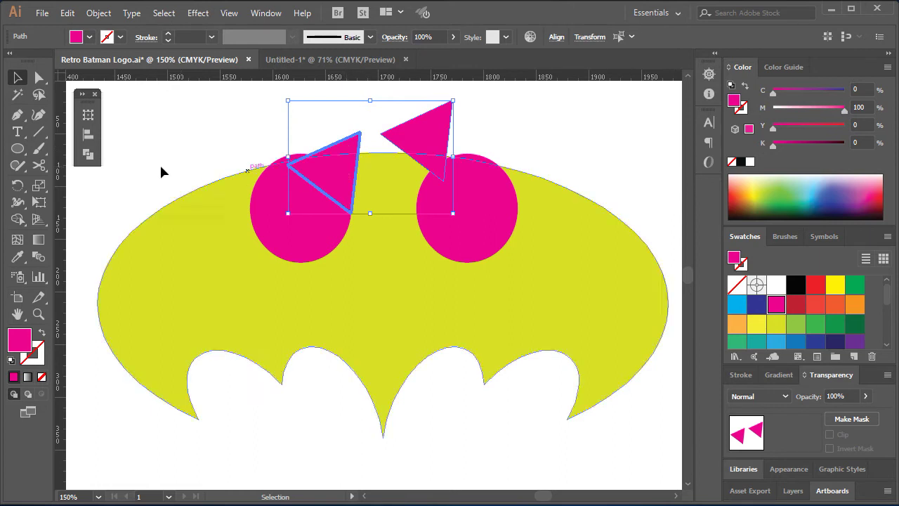
pyautogui.click(88, 134)
pyautogui.click(199, 149)
pyautogui.click(385, 150)
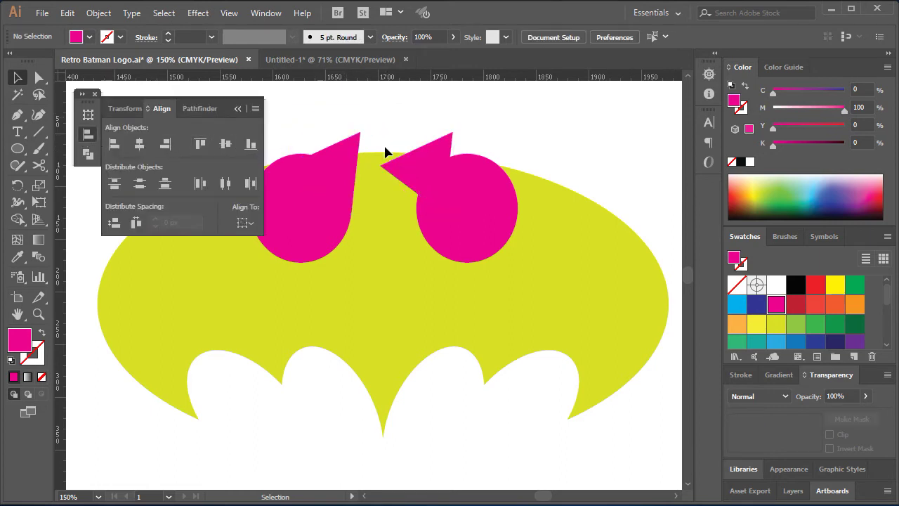
pyautogui.rightClick(415, 153)
pyautogui.moveTo(458, 356)
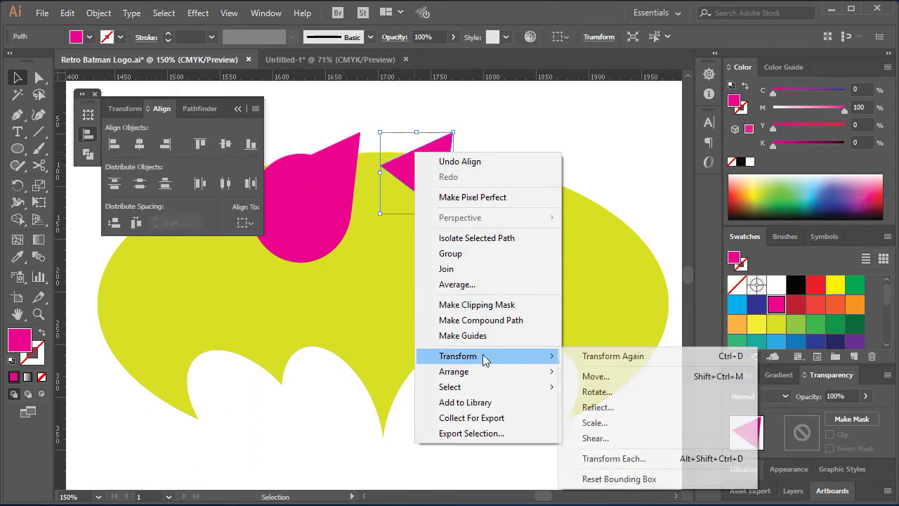
# Reflect the right ear triangle horizontally and bring its lower corner into view
pyautogui.click(604, 407)
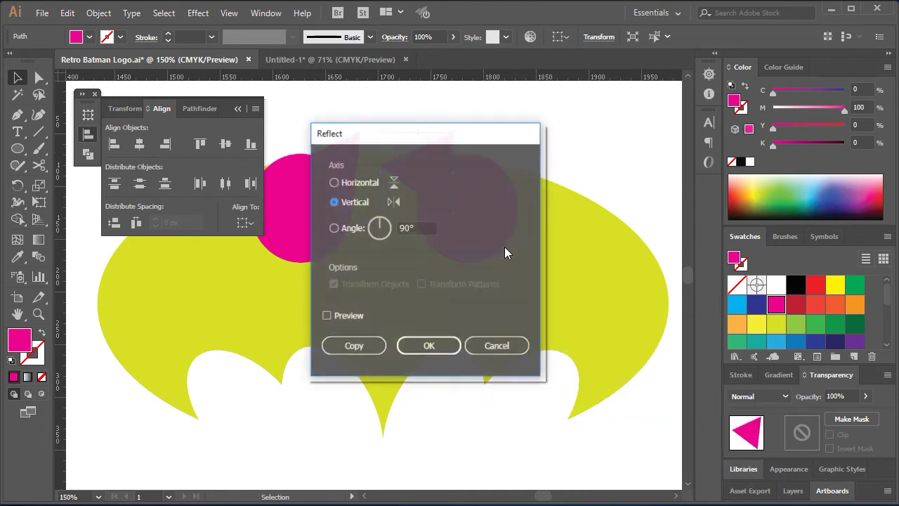
pyautogui.click(429, 346)
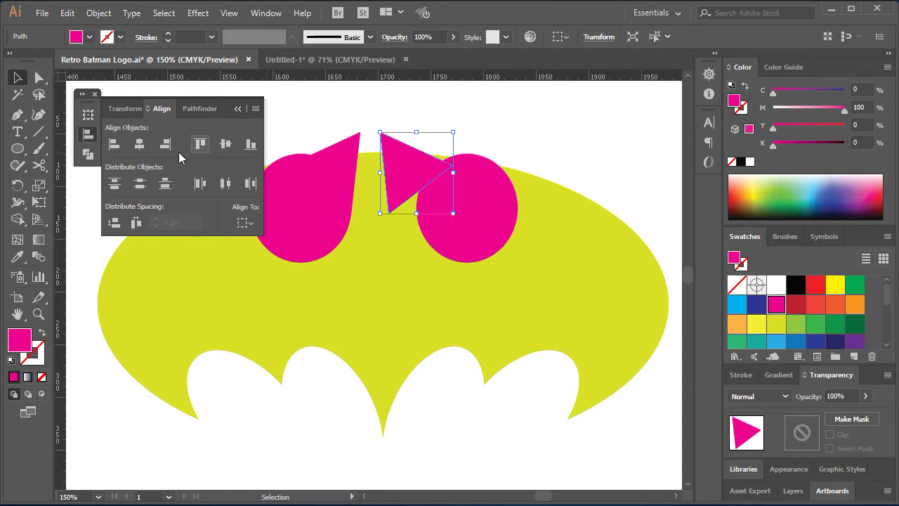
pyautogui.click(88, 135)
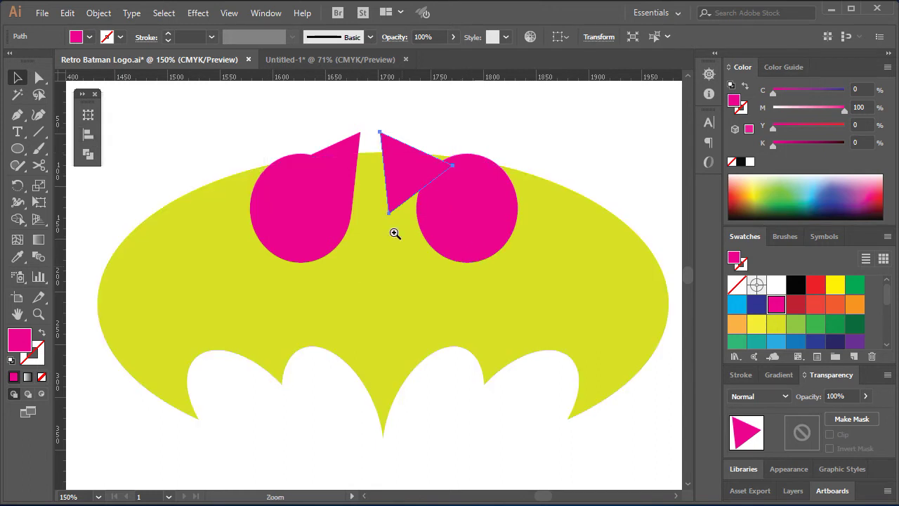
pyautogui.scroll(1, 391, 227)
pyautogui.scroll(2, 382, 463)
pyautogui.scroll(1, 383, 386)
pyautogui.moveTo(382, 387); pyautogui.dragTo(427, 351)
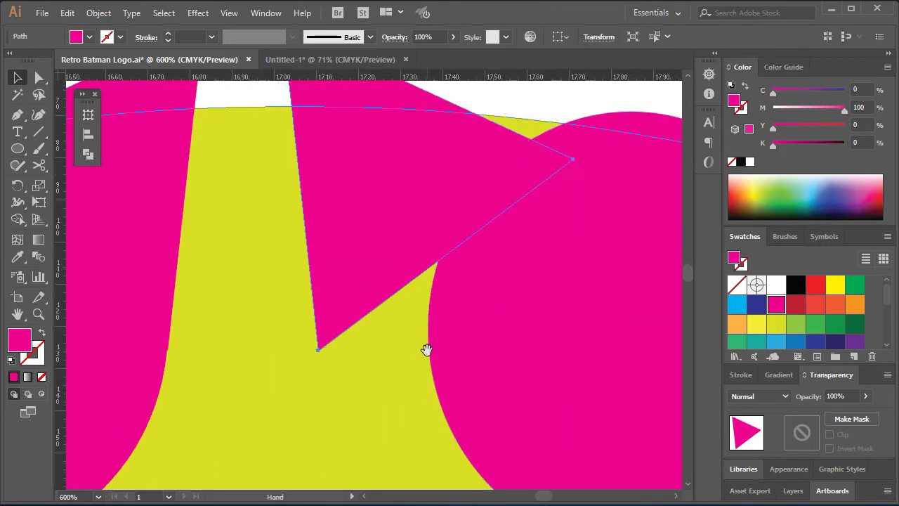
# In Outline view, shift the right triangle so its lower corner meets the circle edge
pyautogui.press('a')
pyautogui.hotkey('ctrl', 'y')
pyautogui.press('v')
pyautogui.moveTo(319, 349); pyautogui.dragTo(429, 353)
pyautogui.click(409, 411)
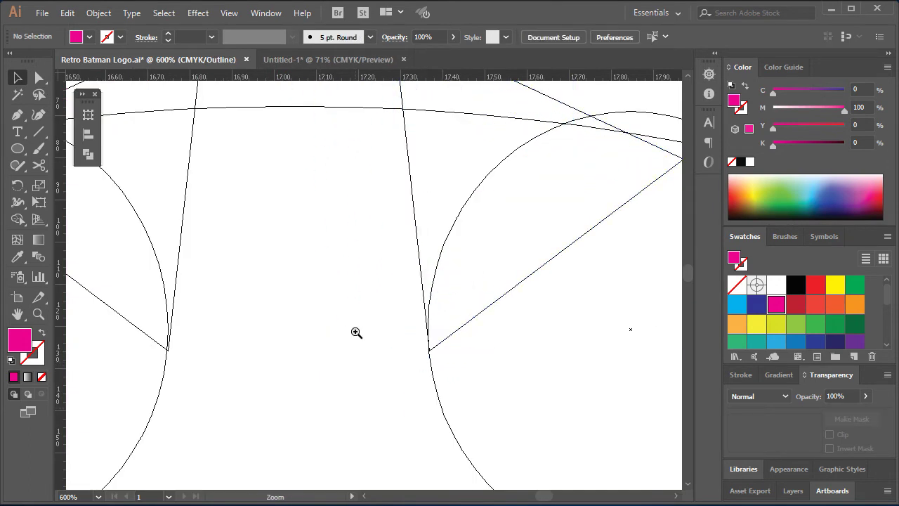
# Nudge the left triangle's corner onto its circle edge, then return to Preview at 150%
pyautogui.hotkey('ctrl', '+')
pyautogui.moveTo(251, 366); pyautogui.dragTo(365, 387)
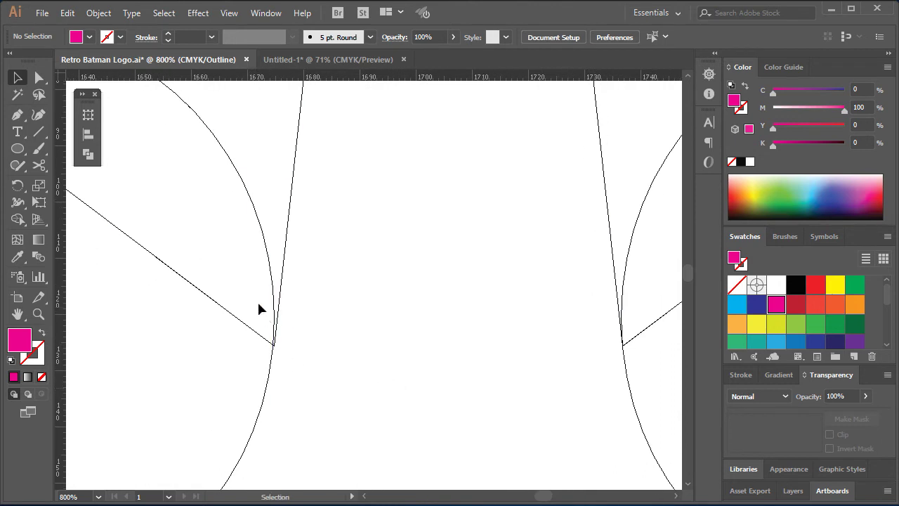
pyautogui.moveTo(281, 287); pyautogui.dragTo(277, 287)
pyautogui.click(327, 325)
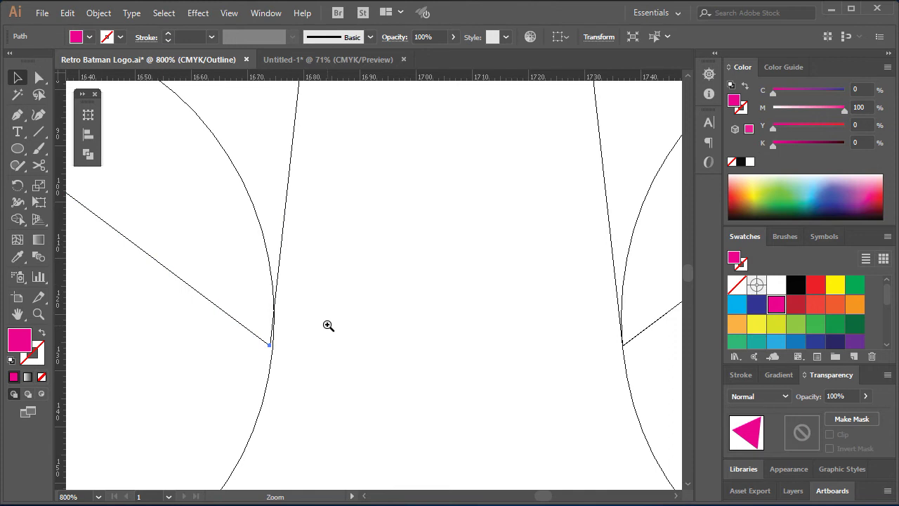
pyautogui.click(327, 325)
pyautogui.moveTo(317, 265); pyautogui.dragTo(324, 268)
pyautogui.click(441, 322)
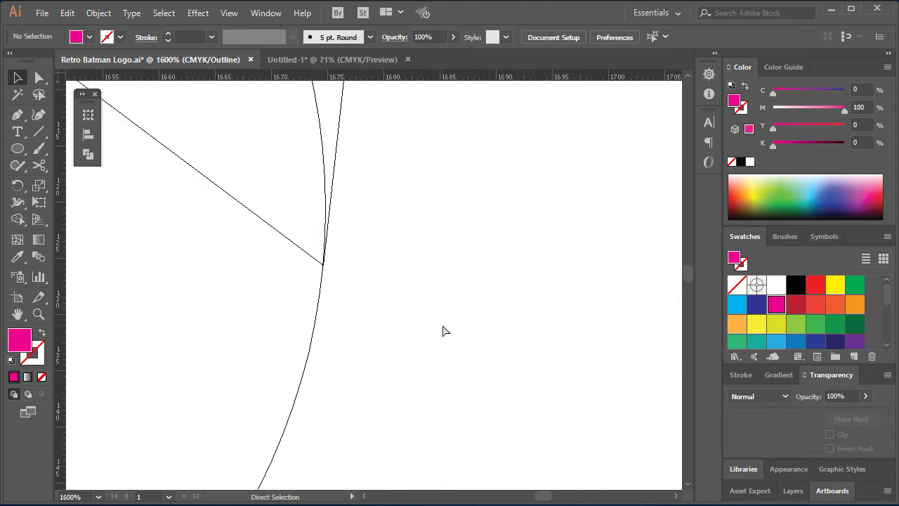
pyautogui.hotkey('ctrl', '-')
pyautogui.hotkey('ctrl', '-')
pyautogui.hotkey('ctrl', '-')
pyautogui.hotkey('ctrl', '-')
pyautogui.hotkey('ctrl', '-')
pyautogui.hotkey('ctrl', '-')
pyautogui.hotkey('ctrl', '-')
pyautogui.hotkey('ctrl', '-')
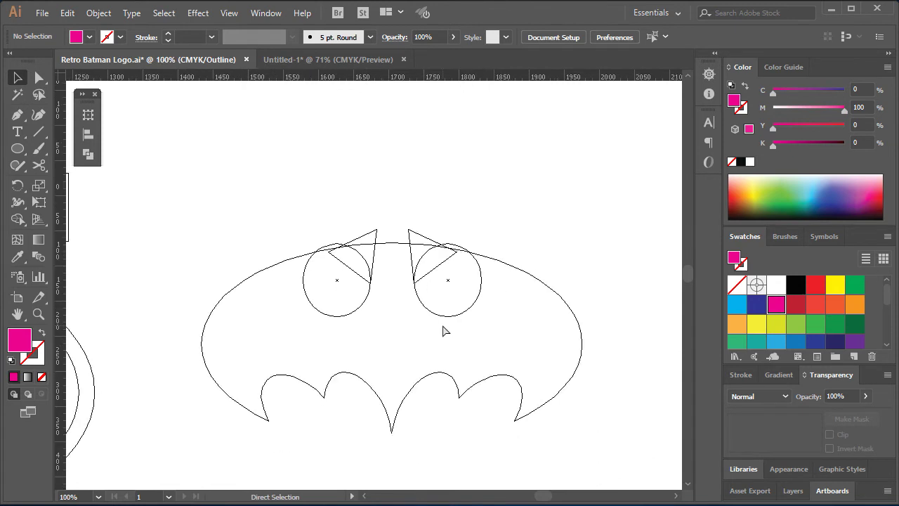
pyautogui.hotkey('ctrl', 'y')
pyautogui.press('v')
pyautogui.hotkey('ctrl', '+')
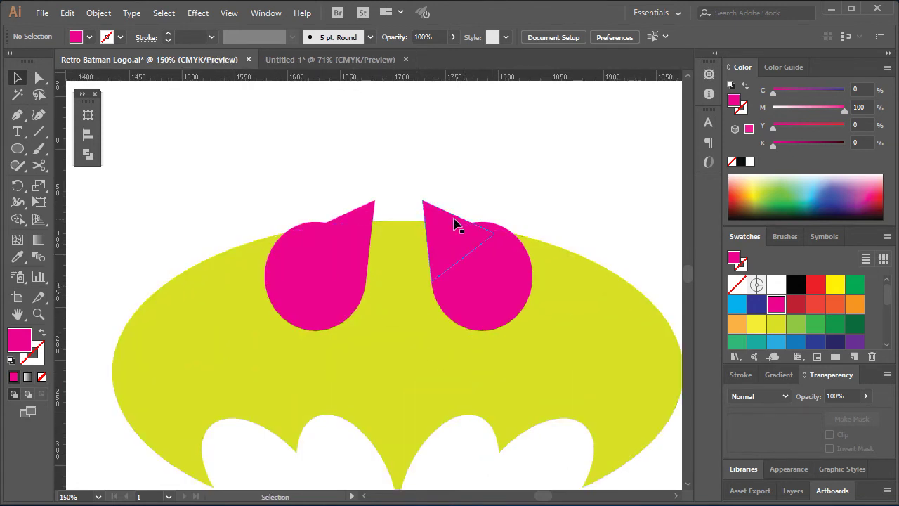
# Select both pink circles and both triangles and Unite them in Pathfinder
pyautogui.click(471, 246)
pyautogui.keyDown('shift'); pyautogui.click(506, 303); pyautogui.keyUp('shift')
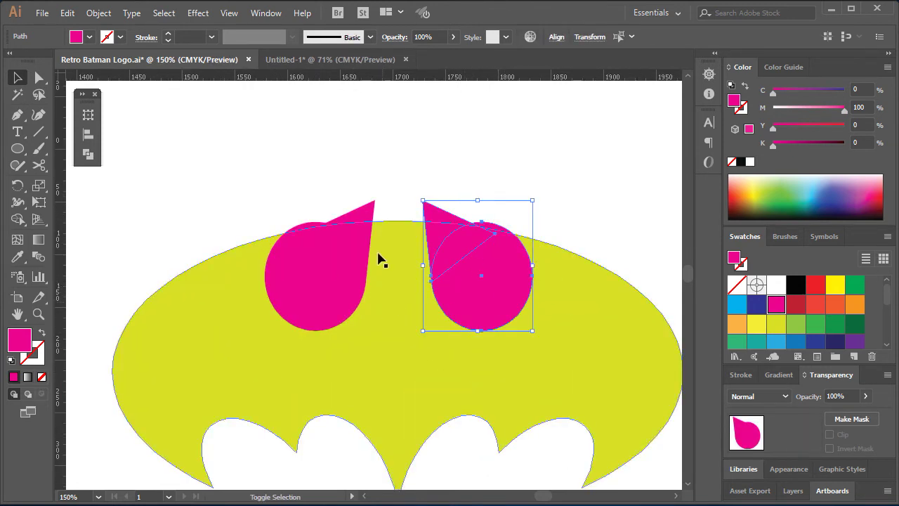
pyautogui.keyDown('shift'); pyautogui.click(363, 226); pyautogui.keyUp('shift')
pyautogui.keyDown('shift'); pyautogui.click(332, 286); pyautogui.keyUp('shift')
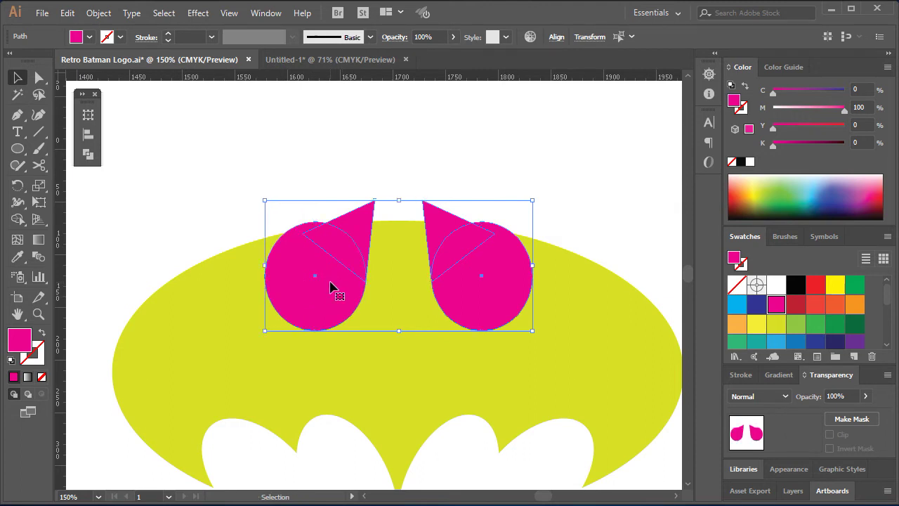
pyautogui.click(88, 154)
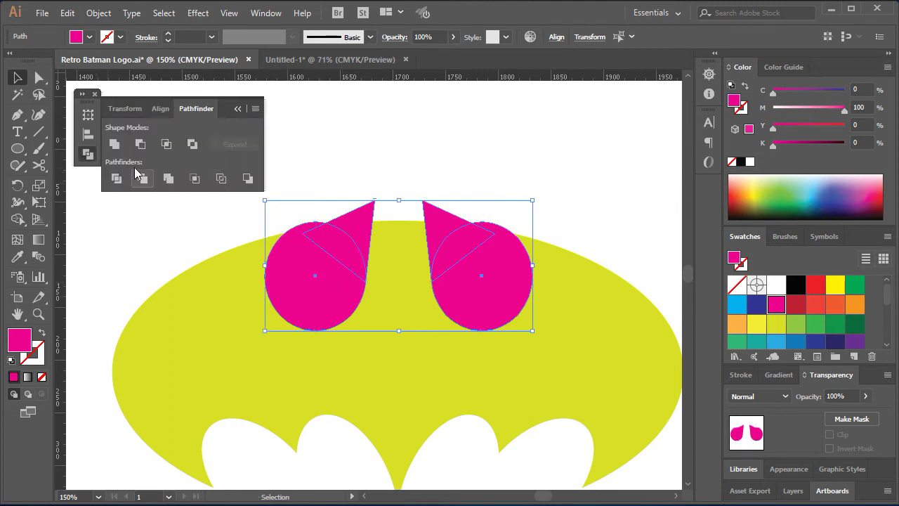
pyautogui.click(116, 144)
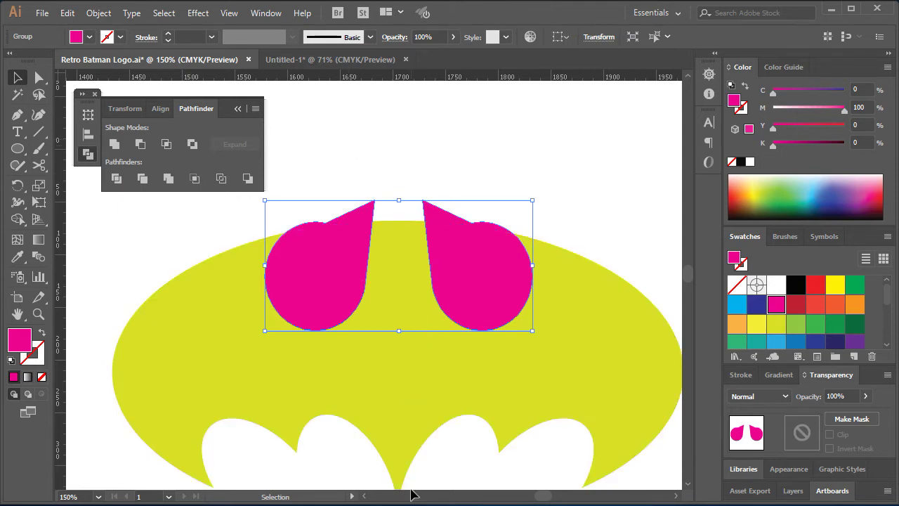
# Clear the selection and reselect the merged pink teardrop shapes
pyautogui.click(504, 158)
pyautogui.click(490, 275)
pyautogui.scroll(-2, 498, 337)
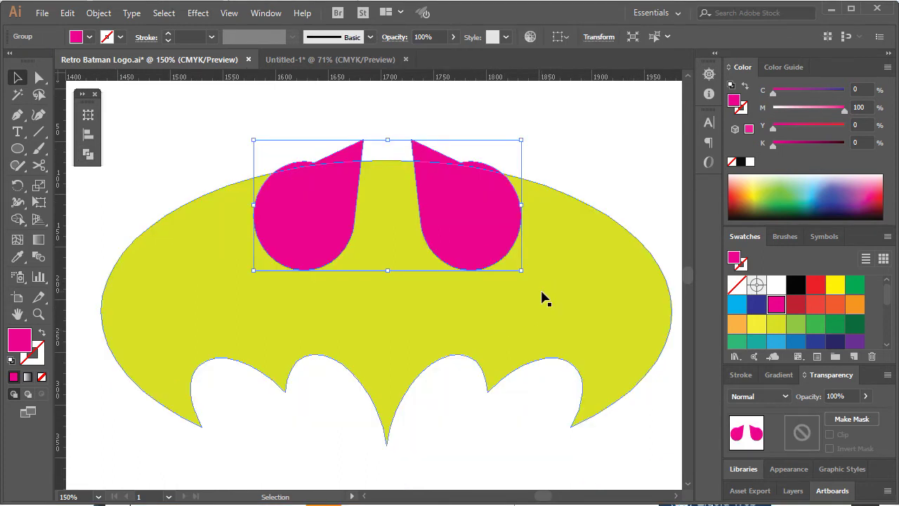
pyautogui.hotkey('ctrl', 'shift', 'a')
pyautogui.click(477, 242)
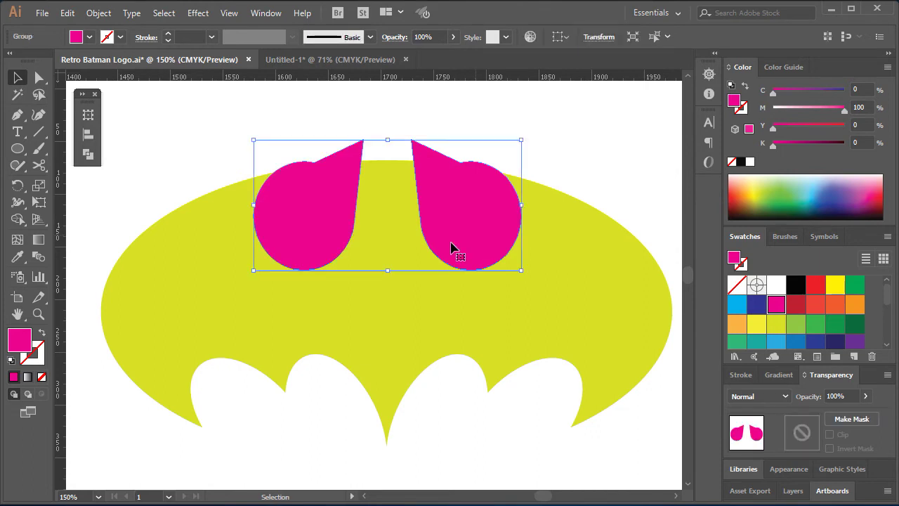
# Subtract the pink teardrops from the yellow bat with Pathfinder Minus Front
pyautogui.keyDown('shift'); pyautogui.click(473, 317); pyautogui.keyUp('shift')
pyautogui.click(88, 154)
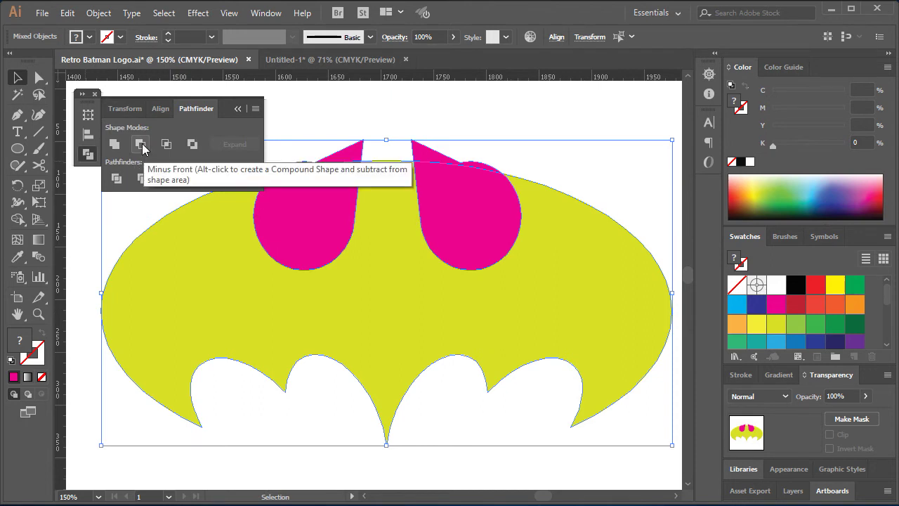
pyautogui.click(141, 144)
pyautogui.click(411, 133)
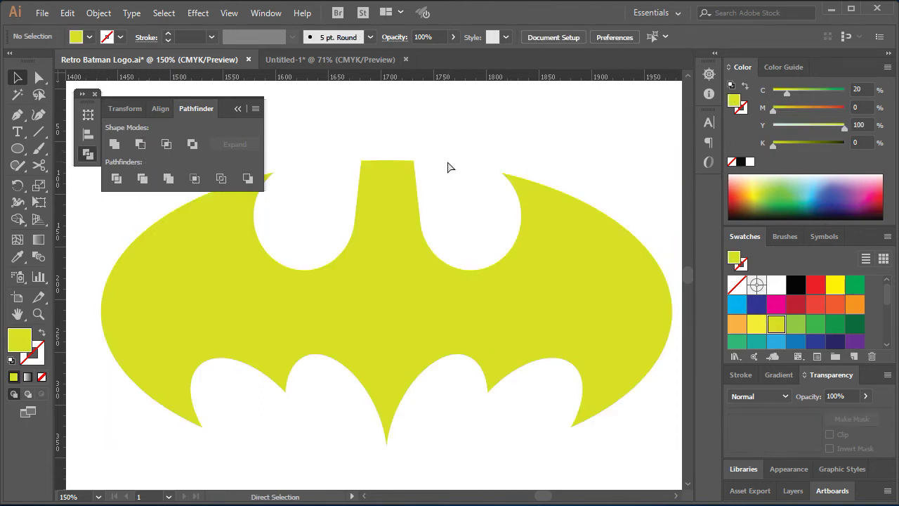
# Recentre the bat in view at 150% and close the Pathfinder panel
pyautogui.hotkey('ctrl', '-')
pyautogui.moveTo(464, 263); pyautogui.dragTo(468, 263)
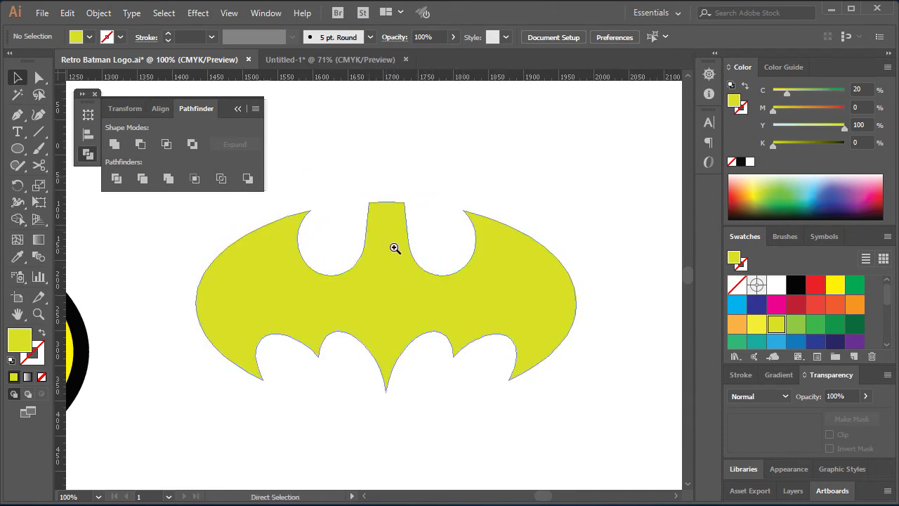
pyautogui.hotkey('ctrl', '+')
pyautogui.moveTo(407, 289)
pyautogui.mouseDown()
pyautogui.moveTo(433, 253)
pyautogui.moveTo(412, 271)
pyautogui.mouseUp()
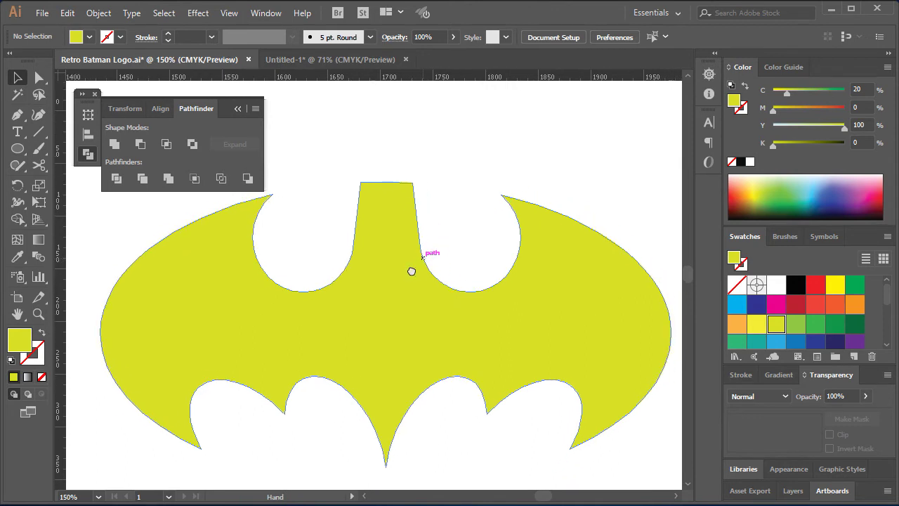
pyautogui.click(128, 173)
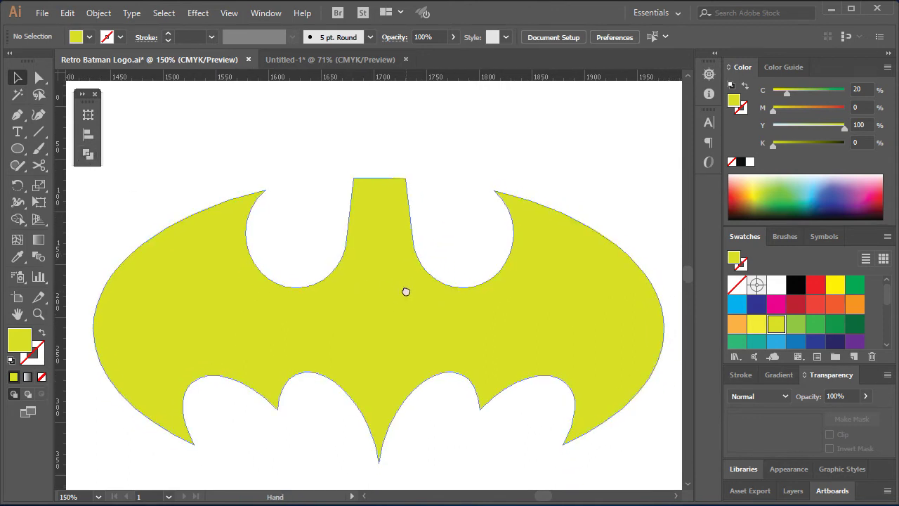
pyautogui.moveTo(405, 290); pyautogui.dragTo(395, 261)
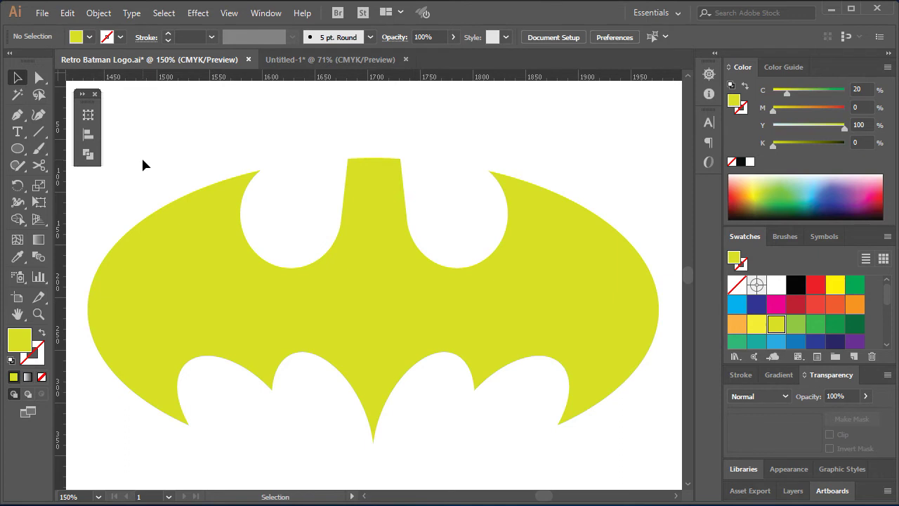
# Draw a circle below the bat's top tab, fill it magenta, and keep it selected
pyautogui.click(18, 149)
pyautogui.moveTo(343, 204)
pyautogui.mouseDown()
pyautogui.moveTo(410, 245)
pyautogui.moveTo(407, 238)
pyautogui.mouseUp()
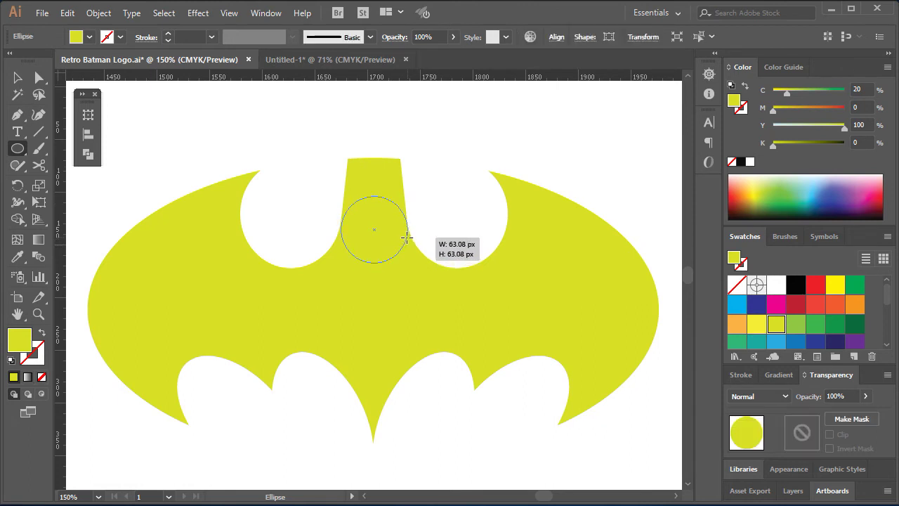
pyautogui.click(776, 304)
pyautogui.press('v')
pyautogui.click(469, 211)
pyautogui.click(400, 249)
pyautogui.click(459, 218)
pyautogui.click(399, 230)
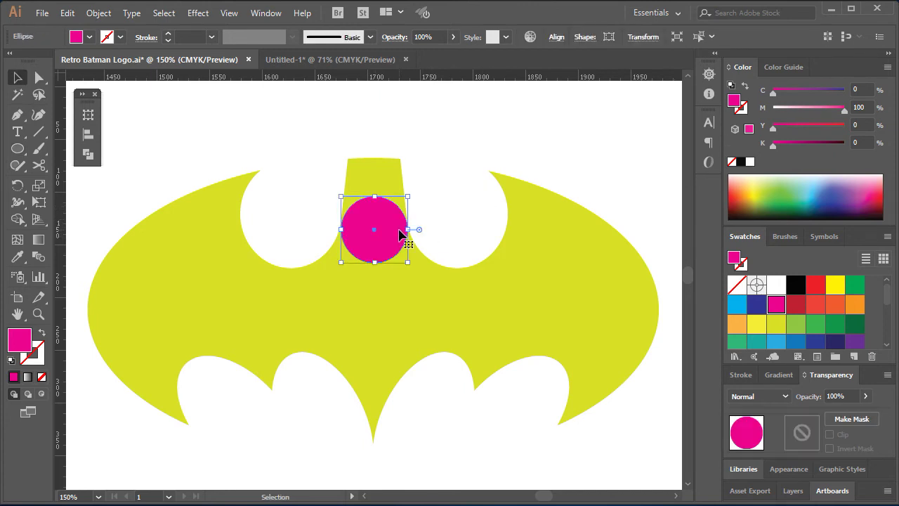
pyautogui.click(485, 424)
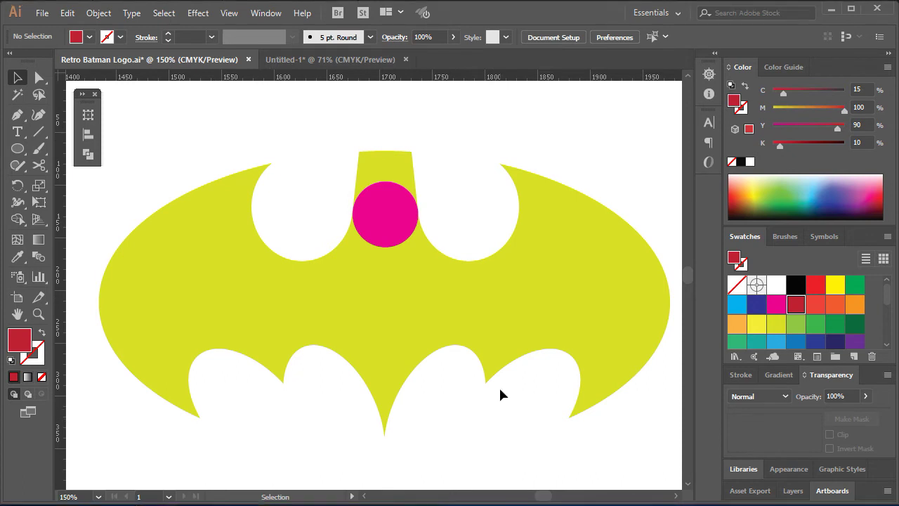
pyautogui.click(391, 219)
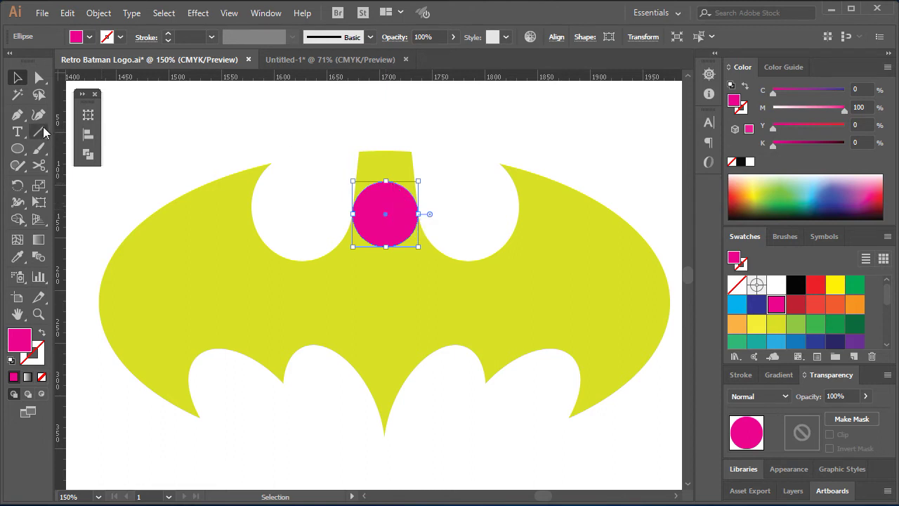
pyautogui.click(15, 115)
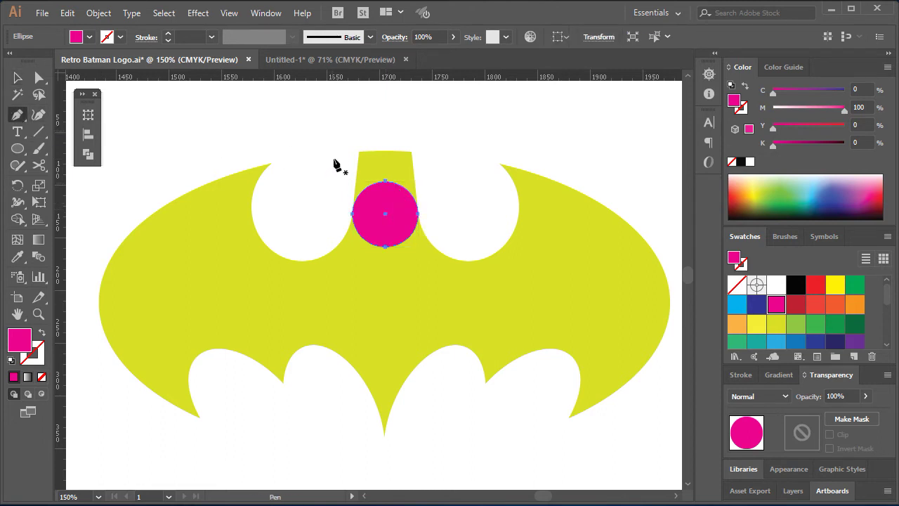
# Draw a Pen-tool triangle from the tab's top-left corner into the pink circle
pyautogui.keyDown('ctrl'); pyautogui.click(355, 208); pyautogui.keyUp('ctrl')
pyautogui.keyDown('ctrl'); pyautogui.click(404, 282); pyautogui.keyUp('ctrl')
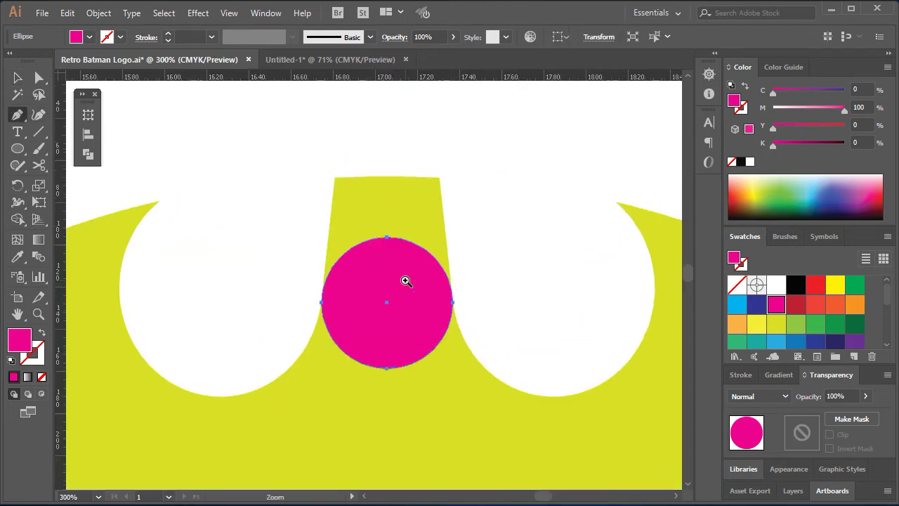
pyautogui.click(335, 178)
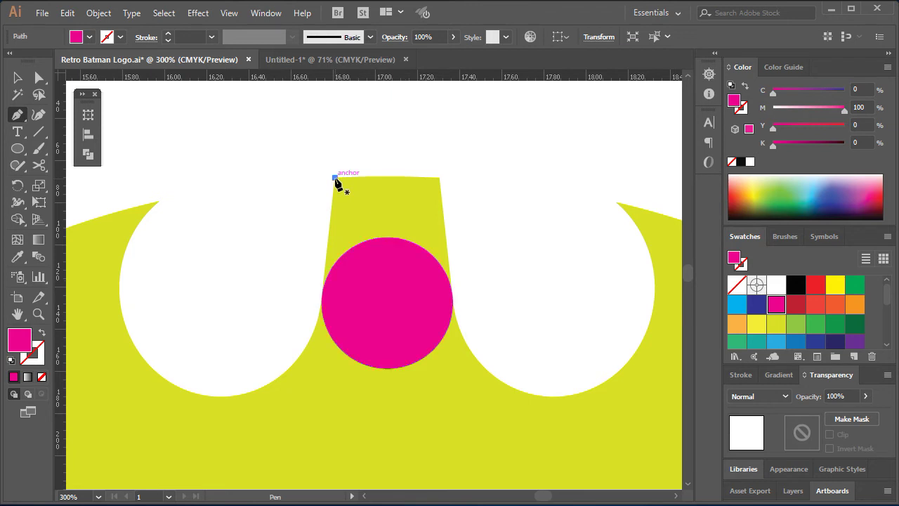
pyautogui.click(377, 261)
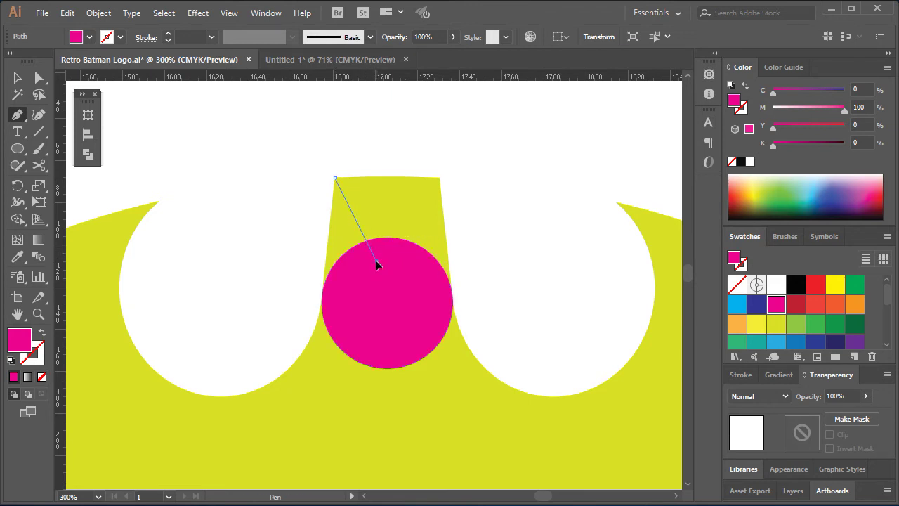
pyautogui.click(321, 295)
pyautogui.click(334, 178)
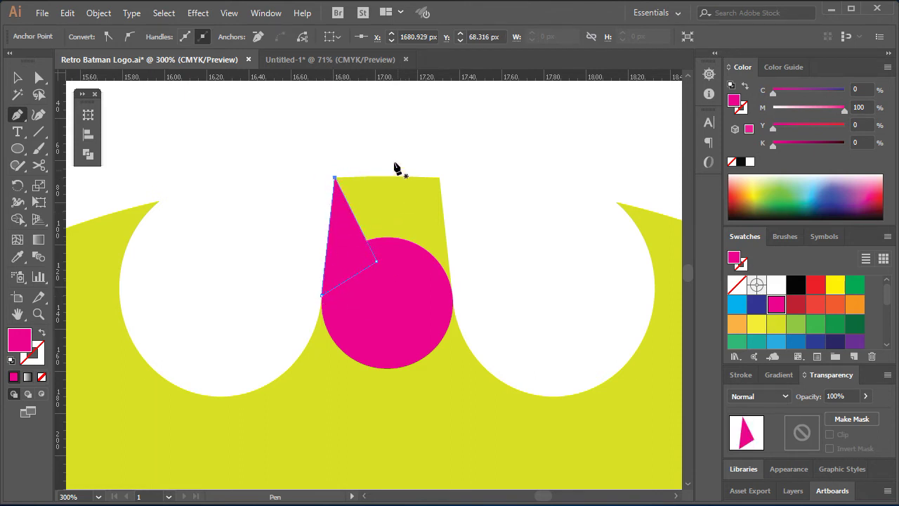
pyautogui.press('v')
# Fill the new triangle ear with red
pyautogui.click(391, 141)
pyautogui.click(349, 234)
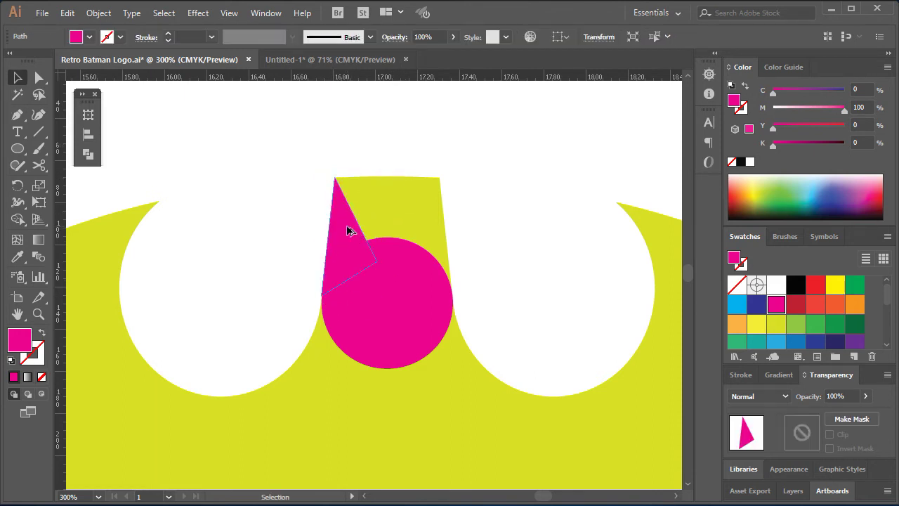
pyautogui.click(367, 124)
pyautogui.click(350, 210)
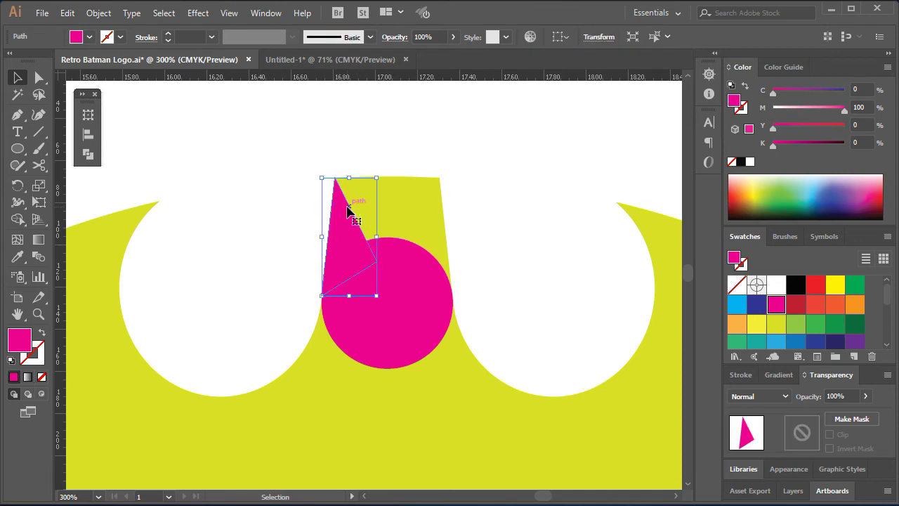
pyautogui.click(814, 285)
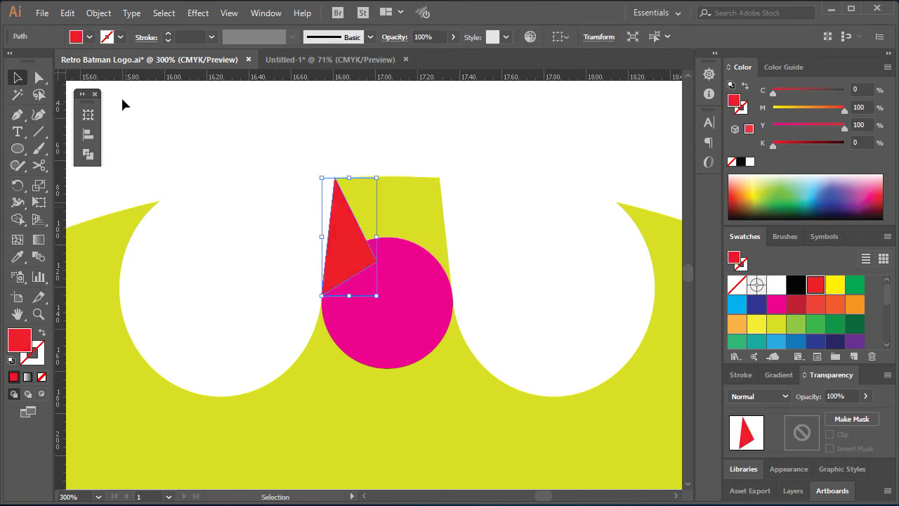
pyautogui.click(98, 13)
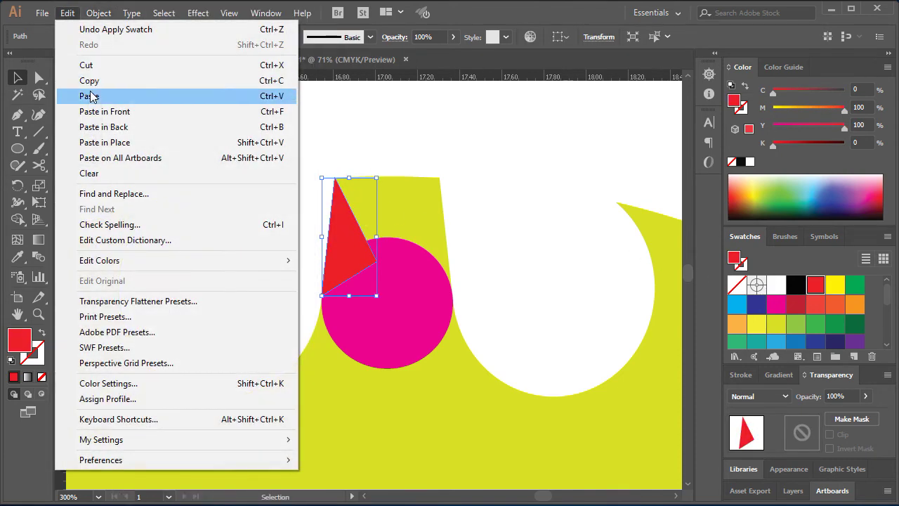
# Paste a copy of the red triangle in place, move it right, and top-align both
pyautogui.click(89, 80)
pyautogui.click(68, 15)
pyautogui.click(89, 95)
pyautogui.moveTo(381, 311); pyautogui.dragTo(432, 281)
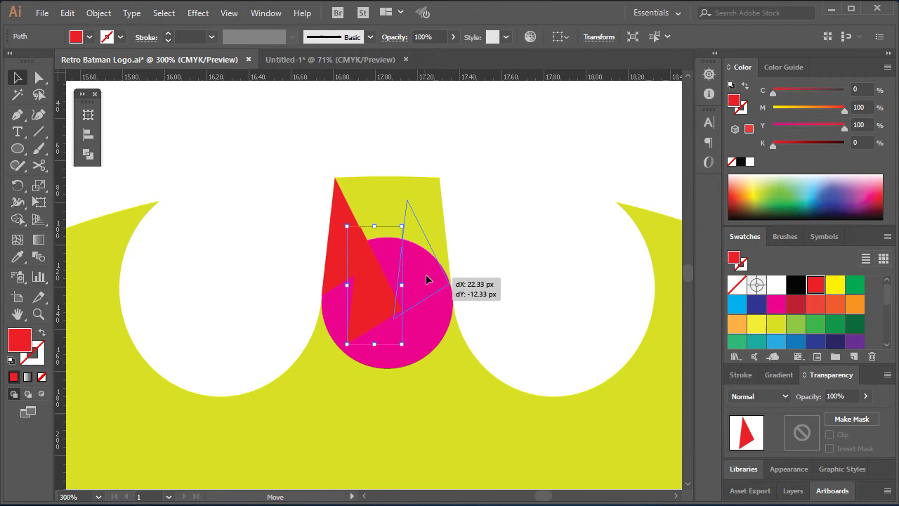
pyautogui.keyDown('shift'); pyautogui.click(348, 247); pyautogui.keyUp('shift')
pyautogui.click(89, 135)
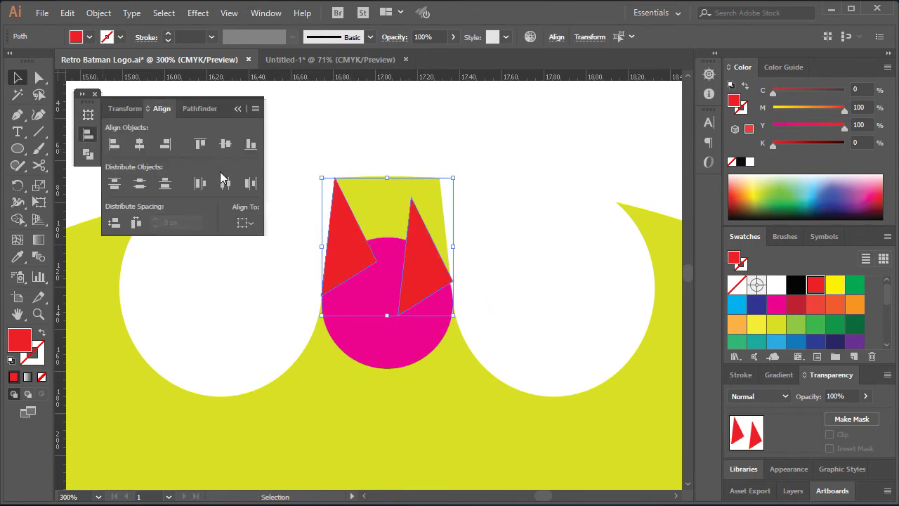
pyautogui.click(201, 143)
# Reflect the right triangle across a vertical axis and zoom in on the ears
pyautogui.click(429, 222)
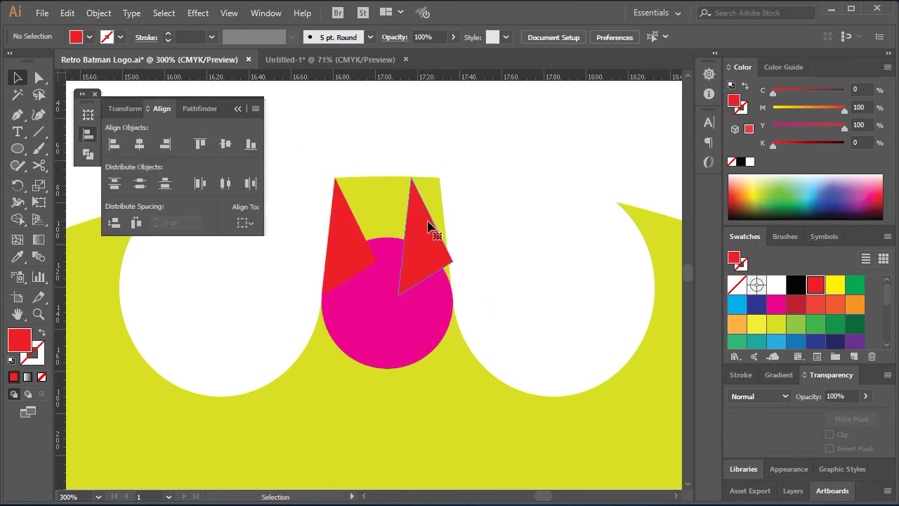
pyautogui.rightClick(428, 220)
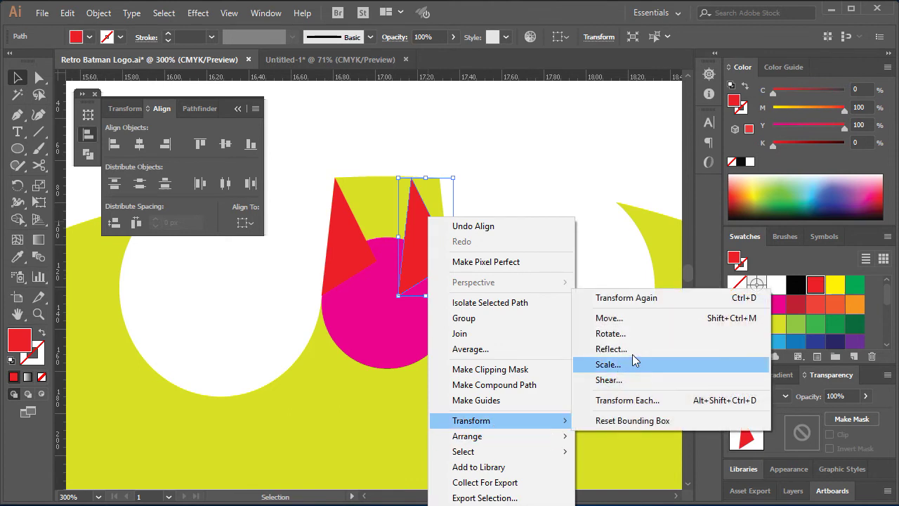
pyautogui.click(618, 349)
pyautogui.click(451, 340)
pyautogui.click(522, 275)
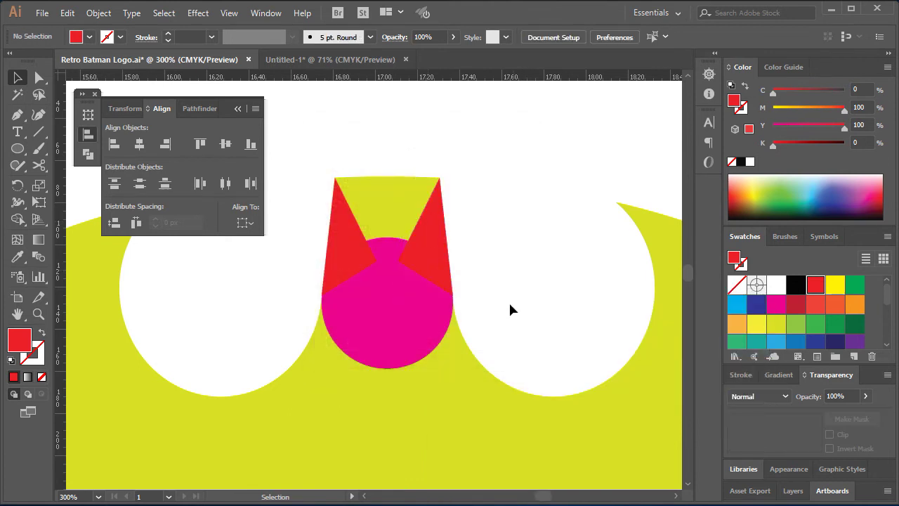
pyautogui.click(510, 306)
pyautogui.click(365, 260)
pyautogui.click(355, 261)
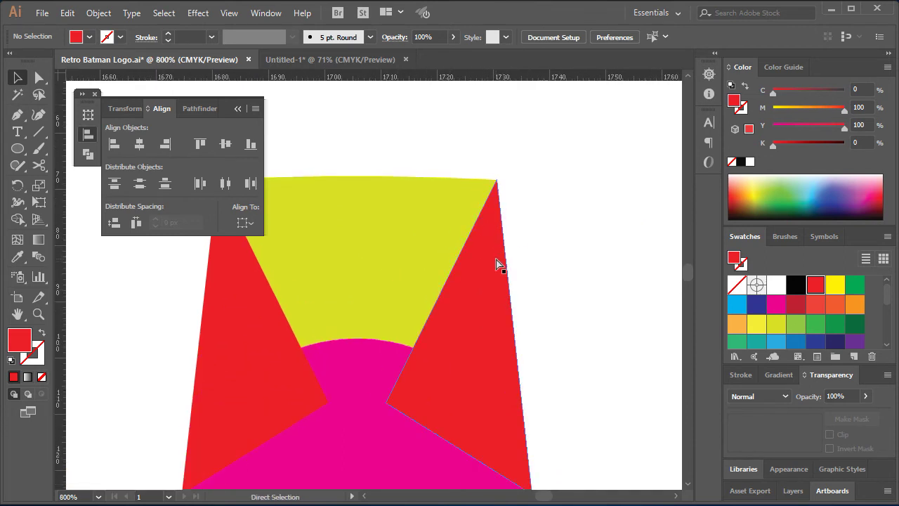
# In Outline view, drag the right ear's top point onto the yellow shape's corner
pyautogui.hotkey('ctrl', 'y')
pyautogui.click(447, 230)
pyautogui.click(407, 271)
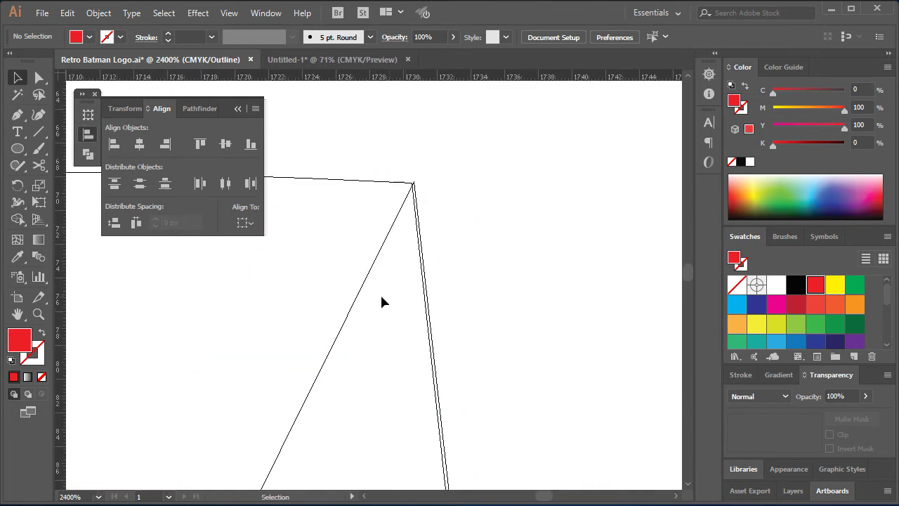
pyautogui.moveTo(373, 267); pyautogui.dragTo(365, 272)
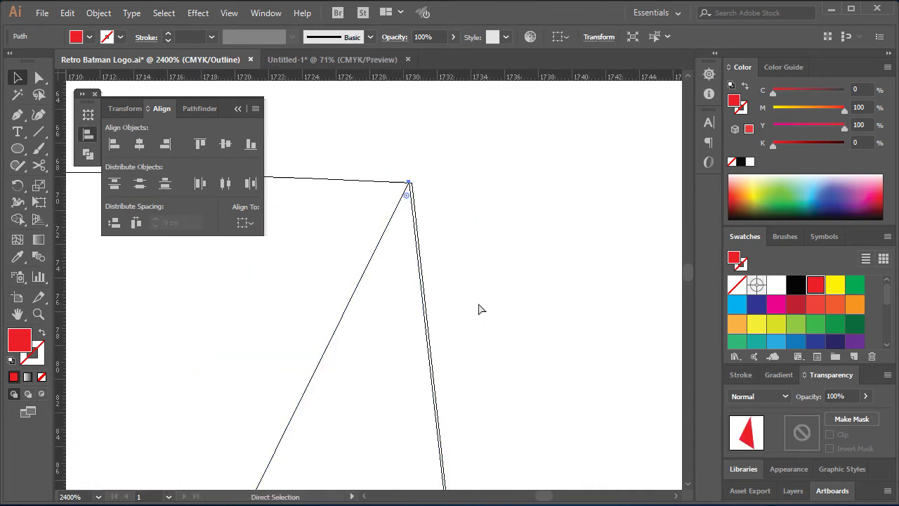
pyautogui.moveTo(398, 193); pyautogui.dragTo(432, 203)
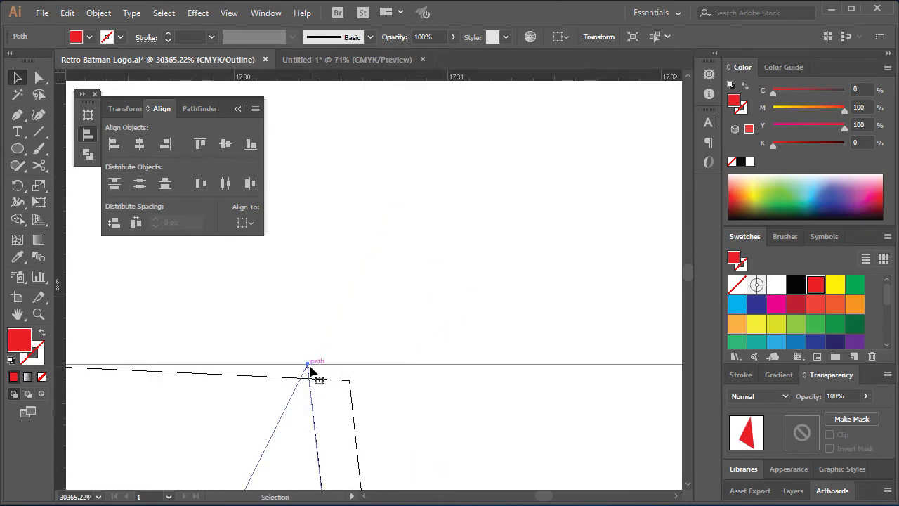
pyautogui.moveTo(308, 364); pyautogui.dragTo(349, 384)
# Pan back to both ears and zoom in to check the left ear's top corner
pyautogui.scroll(-2, 432, 401)
pyautogui.scroll(-2, 432, 401)
pyautogui.scroll(-1, 433, 401)
pyautogui.scroll(-1, 432, 401)
pyautogui.scroll(-1, 433, 401)
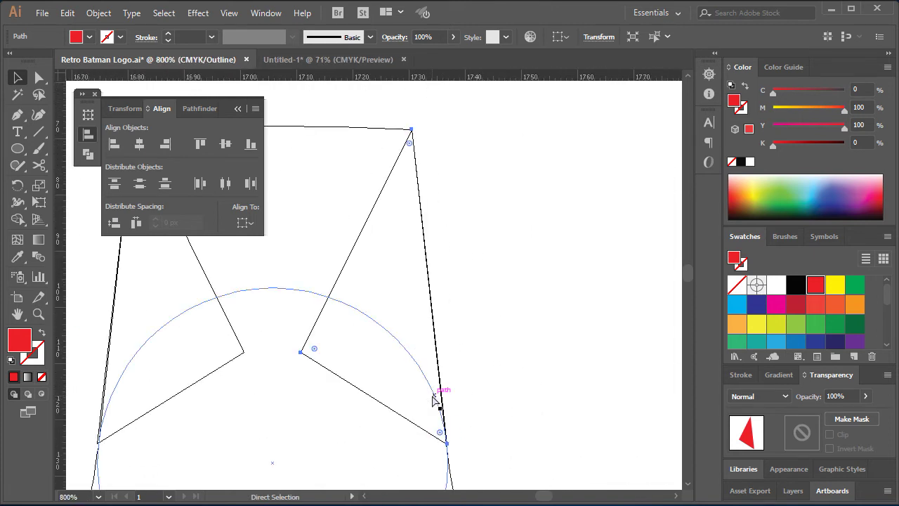
pyautogui.moveTo(190, 221); pyautogui.dragTo(405, 305)
pyautogui.keyDown('ctrl'); pyautogui.click(381, 316); pyautogui.keyUp('ctrl')
pyautogui.keyDown('ctrl'); pyautogui.click(379, 322); pyautogui.keyUp('ctrl')
pyautogui.hotkey('ctrl', '-')
pyautogui.hotkey('ctrl', '-')
pyautogui.hotkey('ctrl', '-')
# Return to Preview and select both red ears
pyautogui.hotkey('ctrl', 'y')
pyautogui.press('v')
pyautogui.moveTo(417, 344); pyautogui.dragTo(558, 273)
pyautogui.moveTo(625, 312); pyautogui.dragTo(593, 301)
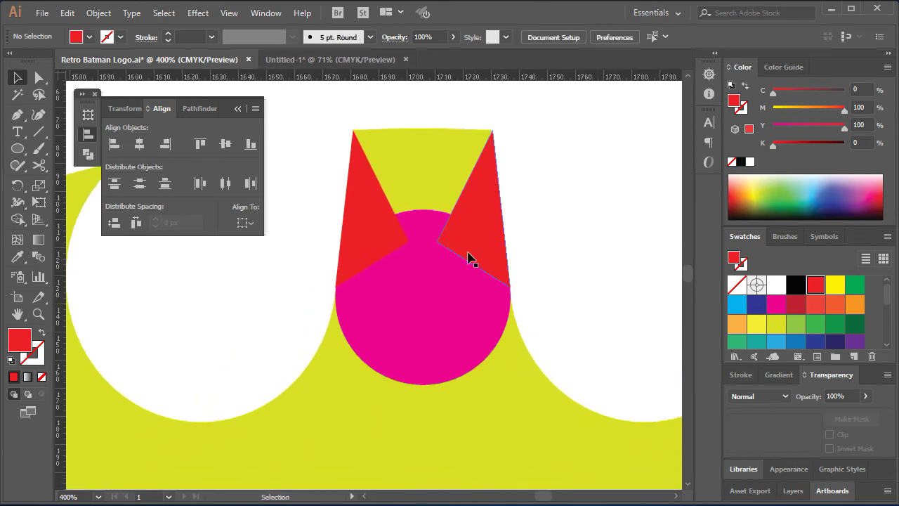
pyautogui.click(482, 226)
pyautogui.keyDown('shift'); pyautogui.click(357, 212); pyautogui.keyUp('shift')
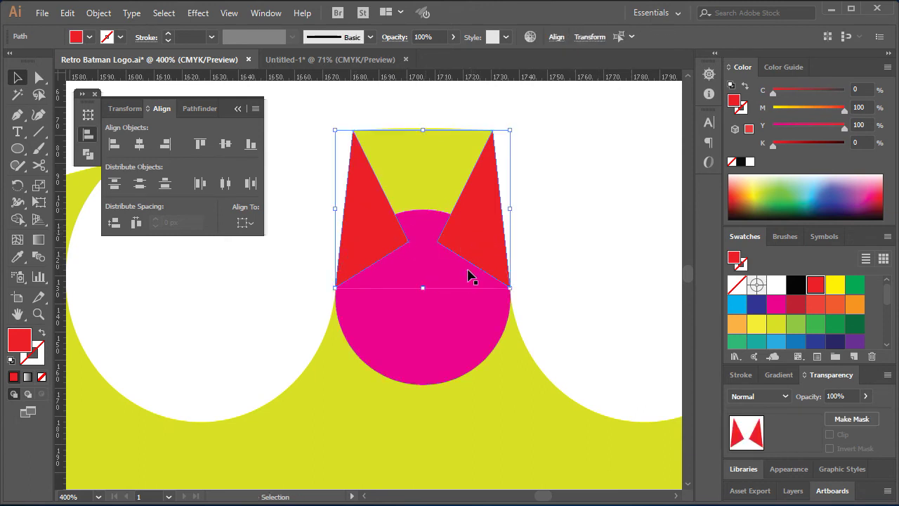
# Group both red ears with the pink circle and Unite them into one head shape
pyautogui.keyDown('shift'); pyautogui.click(447, 316); pyautogui.keyUp('shift')
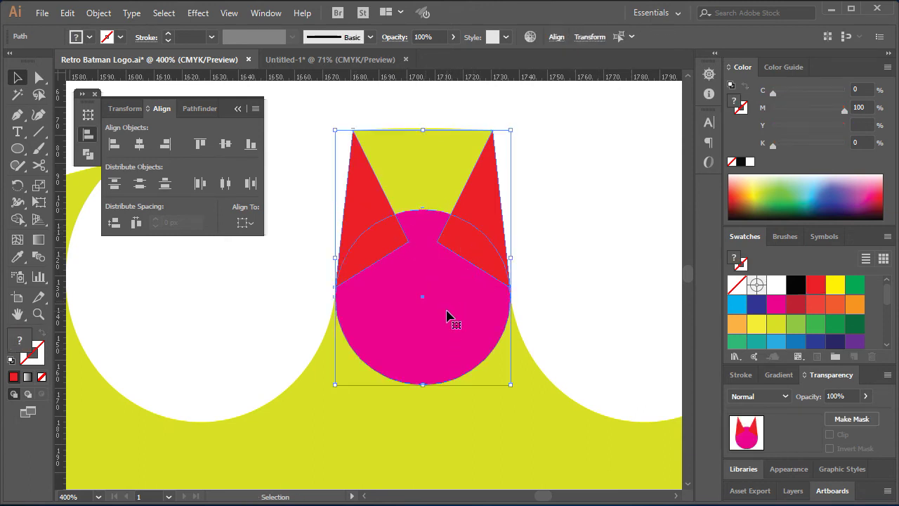
pyautogui.hotkey('ctrl', 'g')
pyautogui.click(197, 110)
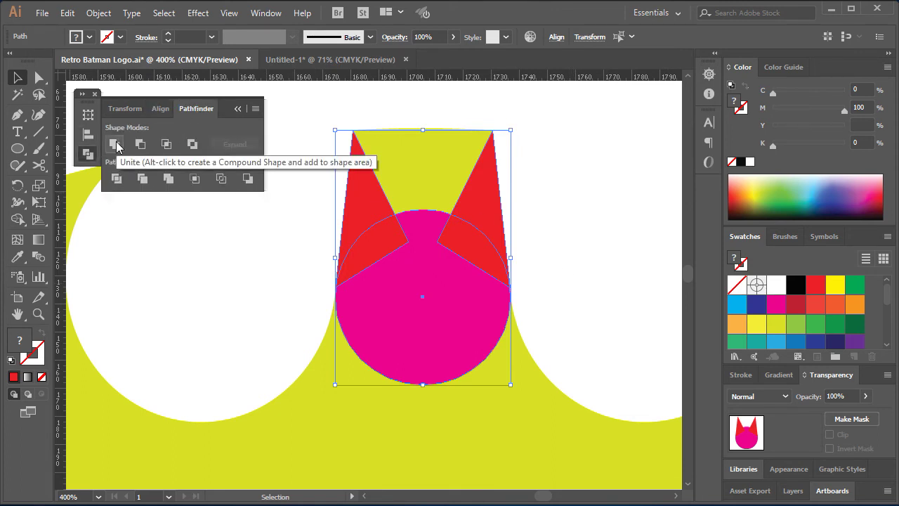
pyautogui.click(115, 144)
pyautogui.click(584, 263)
pyautogui.click(447, 302)
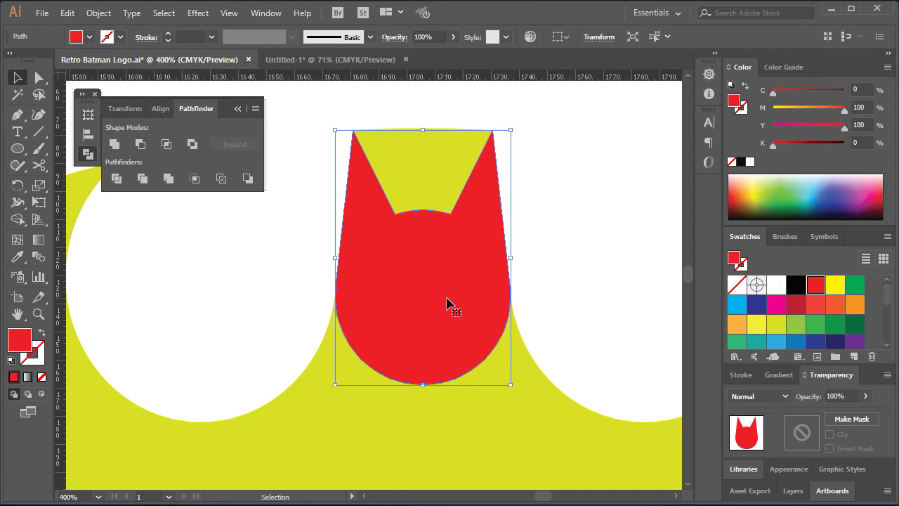
pyautogui.click(592, 296)
pyautogui.click(460, 307)
# Zoom back to 150% and select the yellow bat together with the red head
pyautogui.hotkey('ctrl', '-')
pyautogui.hotkey('ctrl', '-')
pyautogui.hotkey('ctrl', '-')
pyautogui.hotkey('ctrl', '-')
pyautogui.press('alt')
pyautogui.hotkey('ctrl', 'a')
pyautogui.hotkey('ctrl', 'shift', 'a')
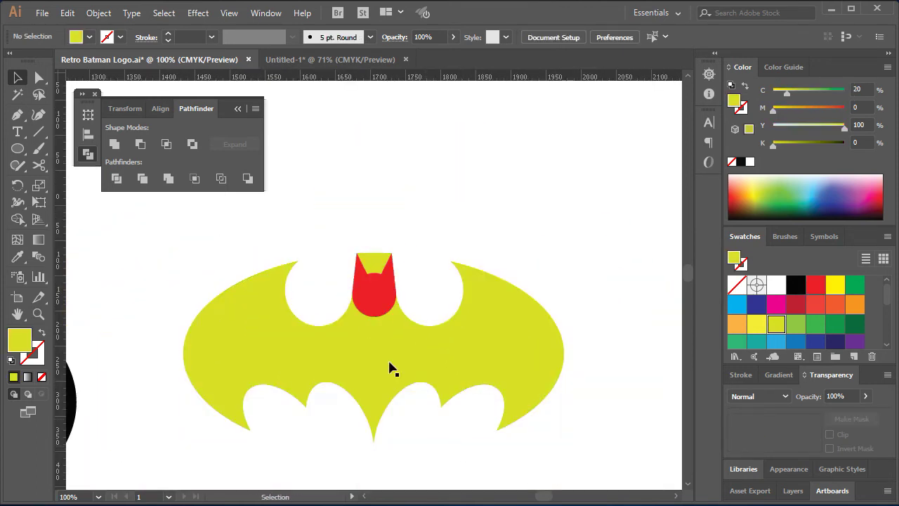
pyautogui.hotkey('ctrl', '+')
pyautogui.click(393, 300)
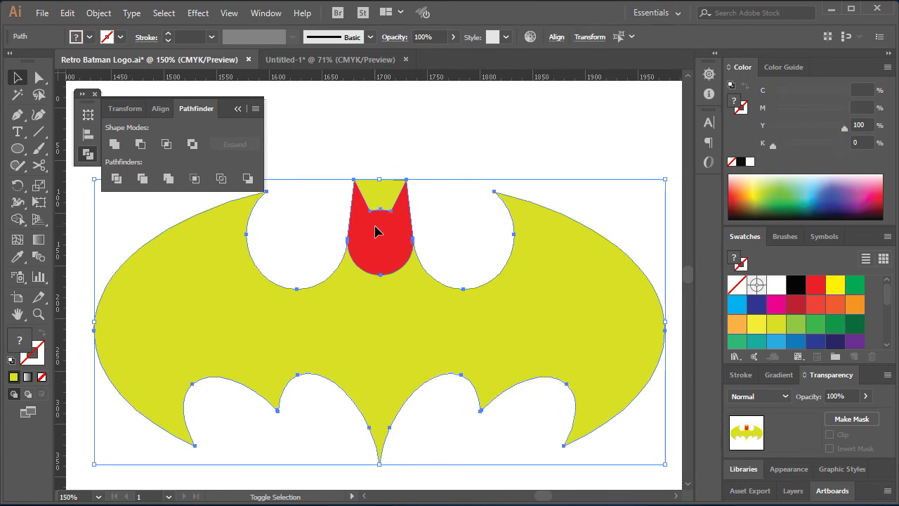
# Split off the yellow triangle between the ears with Shape Builder and delete it
pyautogui.scroll(-2, 409, 297)
pyautogui.hscroll(-2, 410, 298)
pyautogui.scroll(2, 438, 205)
pyautogui.hscroll(2, 437, 204)
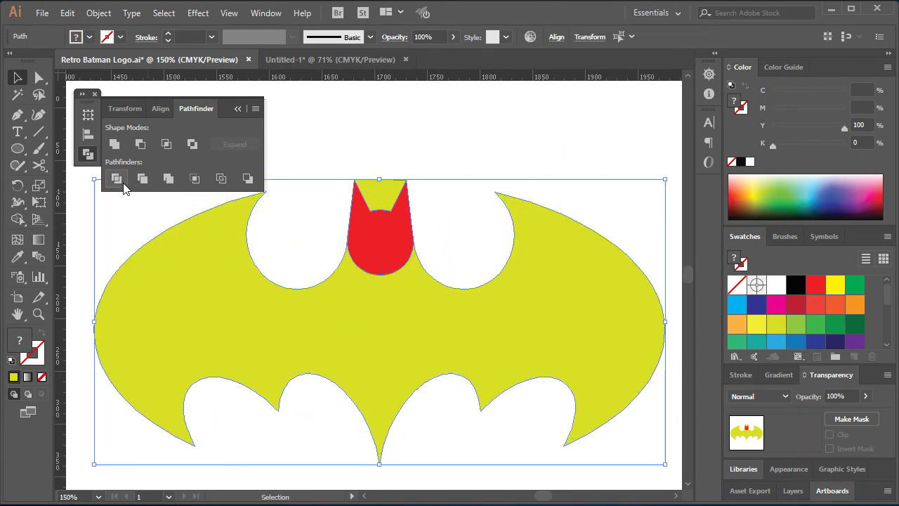
pyautogui.click(18, 220)
pyautogui.click(384, 195)
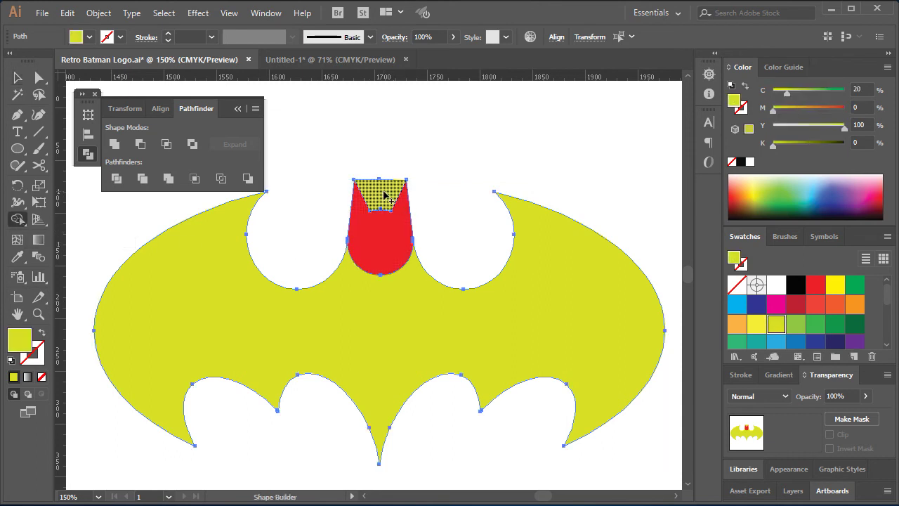
pyautogui.click(384, 195)
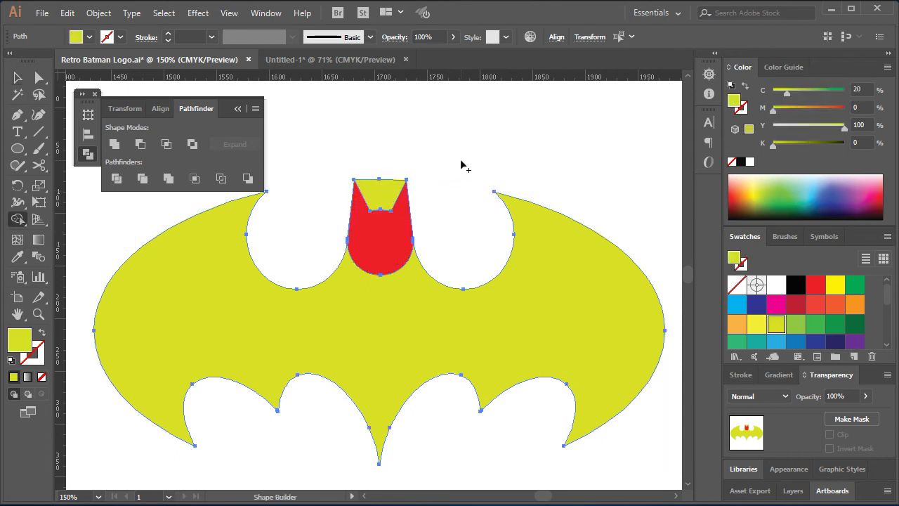
pyautogui.press('v')
pyautogui.click(460, 157)
pyautogui.click(387, 190)
pyautogui.press('Delete')
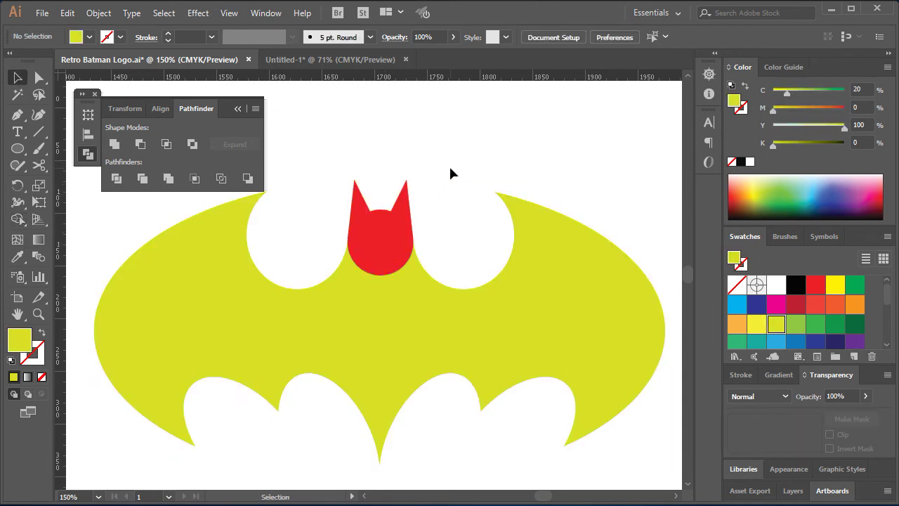
# Unite the red head with the yellow bat into one silhouette, then zoom out
pyautogui.click(401, 225)
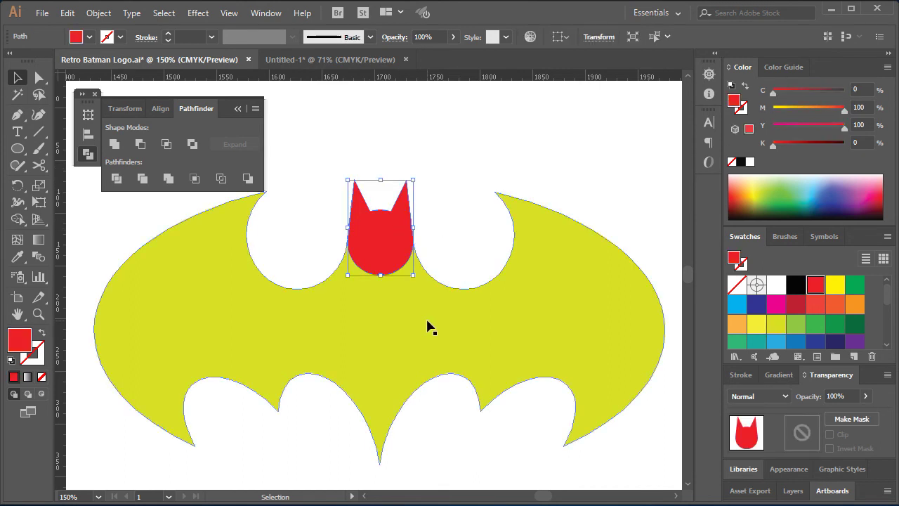
pyautogui.keyDown('shift'); pyautogui.click(427, 322); pyautogui.keyUp('shift')
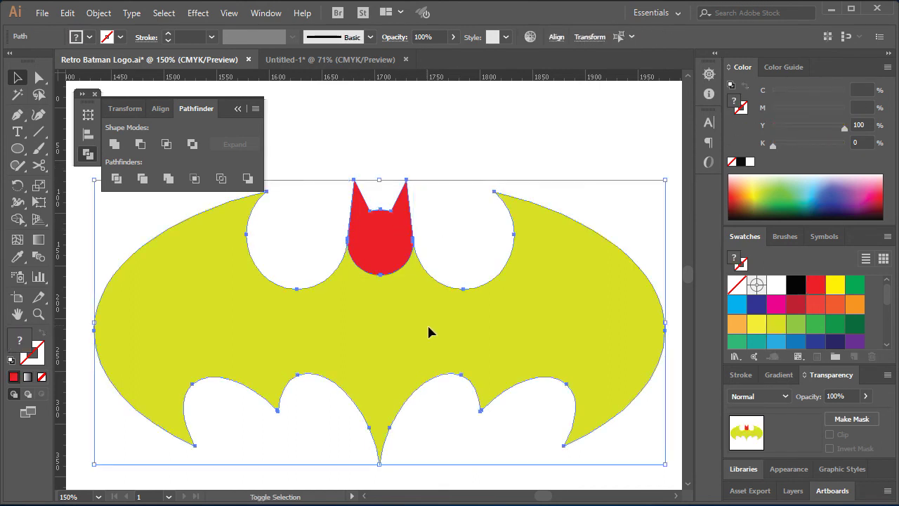
pyautogui.click(115, 144)
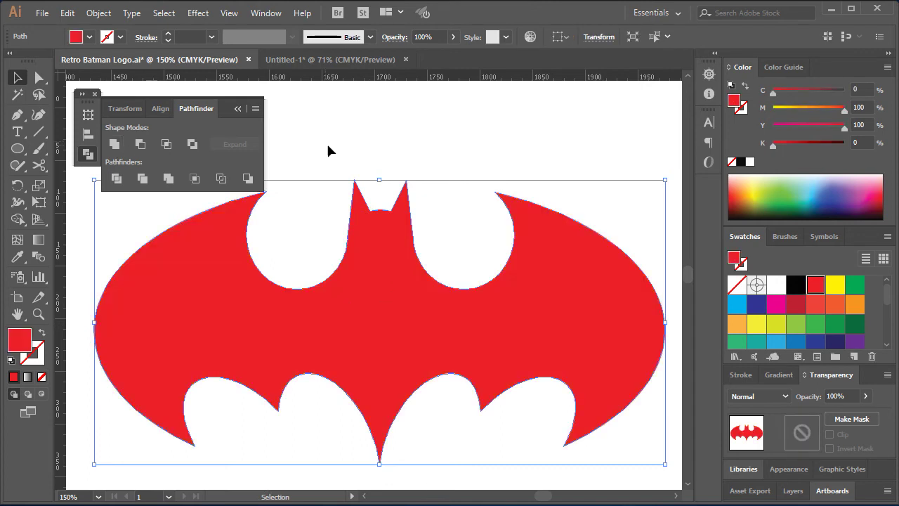
pyautogui.click(387, 154)
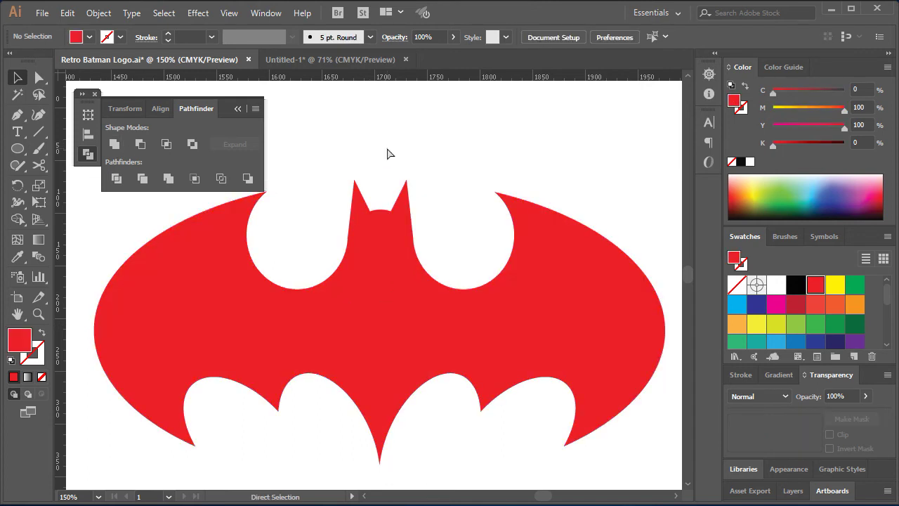
pyautogui.hotkey('ctrl', '-')
pyautogui.hotkey('ctrl', '-')
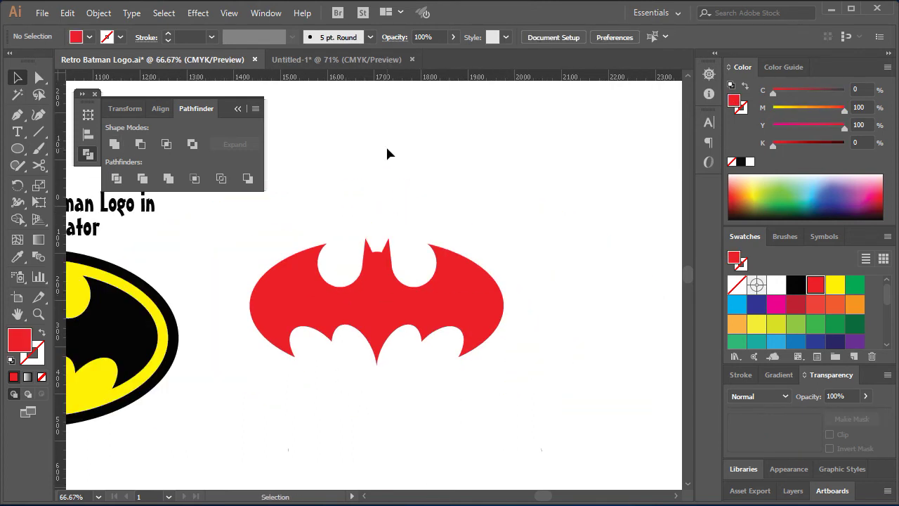
# Frame the red bat beside the reference logo at 150% zoom
pyautogui.moveTo(375, 302)
pyautogui.mouseDown()
pyautogui.moveTo(538, 255)
pyautogui.moveTo(521, 267)
pyautogui.moveTo(466, 271)
pyautogui.moveTo(516, 274)
pyautogui.moveTo(488, 271)
pyautogui.mouseUp()
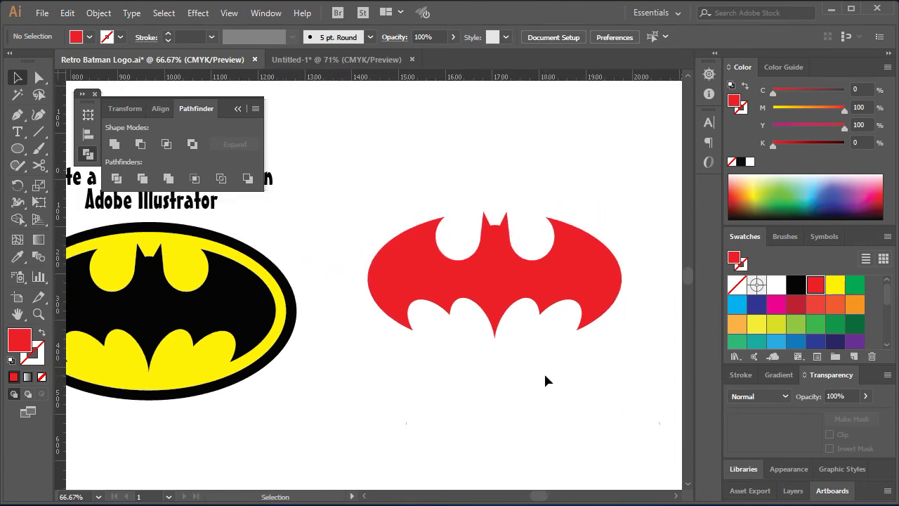
pyautogui.hotkey('ctrl', '+')
pyautogui.hotkey('ctrl', '+')
pyautogui.moveTo(470, 412); pyautogui.dragTo(477, 424)
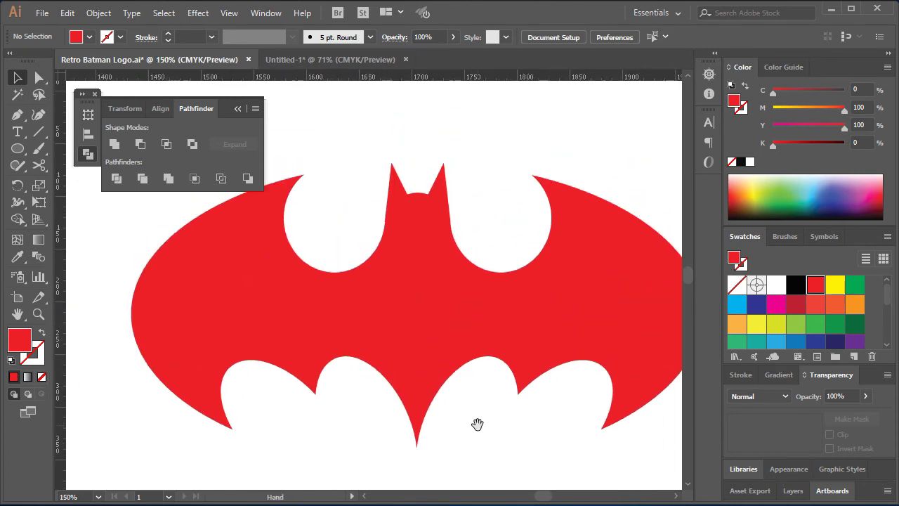
pyautogui.hotkey('ctrl', '-')
pyautogui.hotkey('ctrl', '-')
pyautogui.hotkey('ctrl', '+')
pyautogui.moveTo(457, 400)
pyautogui.mouseDown()
pyautogui.moveTo(512, 430)
pyautogui.moveTo(503, 429)
pyautogui.mouseUp()
# Fill the merged bat shape black, then deselect it and collapse the Pathfinder panel
pyautogui.click(461, 295)
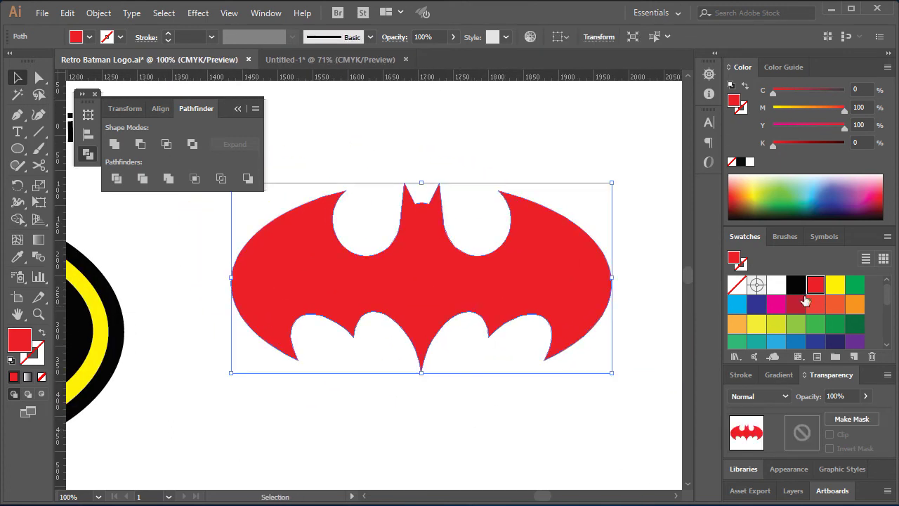
pyautogui.click(796, 284)
pyautogui.click(569, 403)
pyautogui.moveTo(457, 408); pyautogui.dragTo(456, 428)
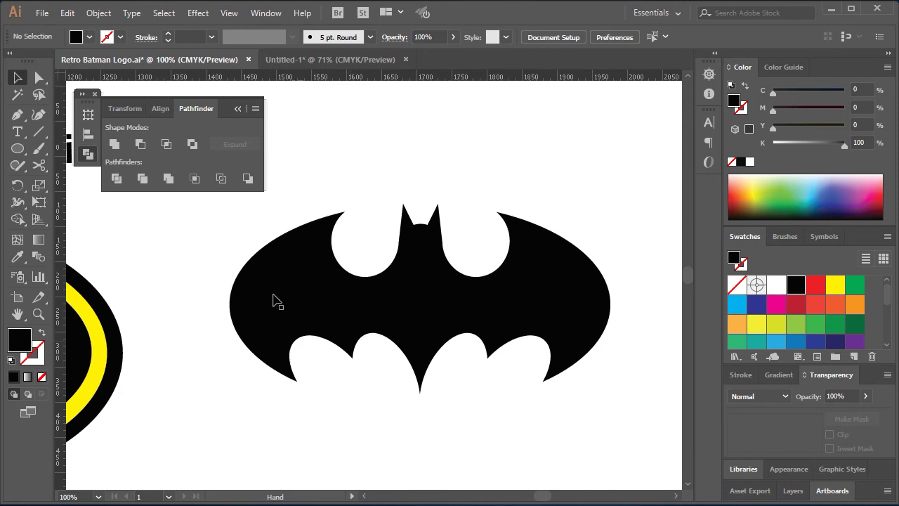
pyautogui.click(88, 154)
pyautogui.moveTo(251, 281); pyautogui.dragTo(245, 253)
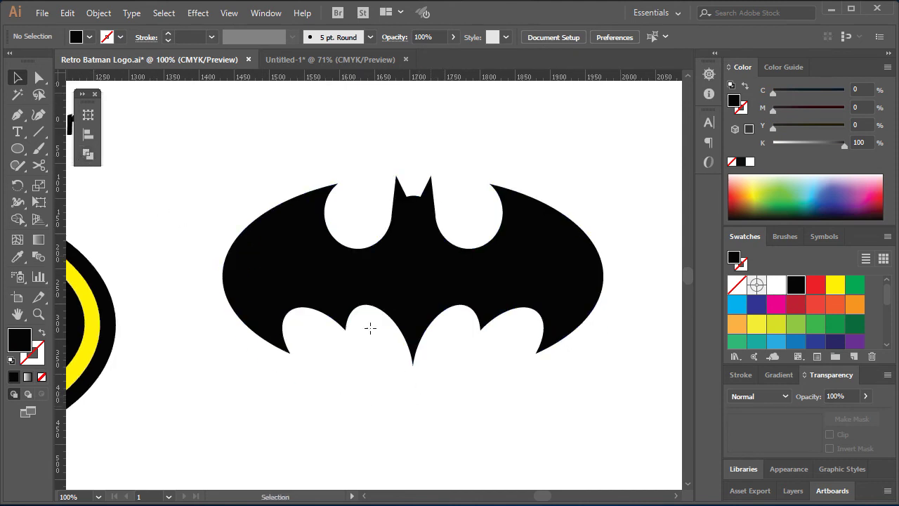
pyautogui.press('l')
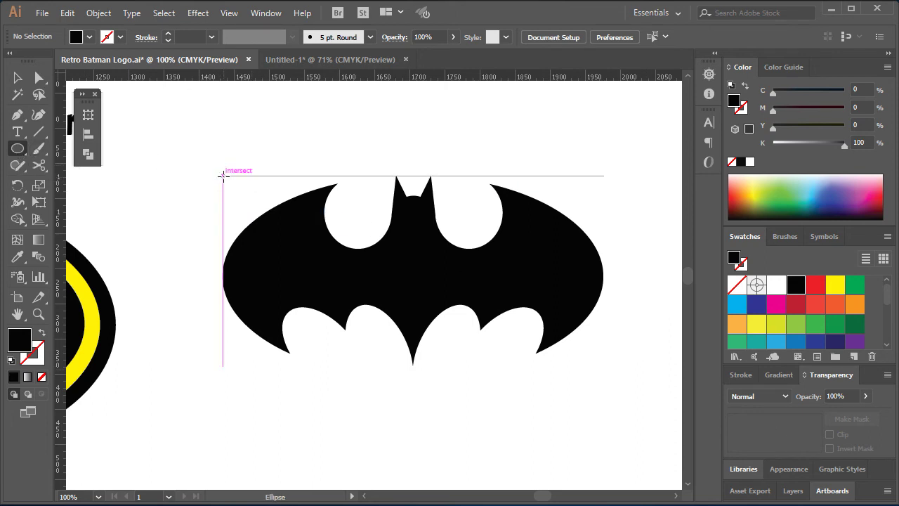
# Draw a yellow ellipse about 542 × 288 px spanning the bat's outer bounds
pyautogui.moveTo(223, 176); pyautogui.dragTo(605, 378)
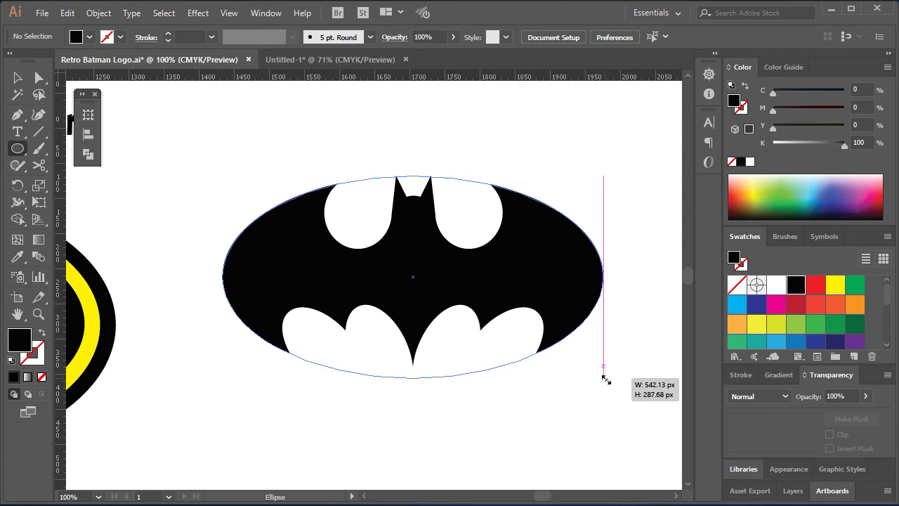
pyautogui.moveTo(605, 378); pyautogui.dragTo(604, 377)
pyautogui.press('v')
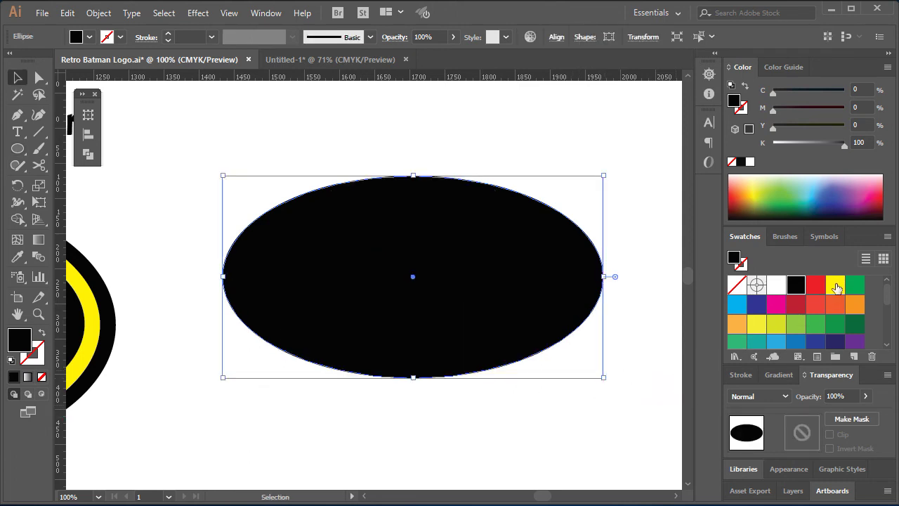
pyautogui.click(835, 287)
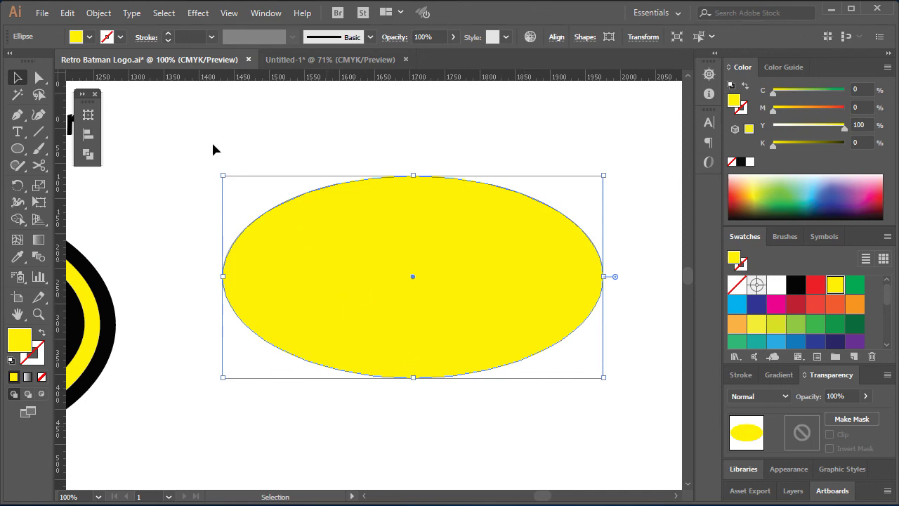
pyautogui.click(99, 12)
pyautogui.moveTo(151, 308)
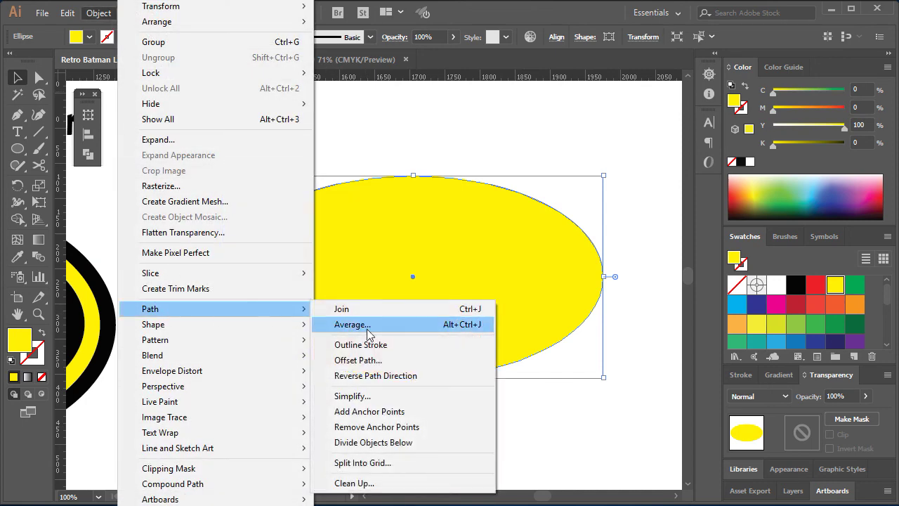
# Offset the yellow ellipse by 20 px and check the result in outline view
pyautogui.click(360, 360)
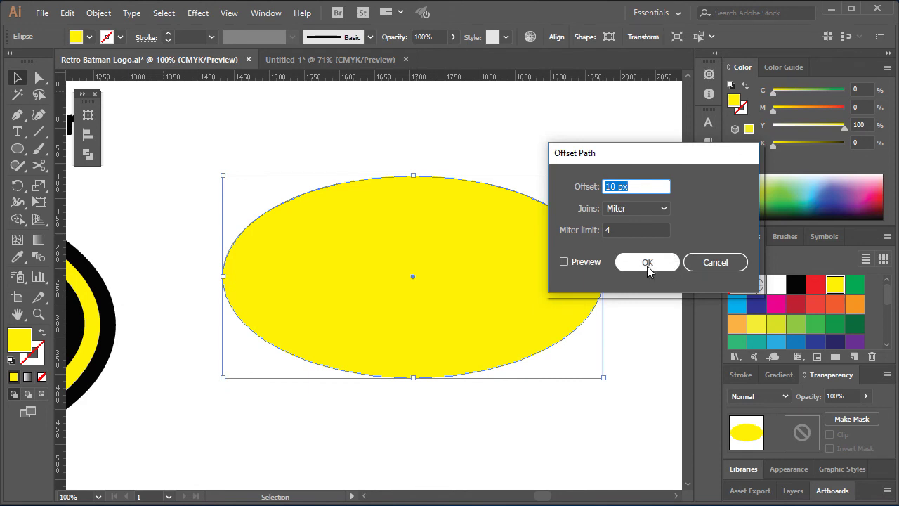
pyautogui.write('20')
pyautogui.click(647, 265)
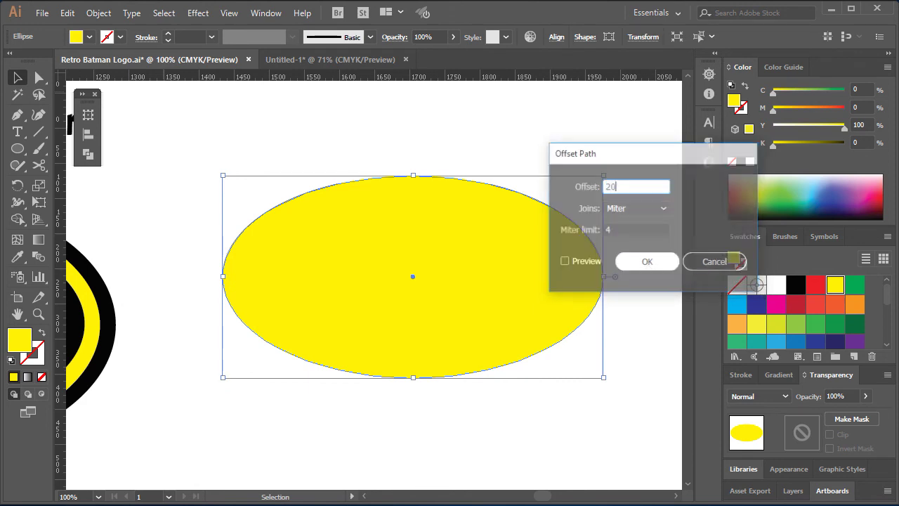
pyautogui.press('a')
pyautogui.hotkey('ctrl', 'y')
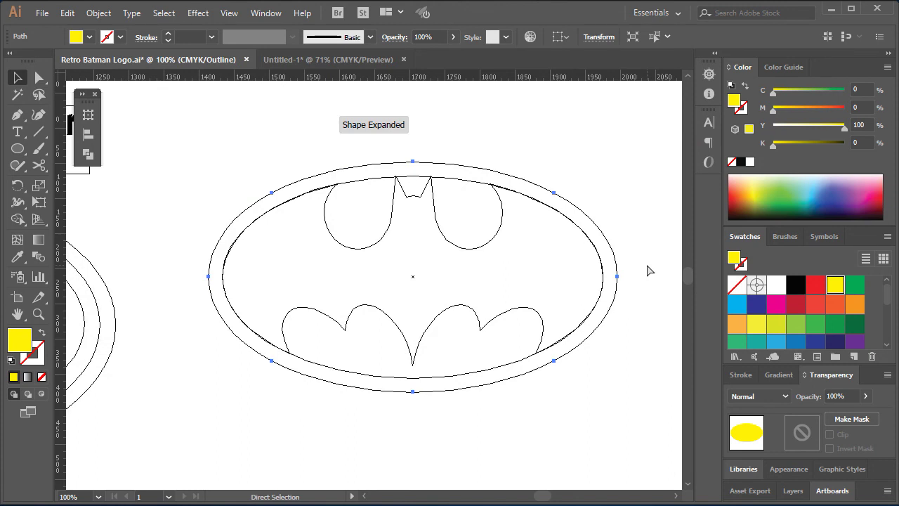
pyautogui.hotkey('ctrl', 'y')
pyautogui.press('v')
# Send the larger ellipse behind the bat and delete the inner yellow ellipse
pyautogui.press('a')
pyautogui.press('v')
pyautogui.click(647, 270)
pyautogui.hotkey('ctrl', 'f')
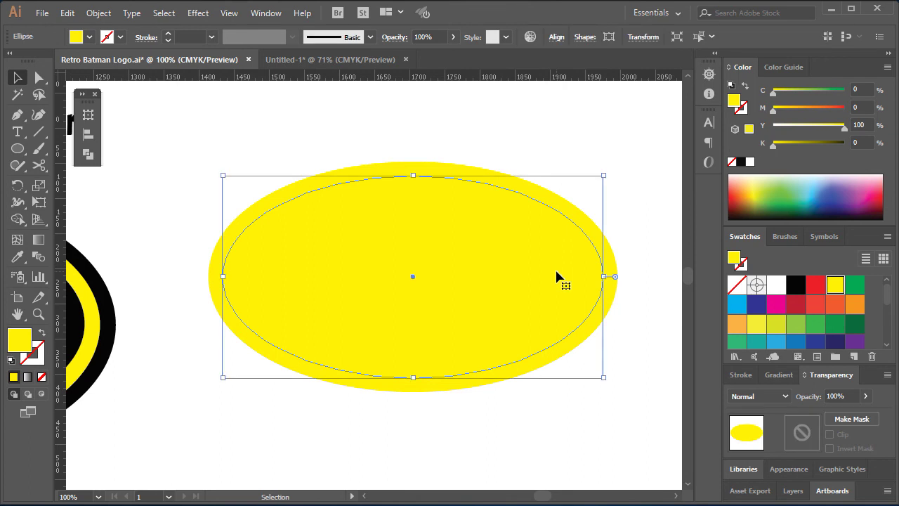
pyautogui.rightClick(597, 240)
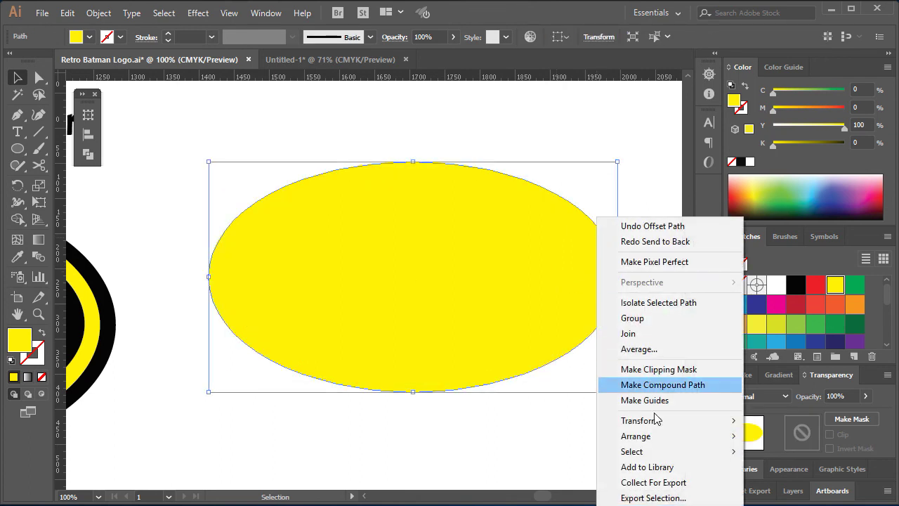
pyautogui.moveTo(635, 436)
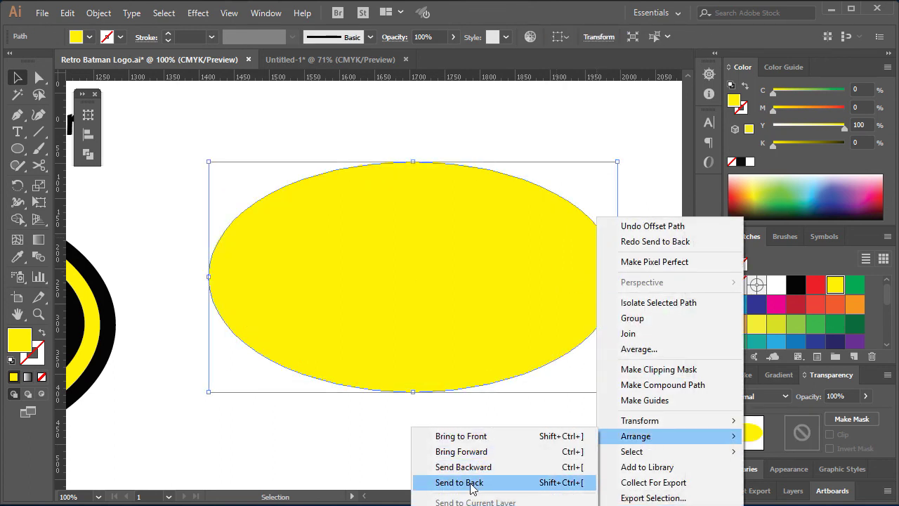
pyautogui.click(459, 483)
pyautogui.click(477, 302)
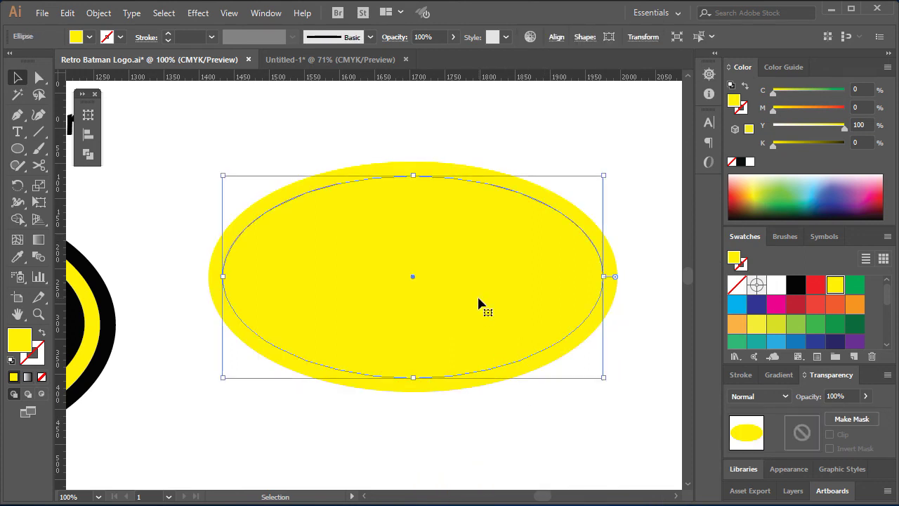
pyautogui.press('Delete')
pyautogui.click(492, 370)
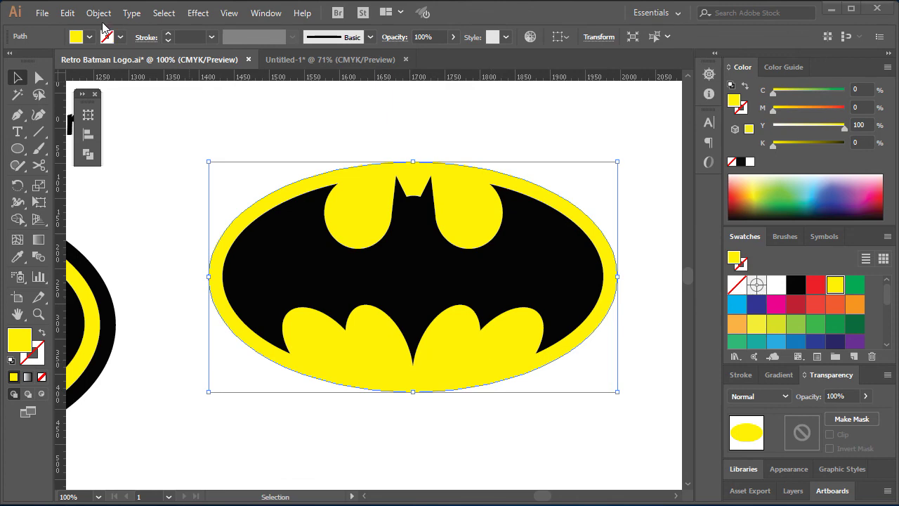
pyautogui.click(98, 12)
pyautogui.moveTo(151, 308)
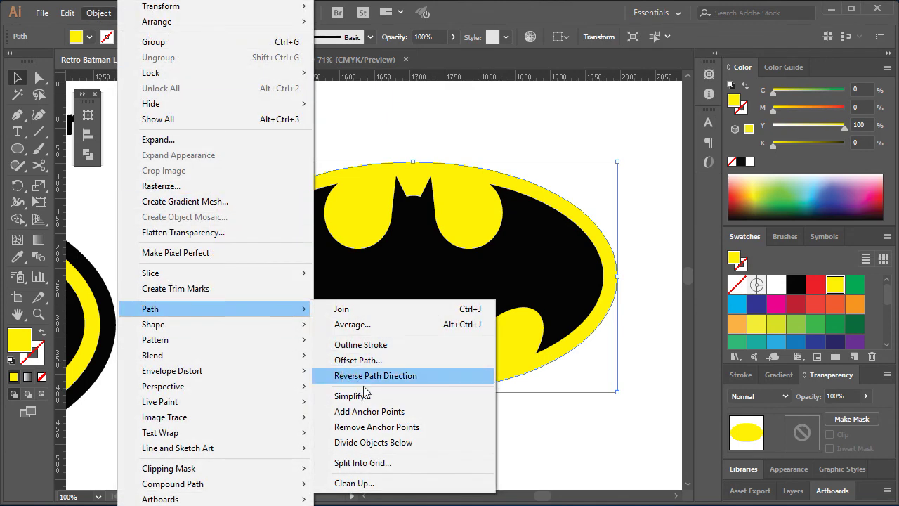
# Add a black 20 px offset ellipse behind the yellow one as the outer ring
pyautogui.click(359, 361)
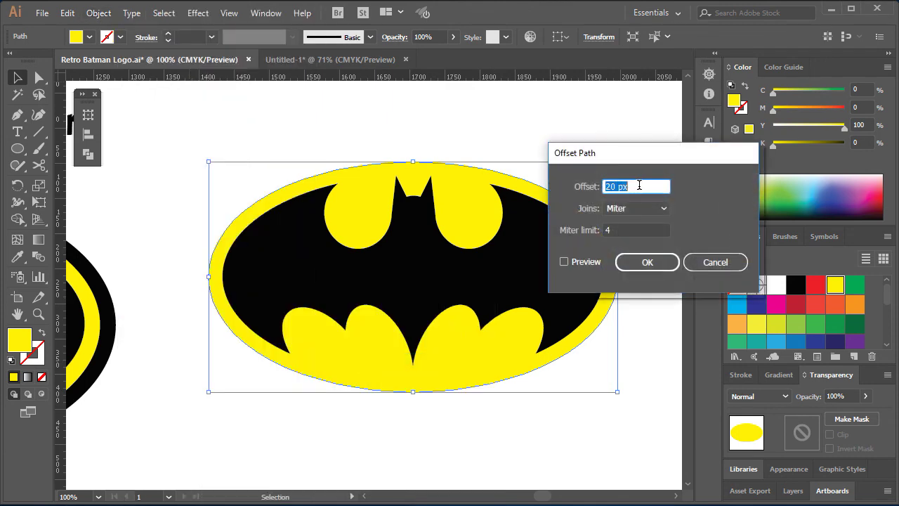
pyautogui.click(651, 261)
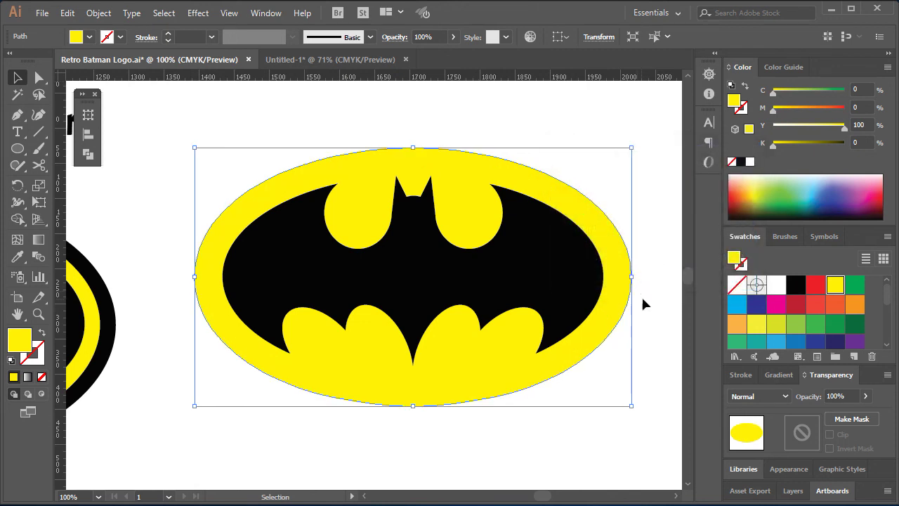
pyautogui.rightClick(623, 270)
pyautogui.moveTo(664, 435)
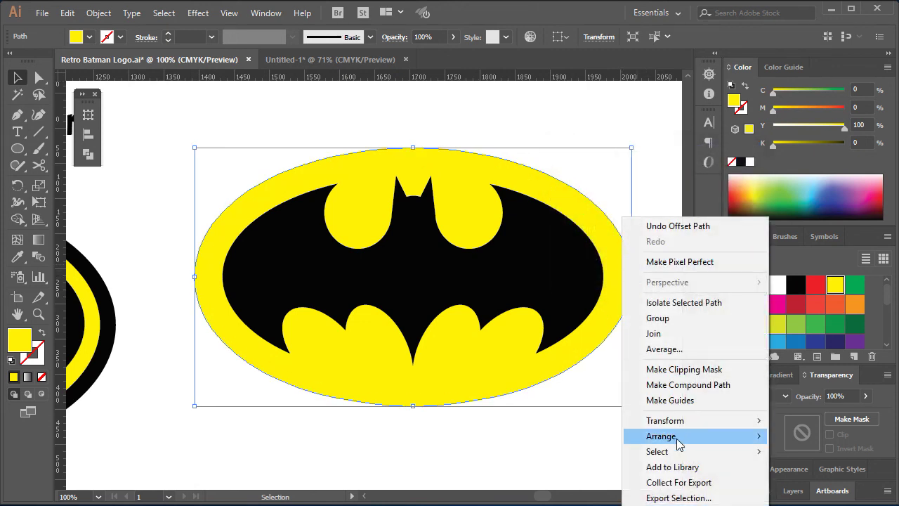
pyautogui.click(498, 483)
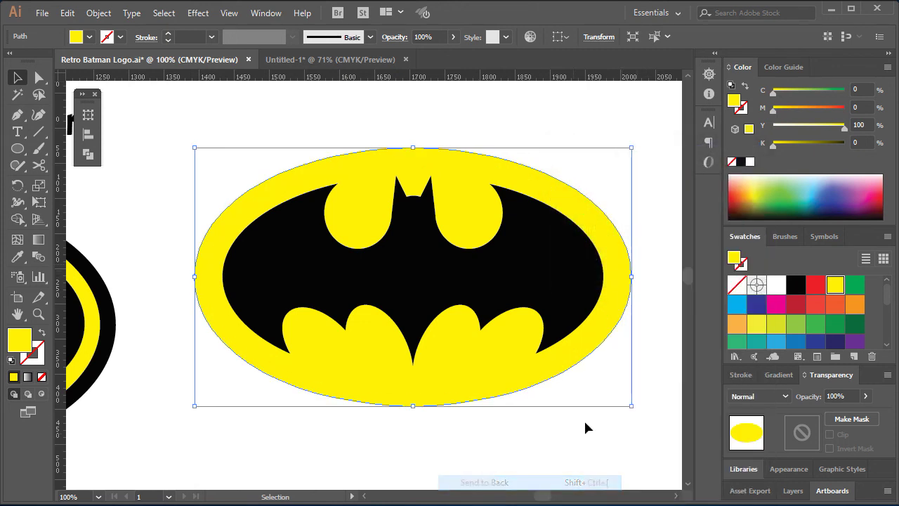
pyautogui.click(796, 284)
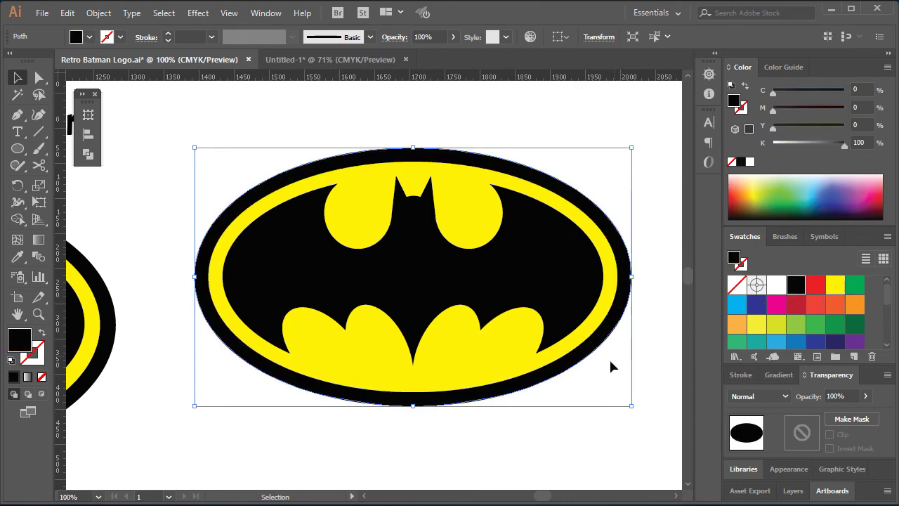
pyautogui.click(571, 441)
pyautogui.hotkey('ctrl', '-')
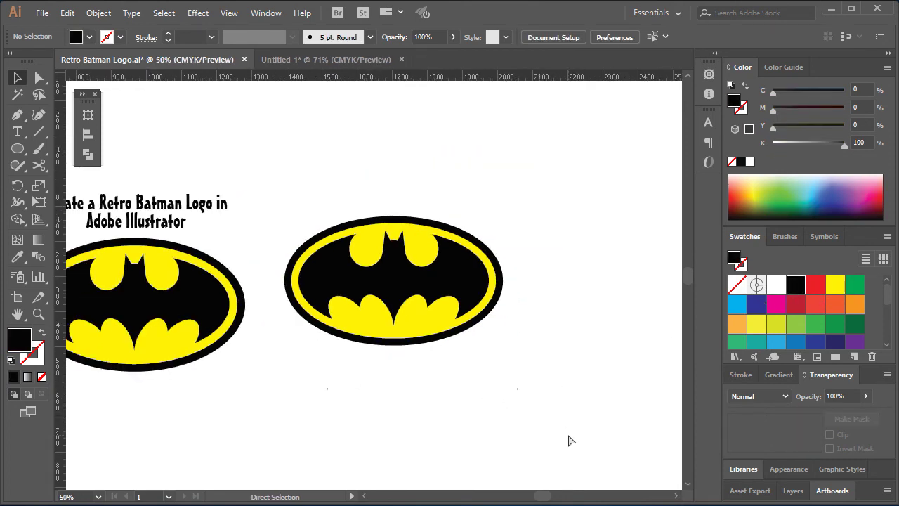
pyautogui.hotkey('ctrl', '+')
pyautogui.hotkey('ctrl', '+')
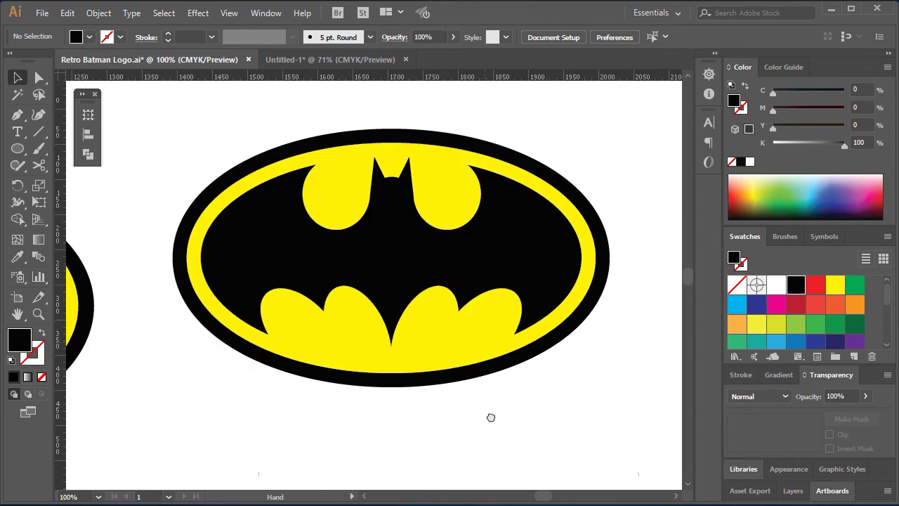
pyautogui.hotkey('ctrl', '+')
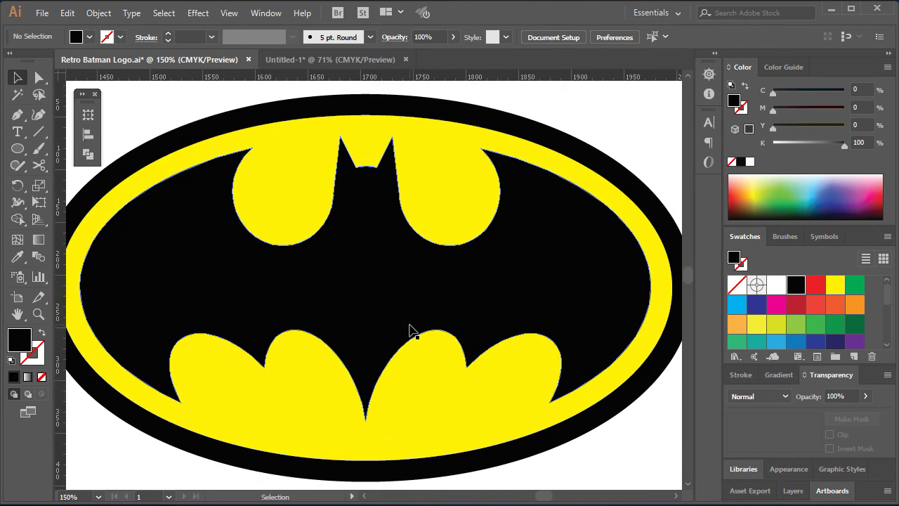
pyautogui.hotkey('ctrl', '-')
pyautogui.press('a')
pyautogui.press('v')
pyautogui.moveTo(588, 426); pyautogui.dragTo(166, 158)
pyautogui.press('a')
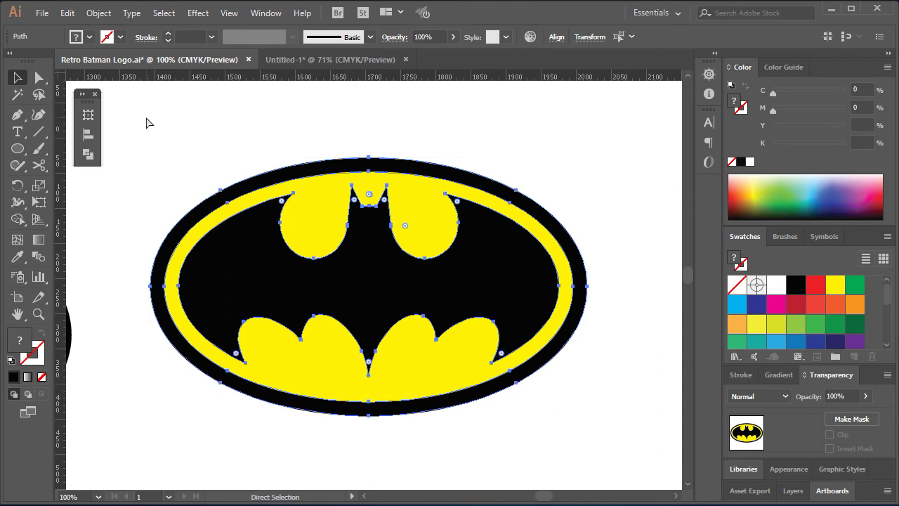
pyautogui.press('v')
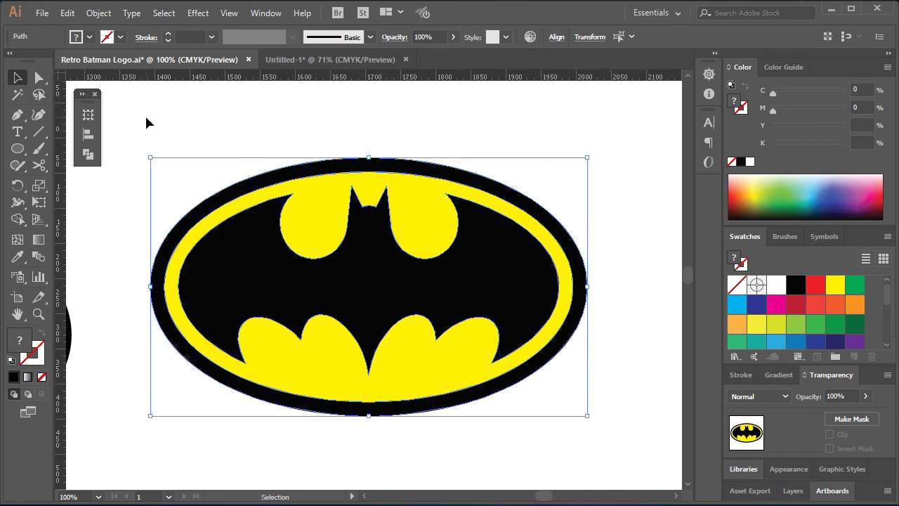
pyautogui.click(146, 123)
pyautogui.press('z')
pyautogui.moveTo(132, 152); pyautogui.dragTo(609, 429)
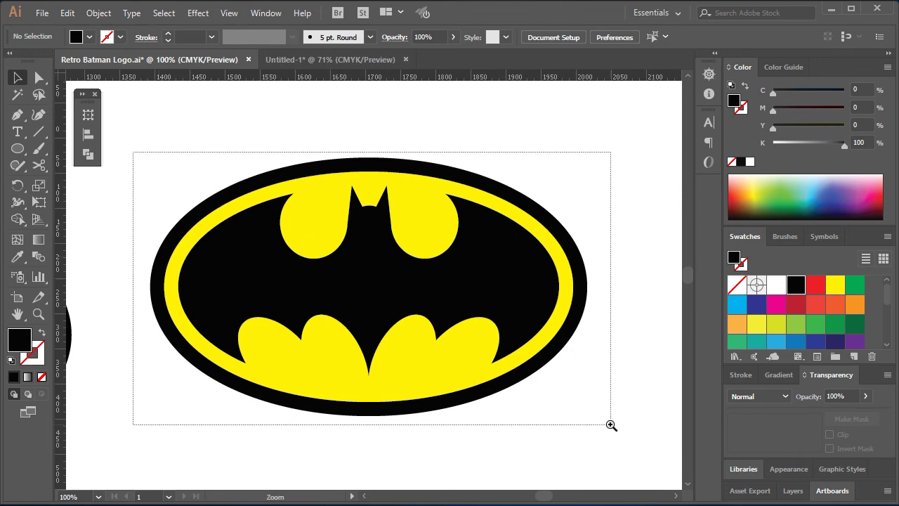